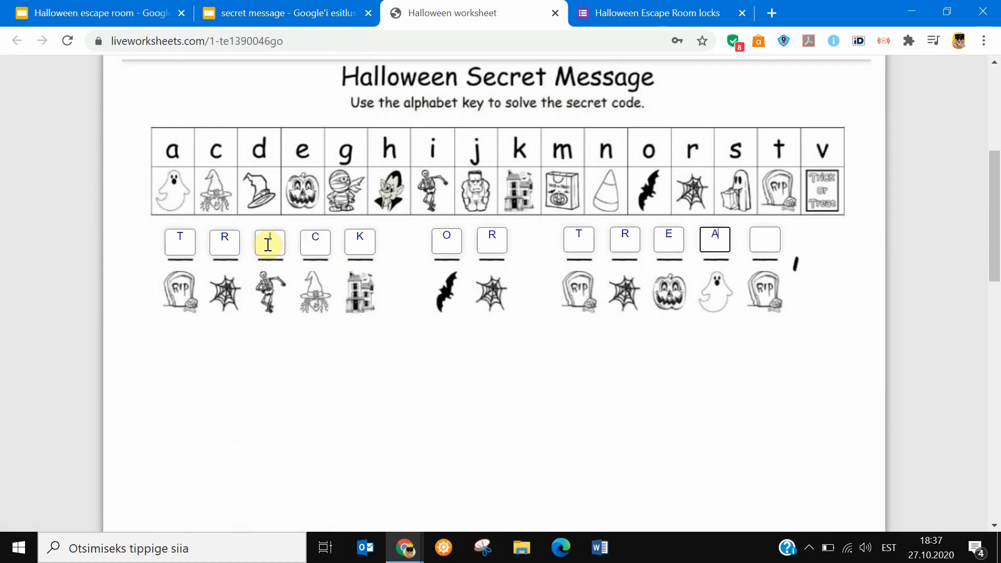
# Finish the Halloween Secret Message worksheet, check its answers, and view the marked result.
pyautogui.moveTo(996, 224); pyautogui.dragTo(996, 465)
pyautogui.click(497, 313)
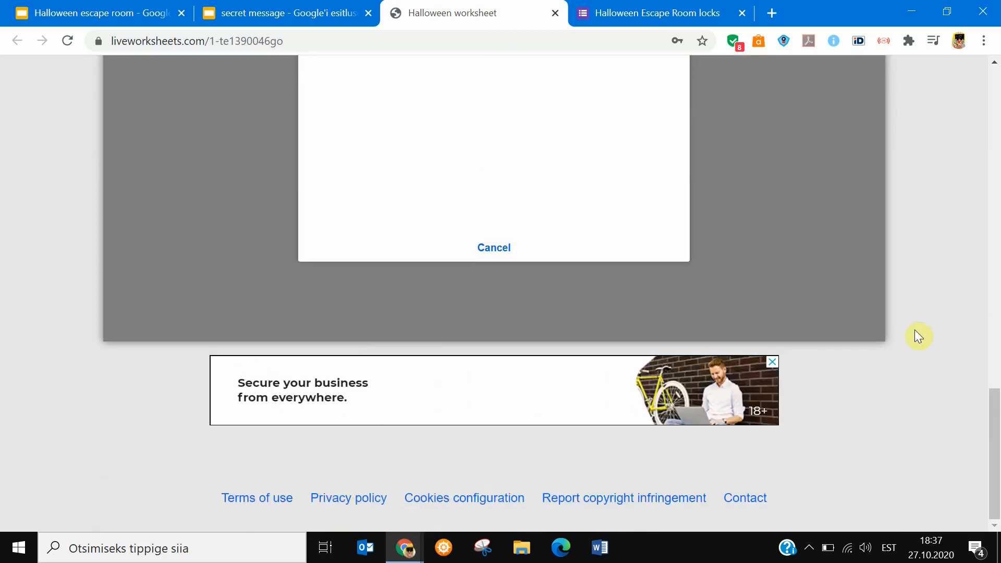
pyautogui.moveTo(994, 426); pyautogui.dragTo(992, 298)
pyautogui.click(379, 466)
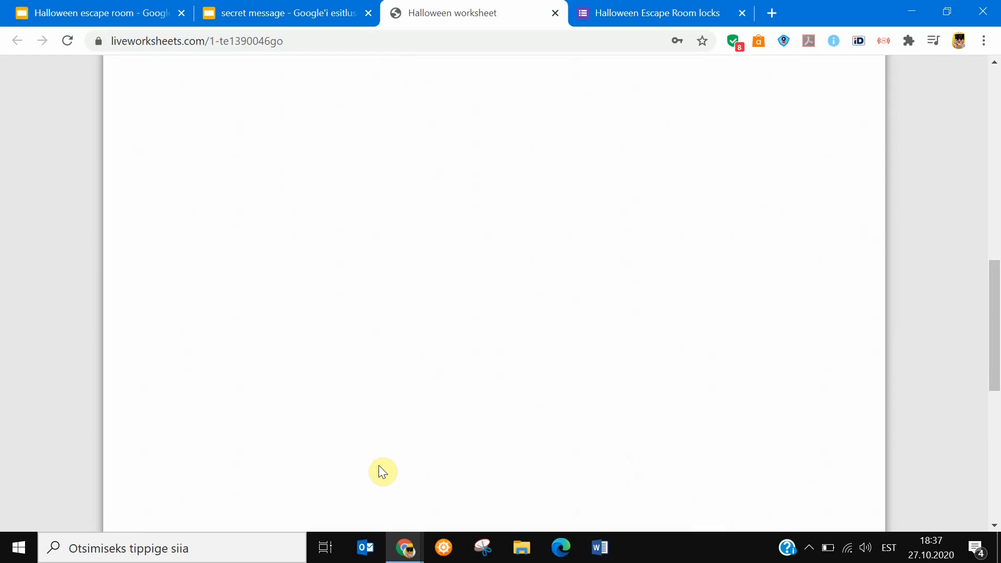
pyautogui.moveTo(995, 366); pyautogui.dragTo(1000, 211)
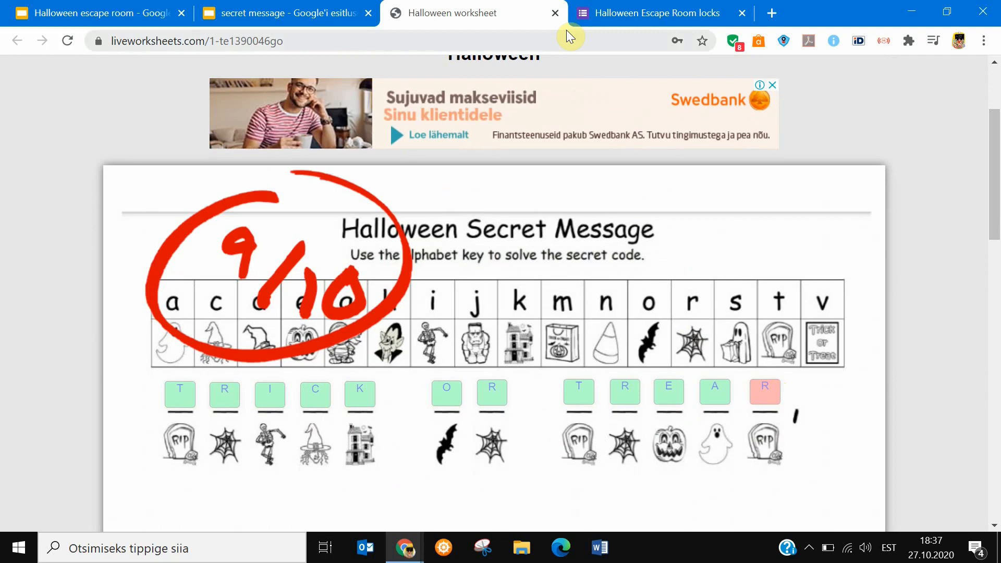
# In the Halloween Escape Room locks form, answer Lock #5 with TRICKORTREAT and advance to the Code #6 question.
pyautogui.click(587, 14)
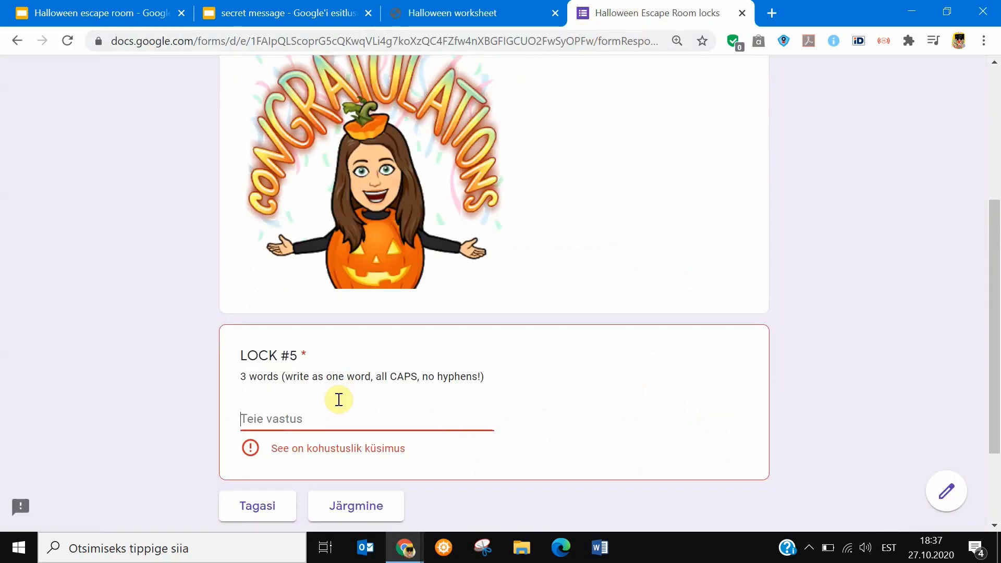
pyautogui.click(301, 421)
pyautogui.write('TRICKORTREAT')
pyautogui.click(359, 486)
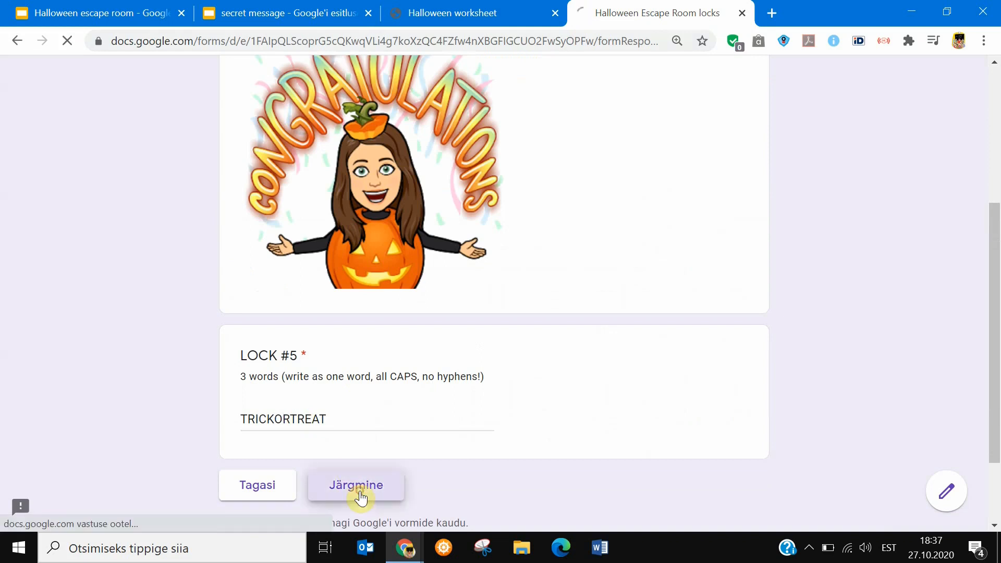
pyautogui.moveTo(996, 187); pyautogui.dragTo(997, 321)
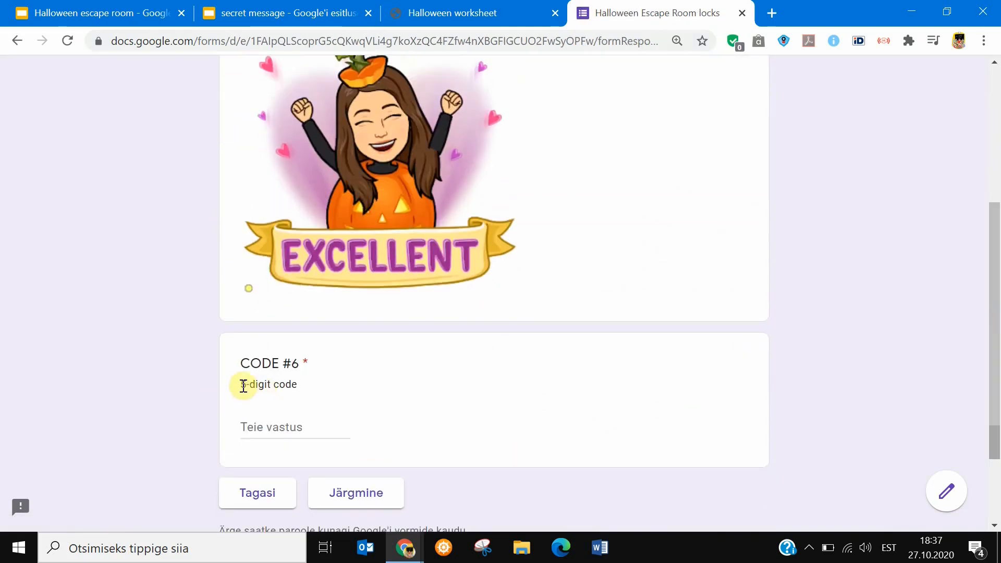
# Close the Halloween worksheet and secret message pages, and open the vampire's clue from the escape room slide.
pyautogui.click(479, 17)
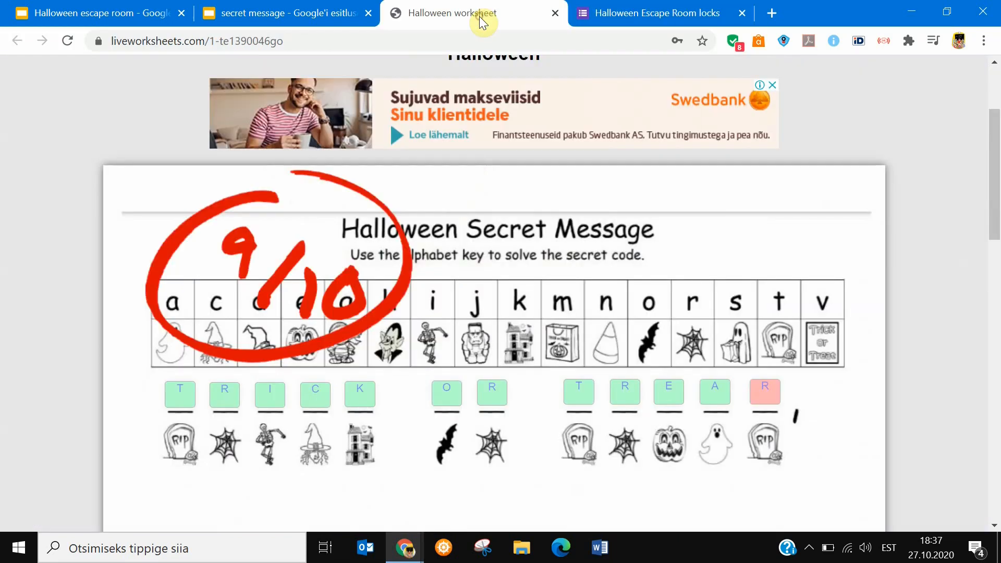
pyautogui.click(555, 14)
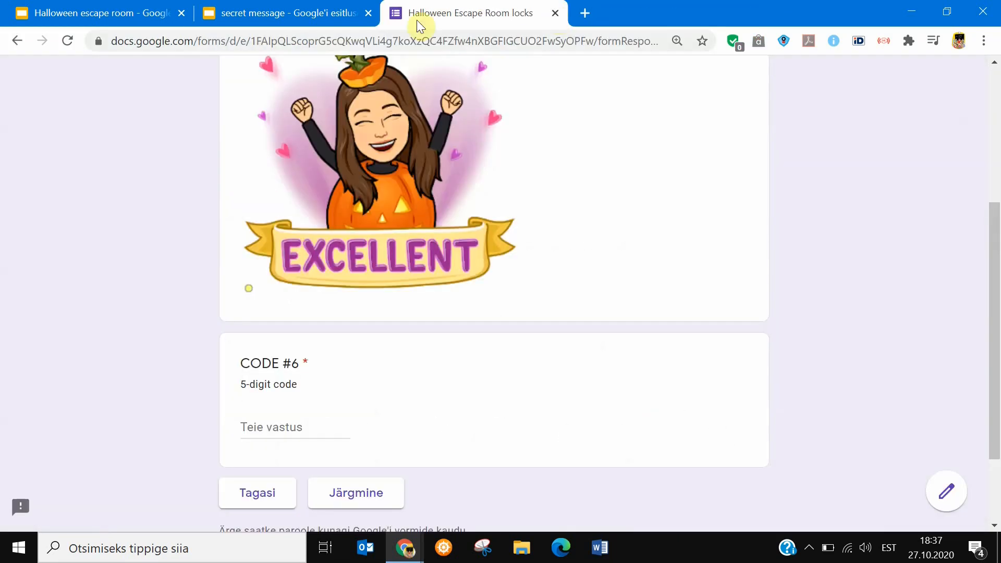
pyautogui.click(302, 19)
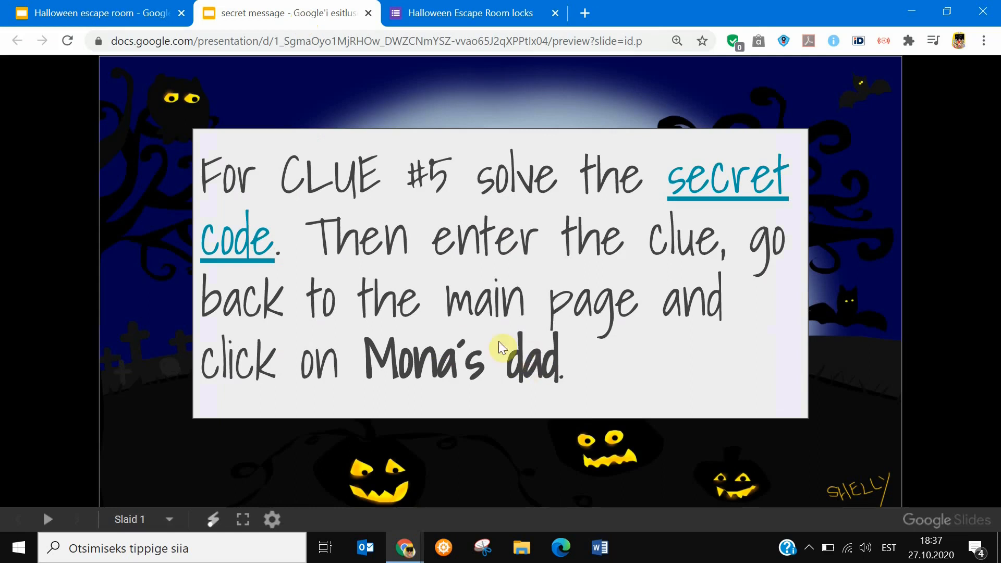
pyautogui.click(368, 13)
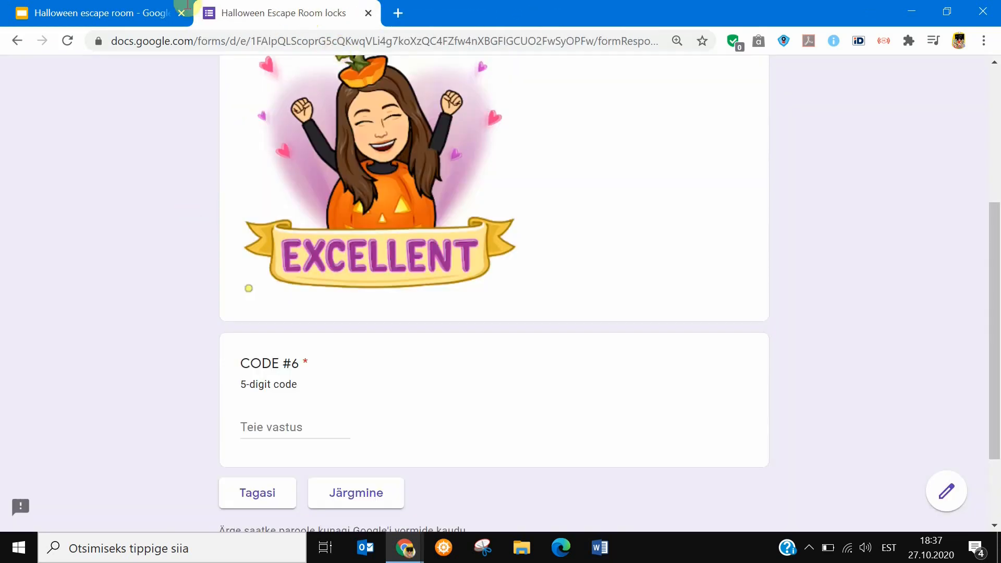
pyautogui.click(130, 13)
pyautogui.click(146, 303)
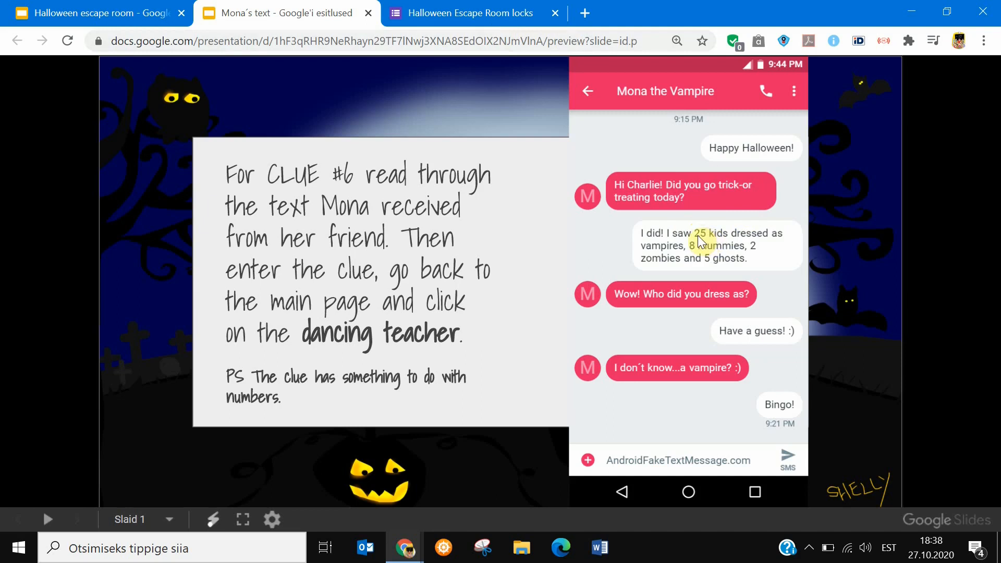
# Switch to the locks form and try 25825 as the 5-digit answer to Code #6.
pyautogui.click(500, 15)
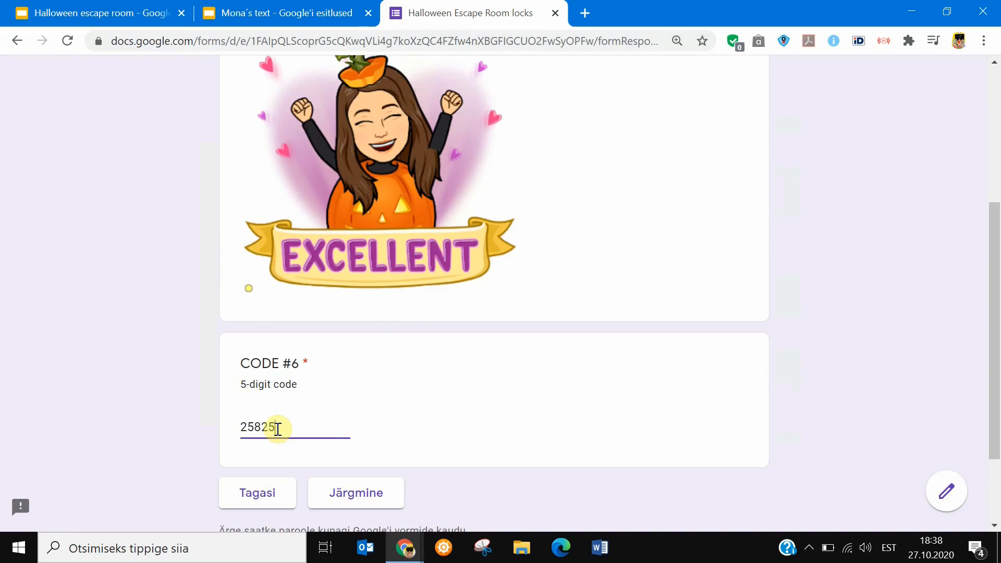
pyautogui.click(348, 500)
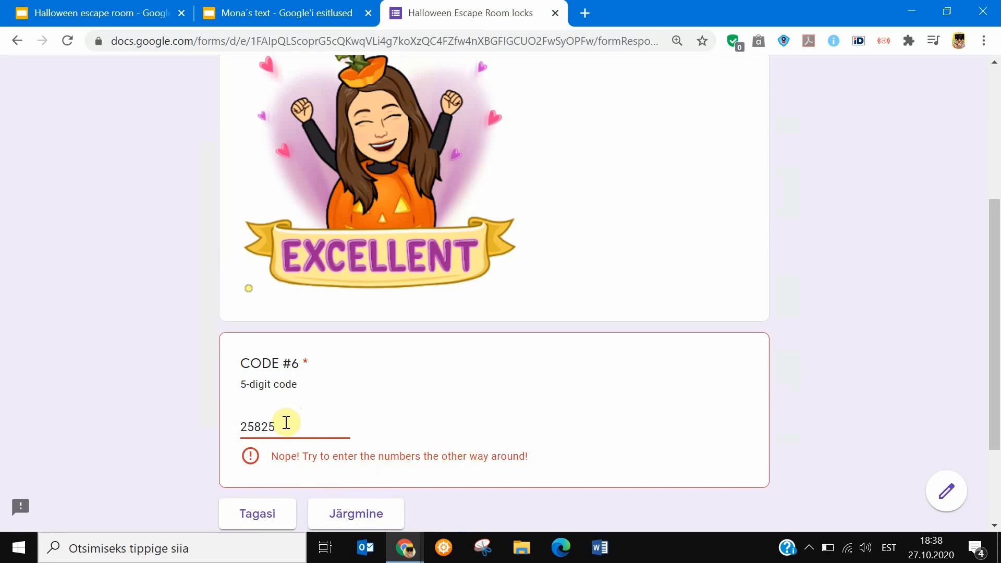
# Replace the Code #6 answer with 52852 and advance to the Lock #7 question.
pyautogui.moveTo(286, 422); pyautogui.dragTo(181, 430)
pyautogui.write('528')
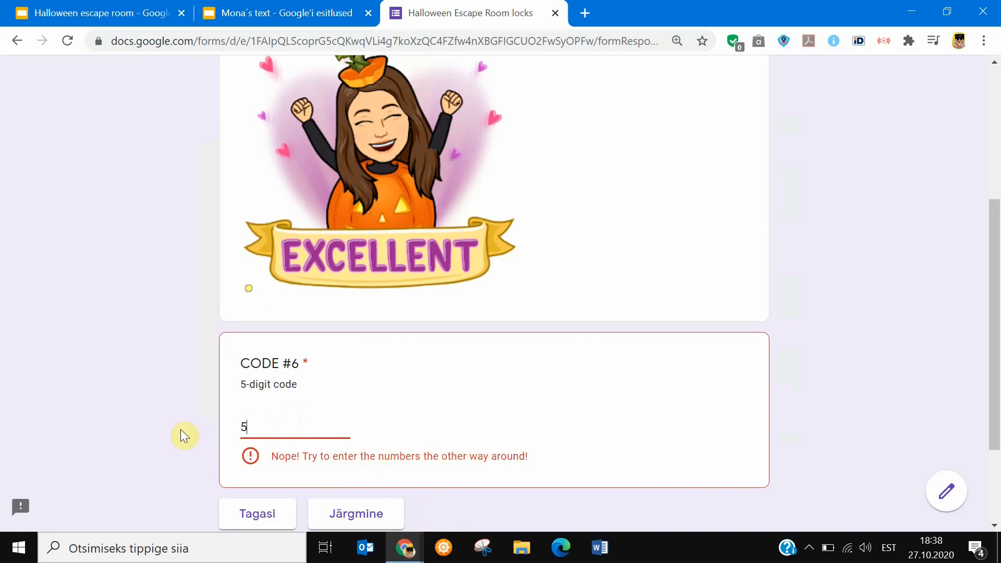
pyautogui.write('52')
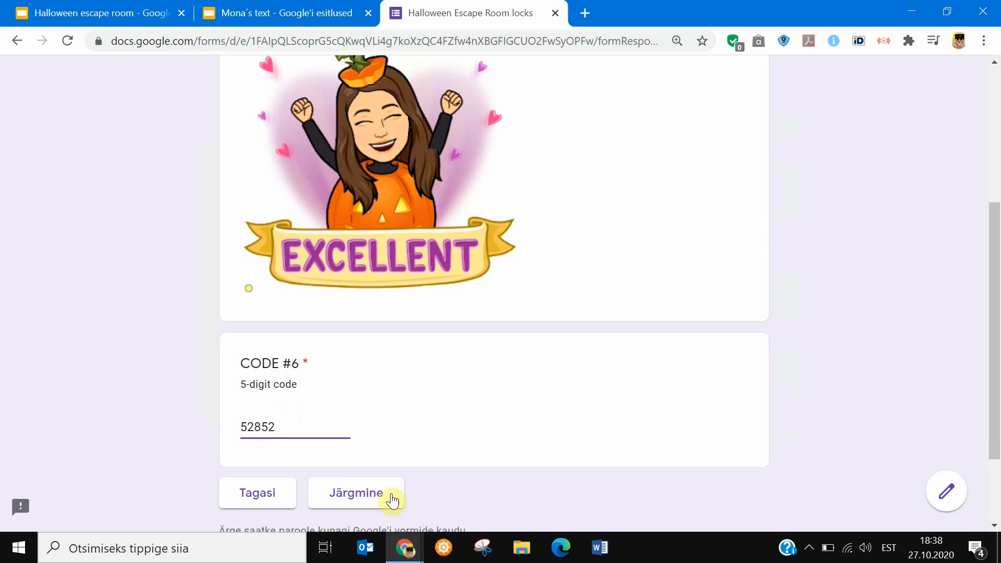
pyautogui.click(393, 501)
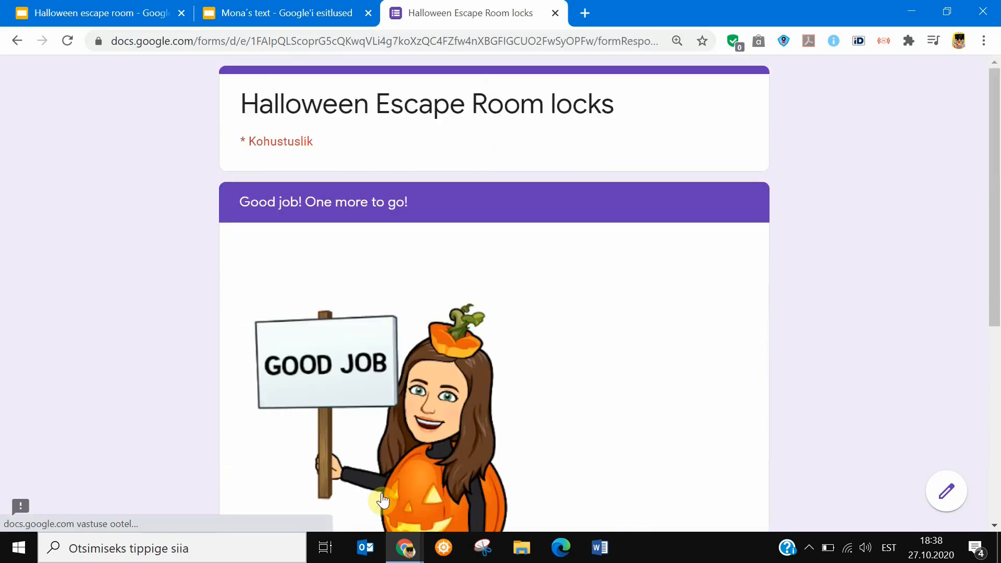
pyautogui.moveTo(994, 194); pyautogui.dragTo(997, 336)
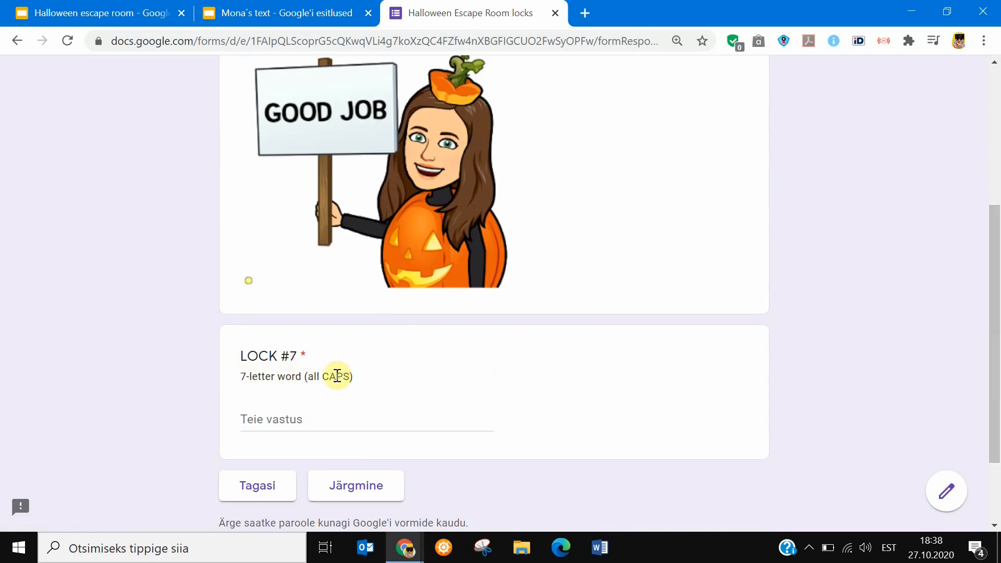
# Close the Mona's text page and open the dancing teacher's clue from the escape room slide.
pyautogui.click(283, 15)
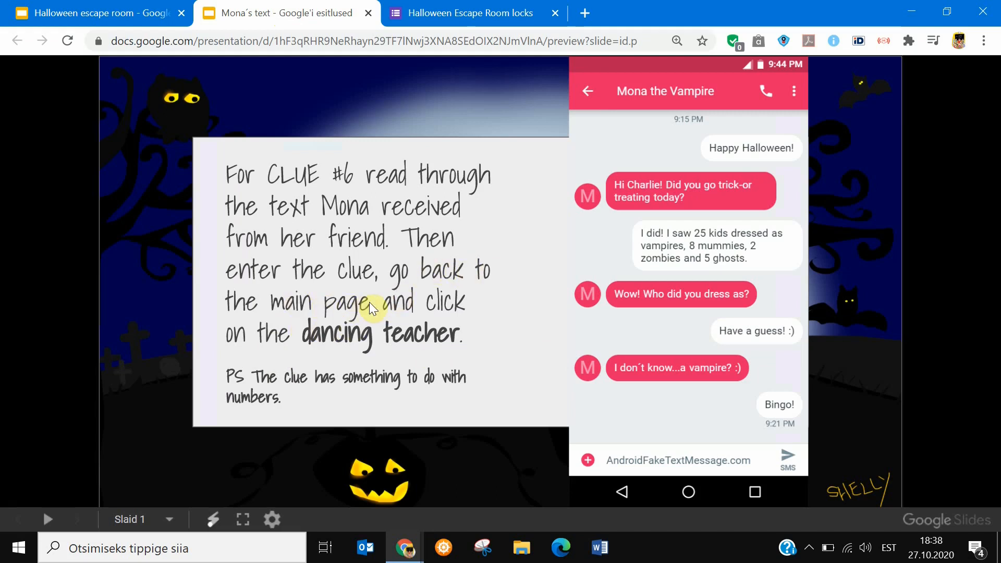
pyautogui.click(368, 13)
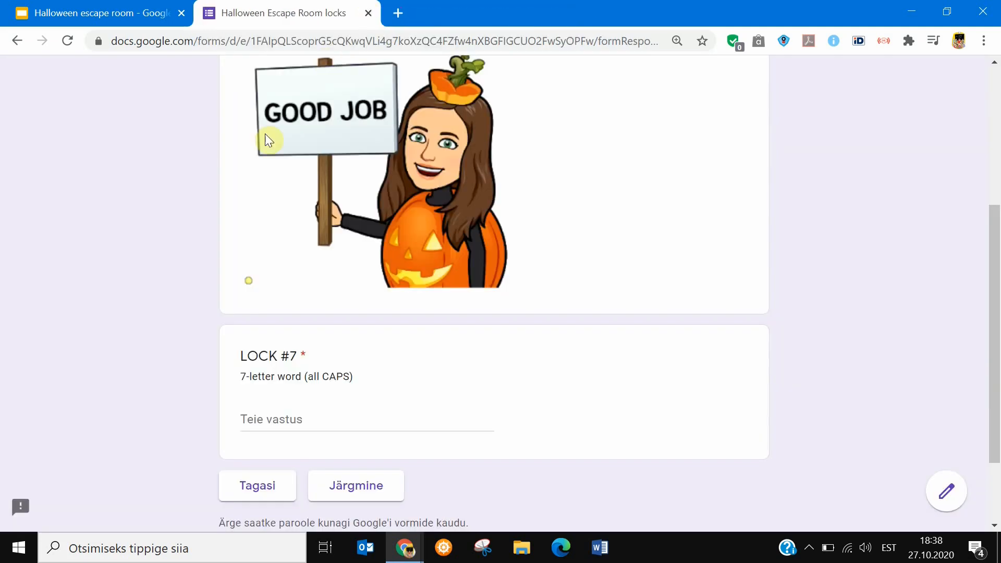
pyautogui.click(105, 15)
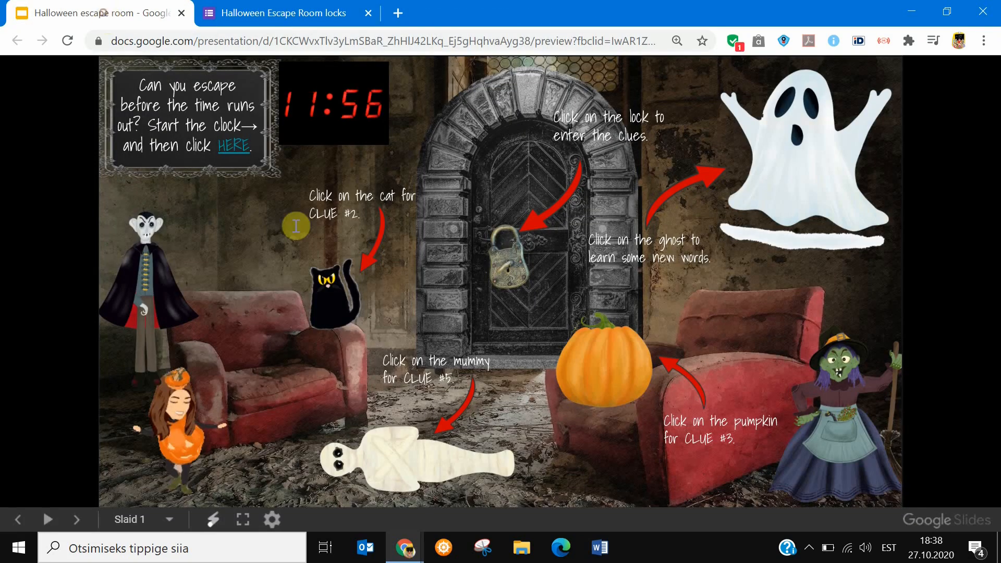
pyautogui.click(182, 441)
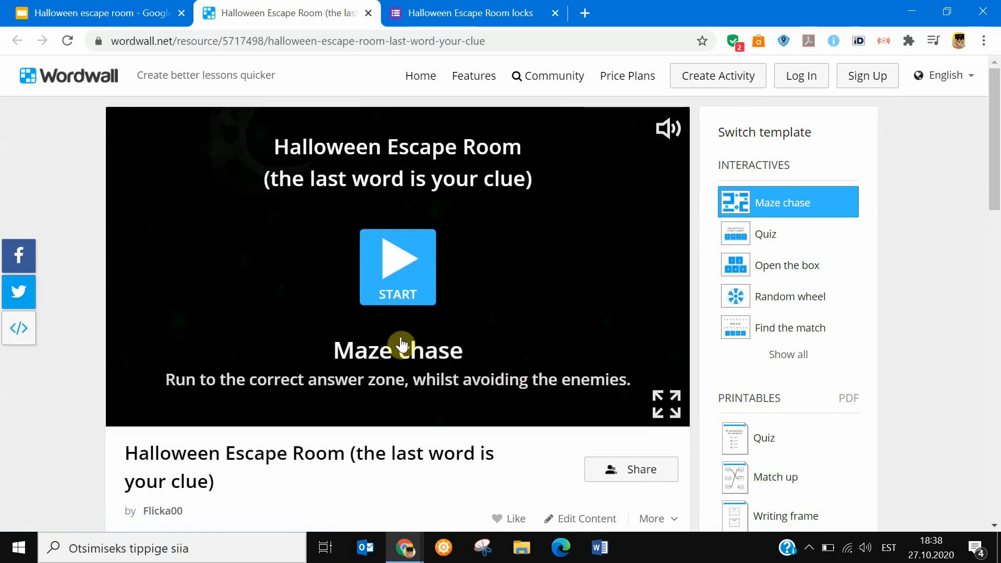
# Start the Wordwall maze chase activity and lower the system volume to 34.
pyautogui.click(399, 272)
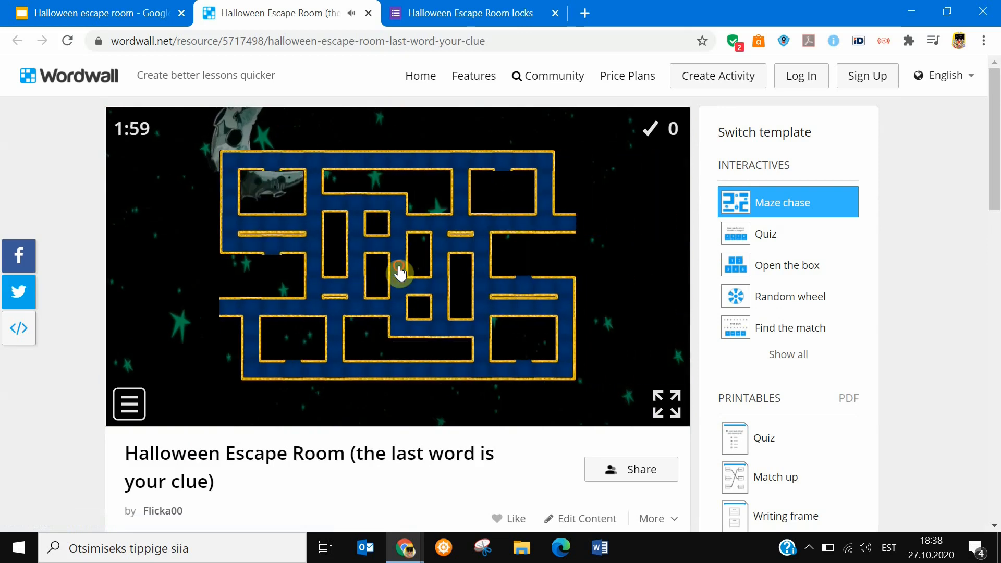
pyautogui.press('XF86AudioLowerVolume')
pyautogui.press('XF86AudioLowerVolume')
pyautogui.press('XF86AudioLowerVolume')
pyautogui.press('XF86AudioLowerVolume')
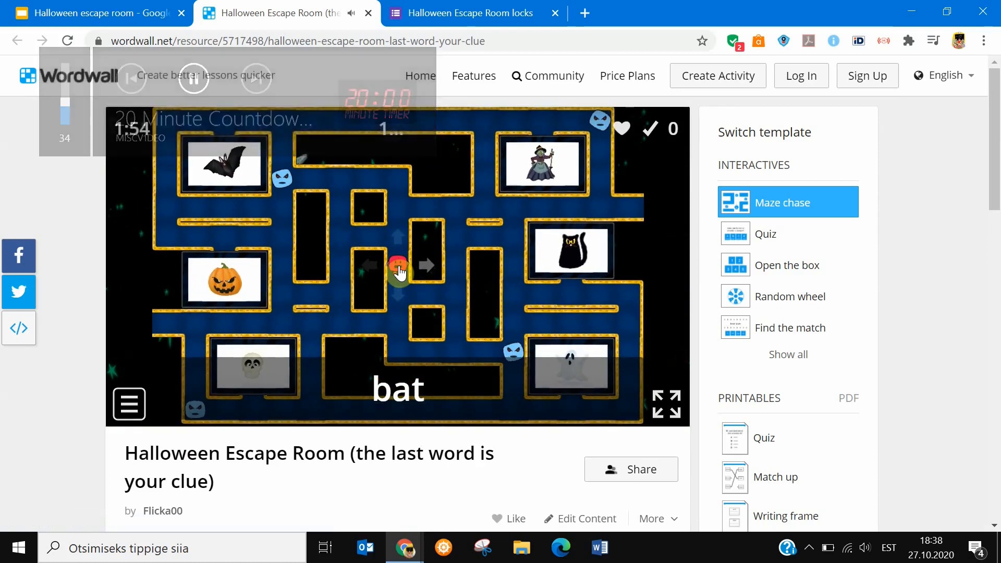
# Steer the character through the maze to the bat picture while avoiding the enemies.
pyautogui.press('Right')
pyautogui.press('Up')
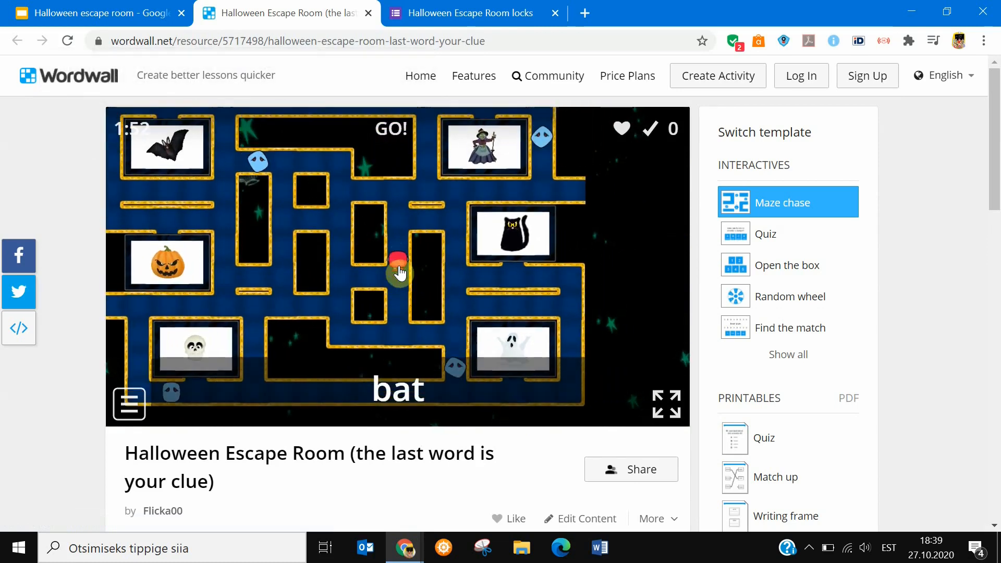
pyautogui.press('Right')
pyautogui.press('Up')
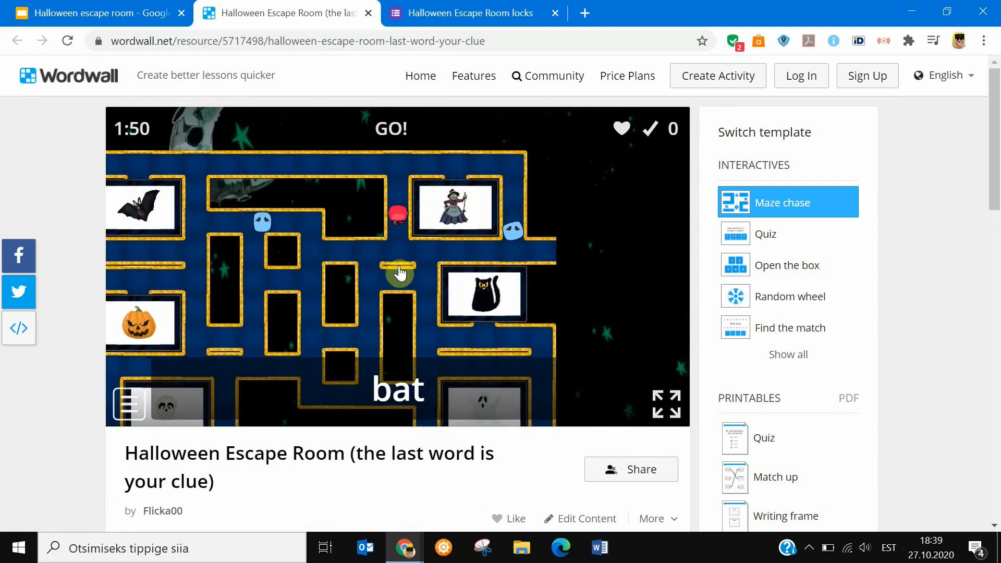
pyautogui.press('Left')
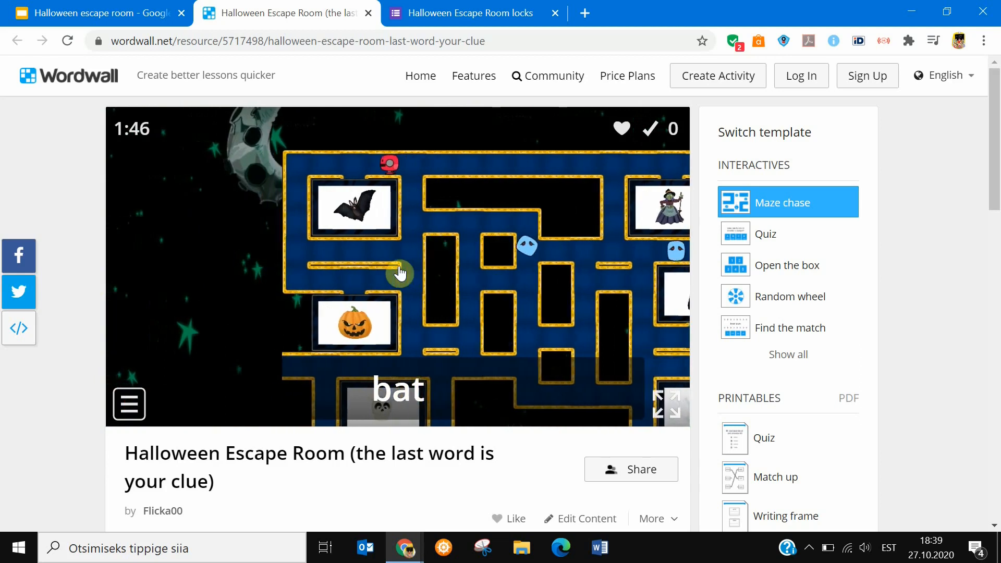
pyautogui.press('Down')
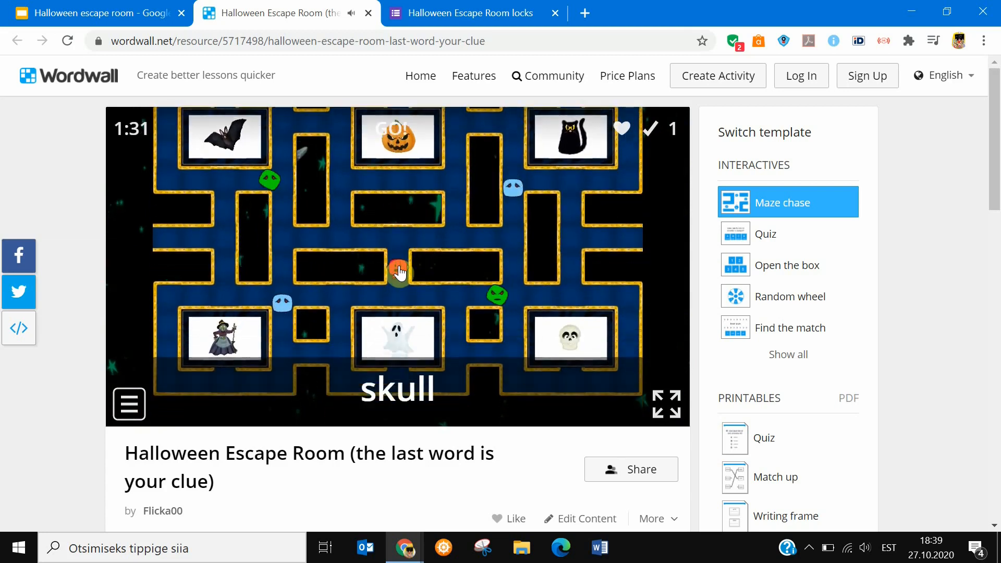
# Guide the character around the second maze to the skull picture while avoiding the enemies.
pyautogui.press('Up')
pyautogui.press('Right')
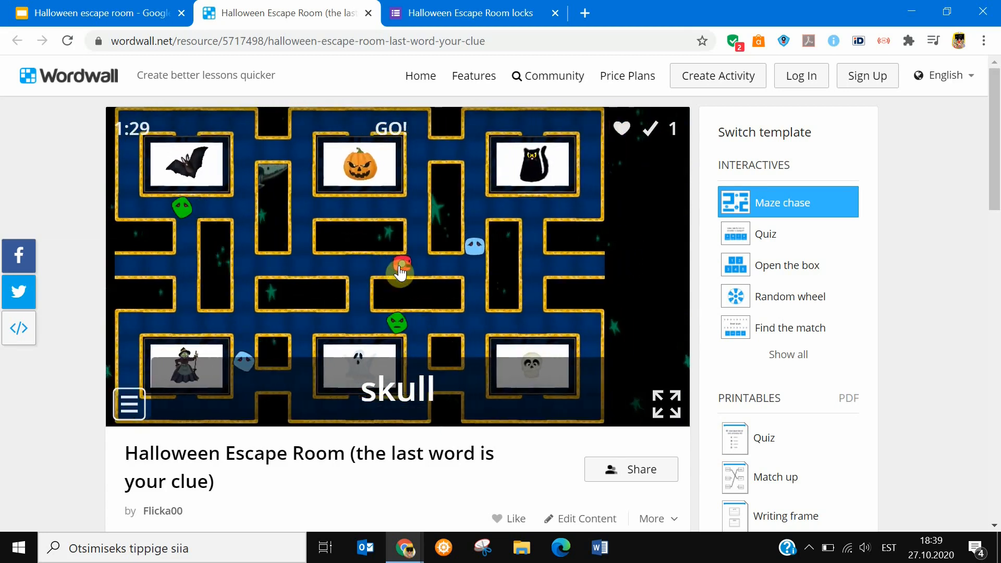
pyautogui.press('Up')
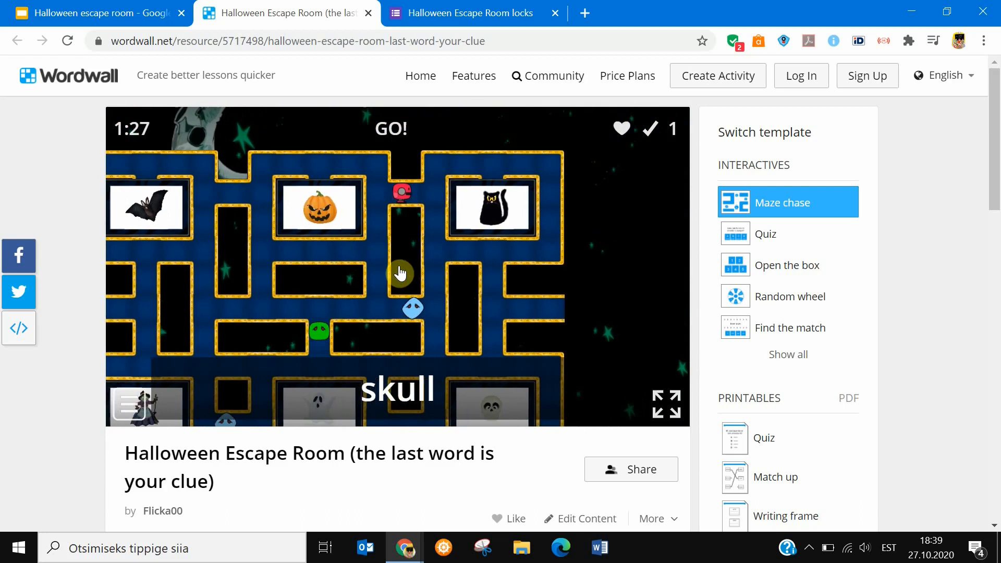
pyautogui.press('Right')
pyautogui.press('Down')
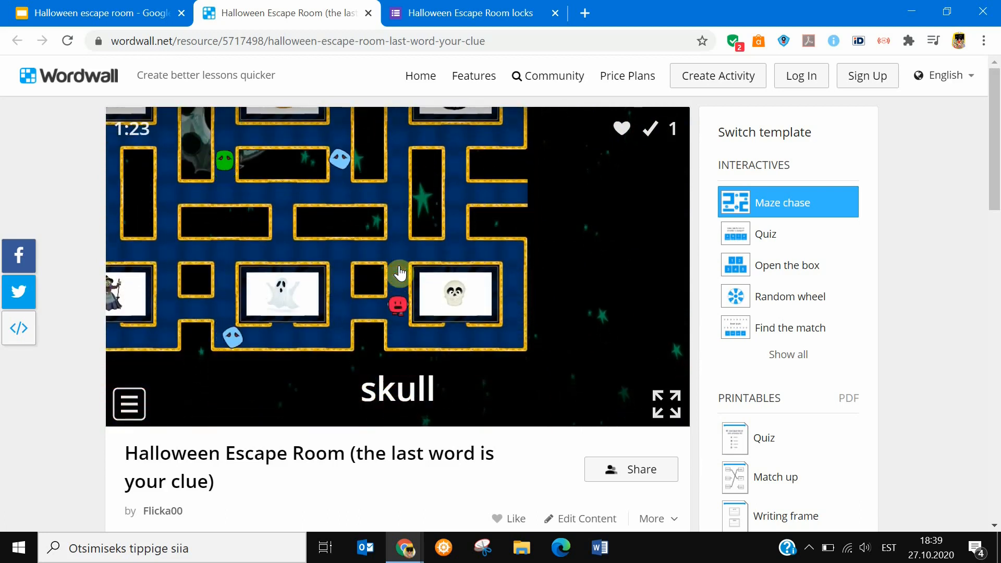
pyautogui.press('Up')
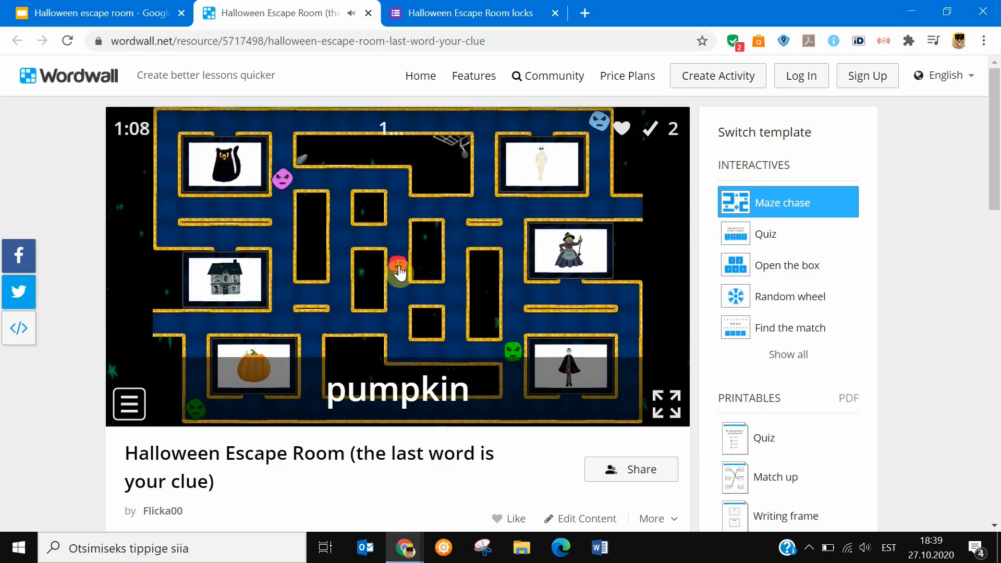
# Move the character through the third maze into the pumpkin picture's zone.
pyautogui.press('Left')
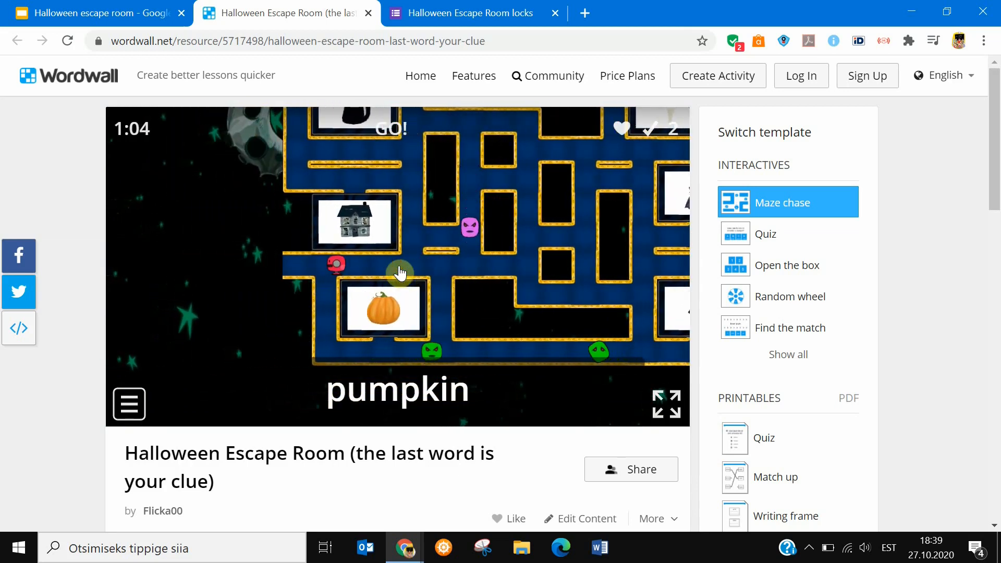
pyautogui.press('Down')
pyautogui.press('Right')
pyautogui.press('Up')
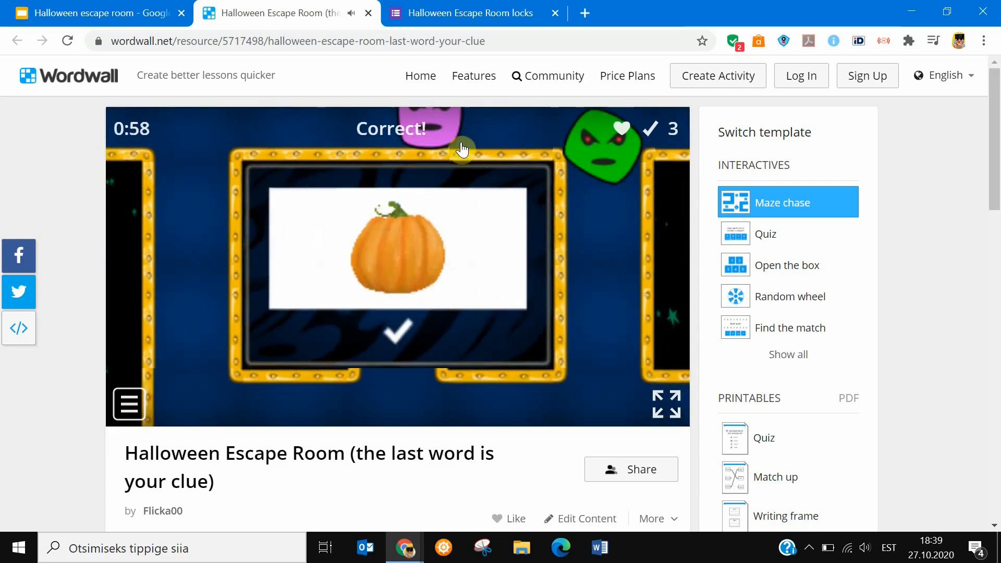
# Return to the locks form, answer Lock #7 with PUMPKIN, and advance to the form's final page.
pyautogui.click(459, 19)
pyautogui.click(264, 416)
pyautogui.write('pu')
pyautogui.press('BackSpace')
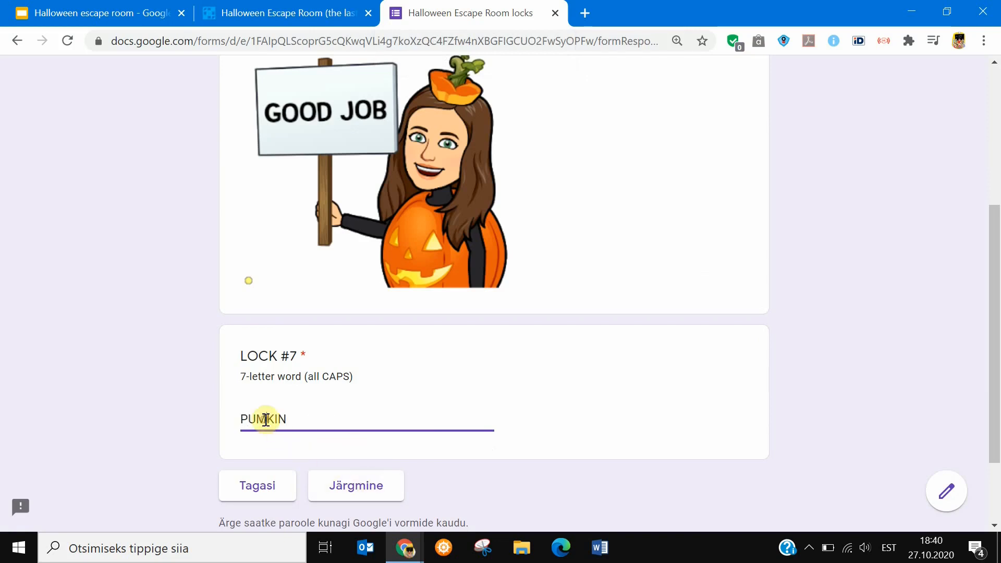
pyautogui.click(369, 484)
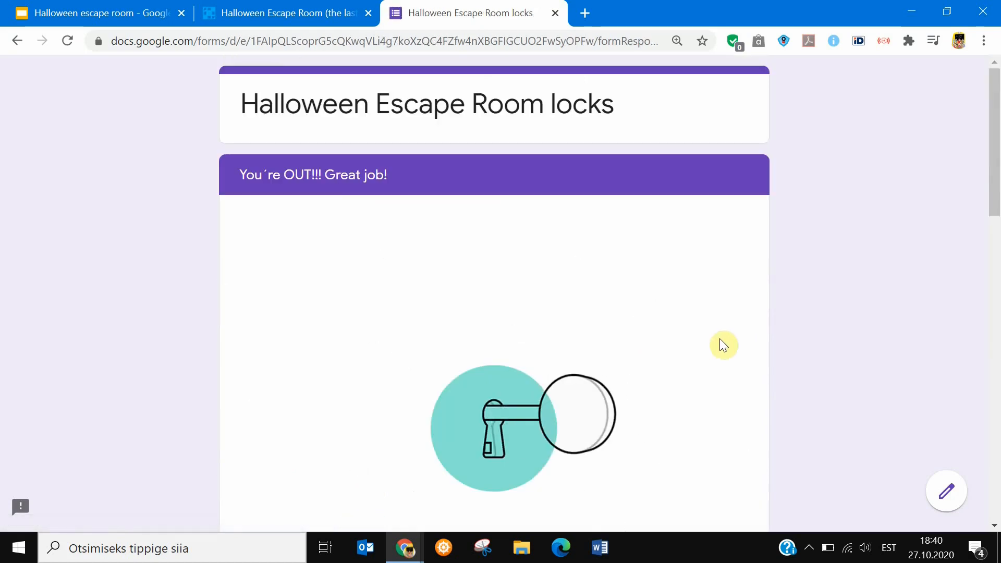
# Review the locks form's final page down to its feedback field and the credits with material links.
pyautogui.moveTo(996, 157); pyautogui.dragTo(997, 449)
pyautogui.click(244, 256)
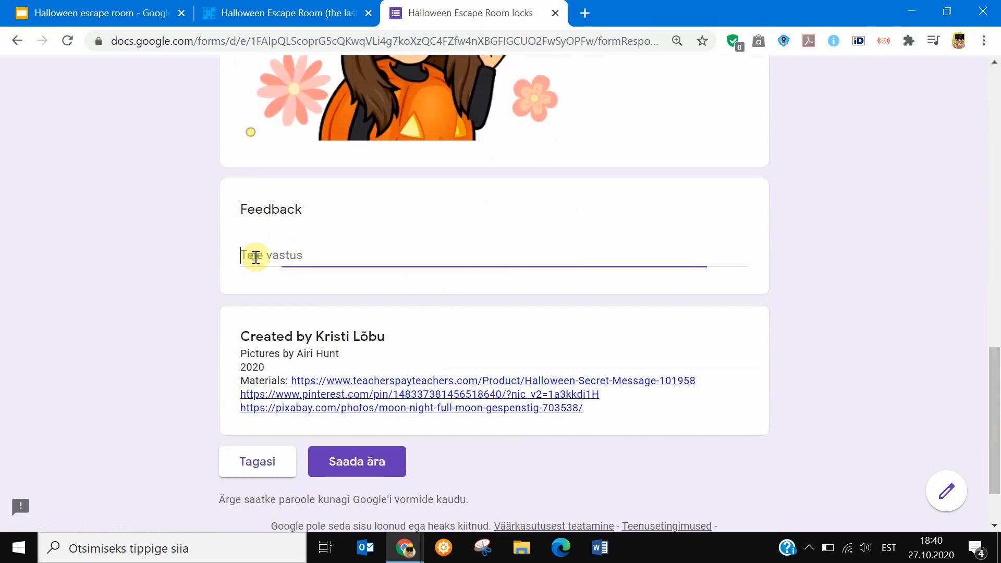
pyautogui.moveTo(996, 415); pyautogui.dragTo(996, 267)
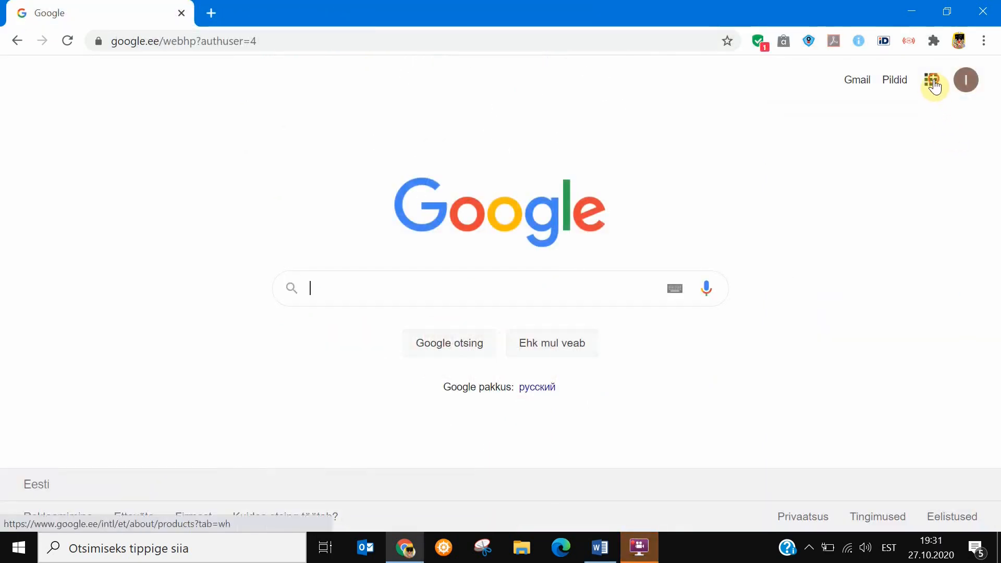
# Go to Google Drive and create a new blank Google Slides presentation.
pyautogui.click(934, 85)
pyautogui.click(936, 313)
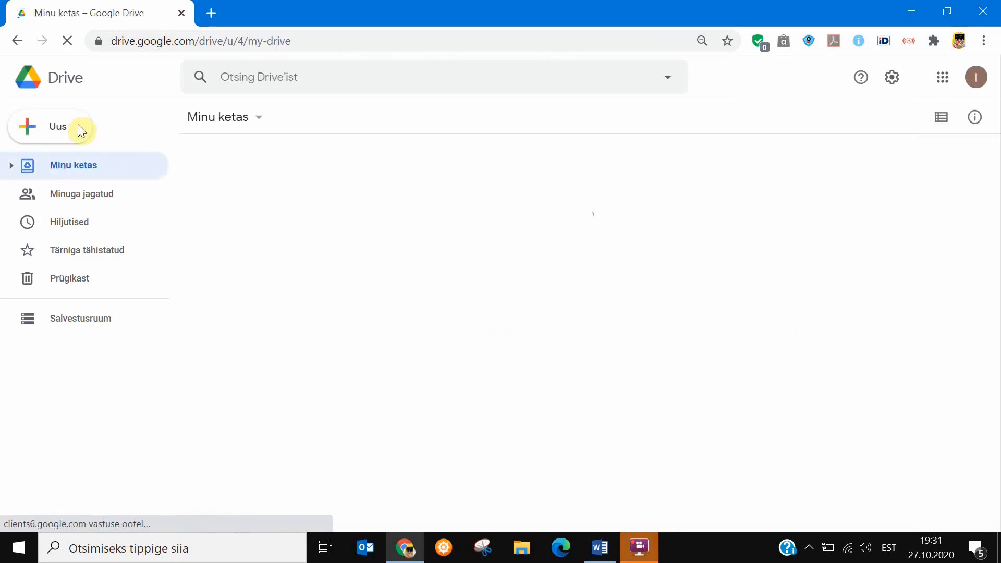
pyautogui.click(68, 128)
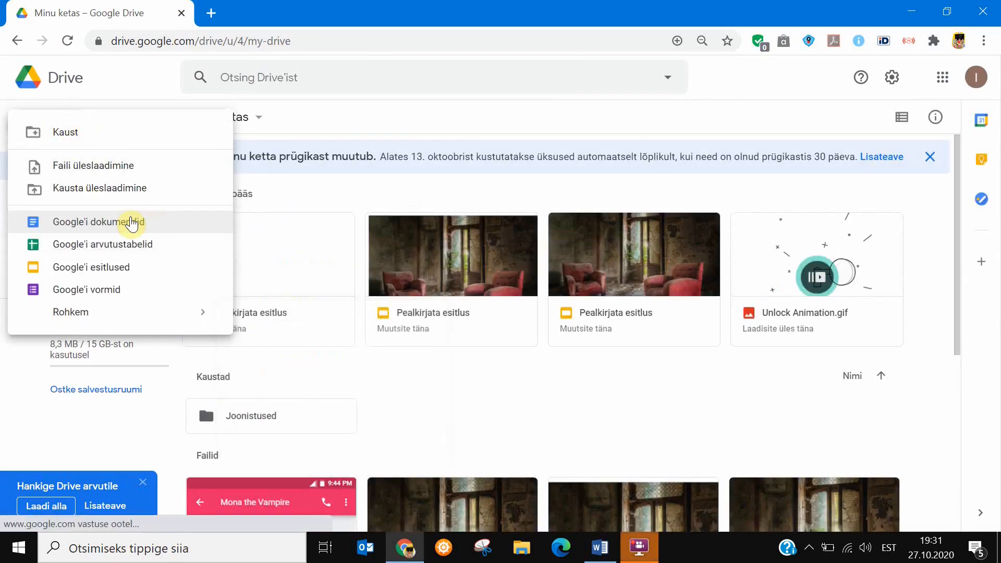
pyautogui.click(115, 273)
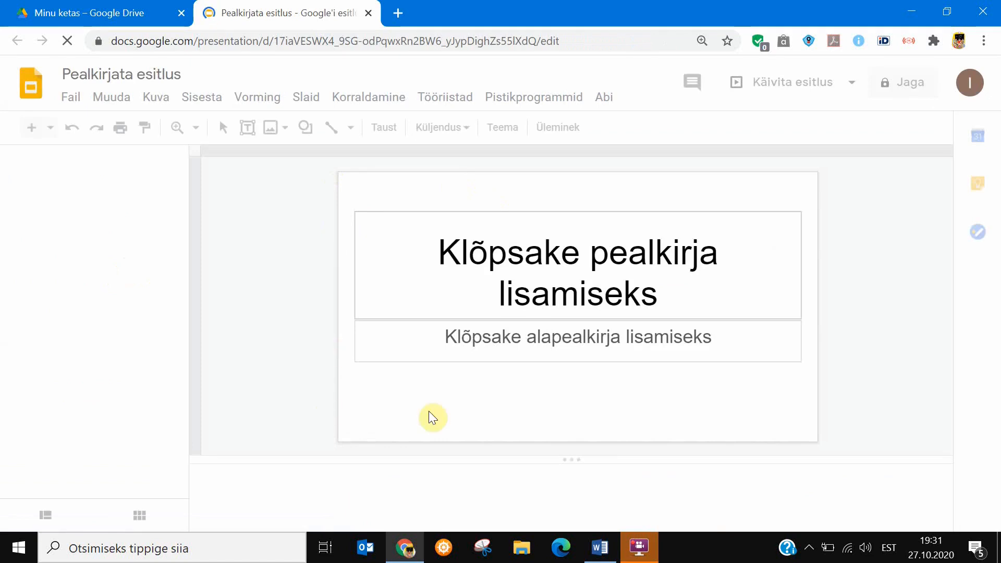
# Delete the title and subtitle placeholders from the first slide.
pyautogui.click(609, 214)
pyautogui.press('Delete')
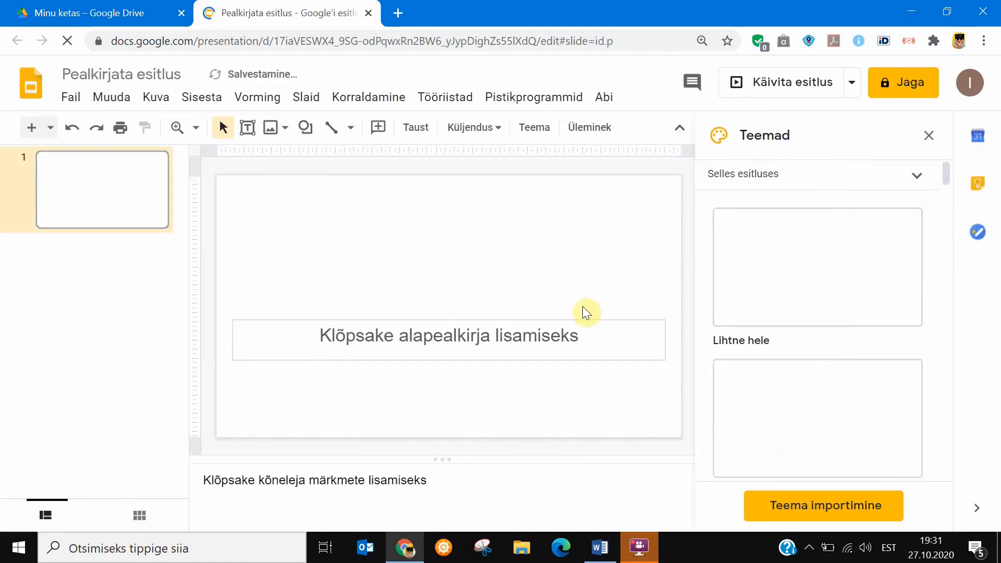
pyautogui.click(579, 323)
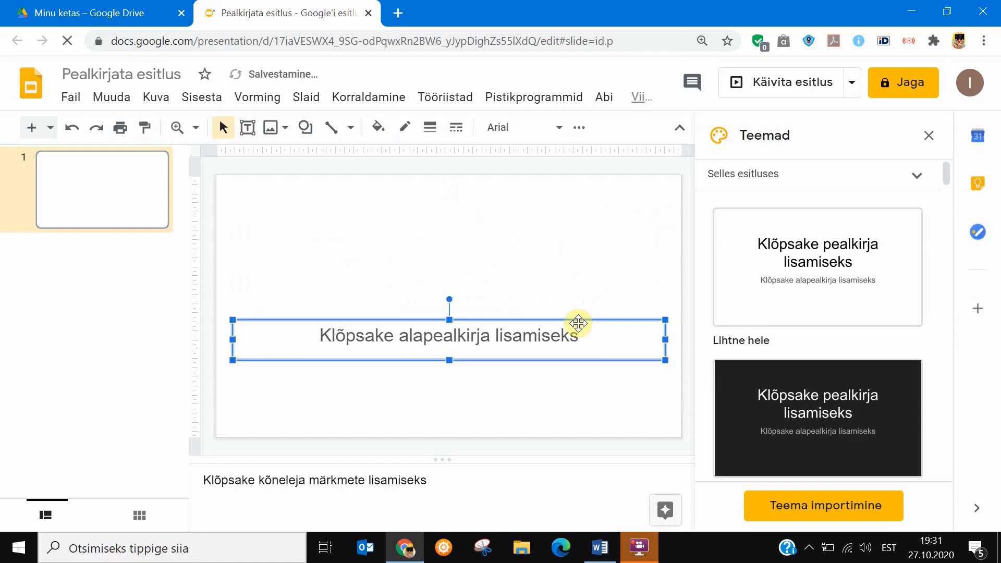
pyautogui.press('Delete')
# Set the slide background to the chair-3962406 picture of red armchairs stored in Google Drive.
pyautogui.click(417, 128)
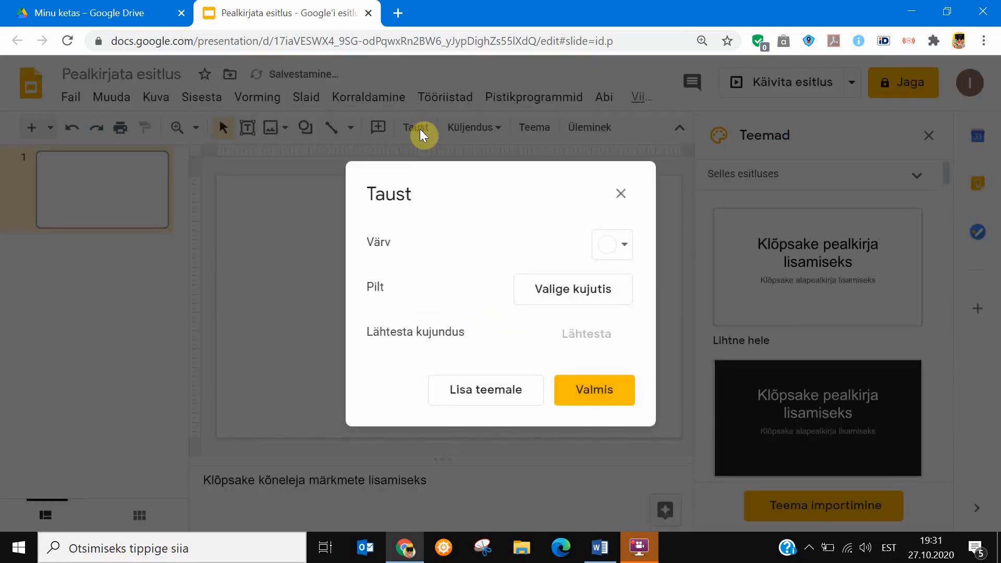
pyautogui.click(553, 290)
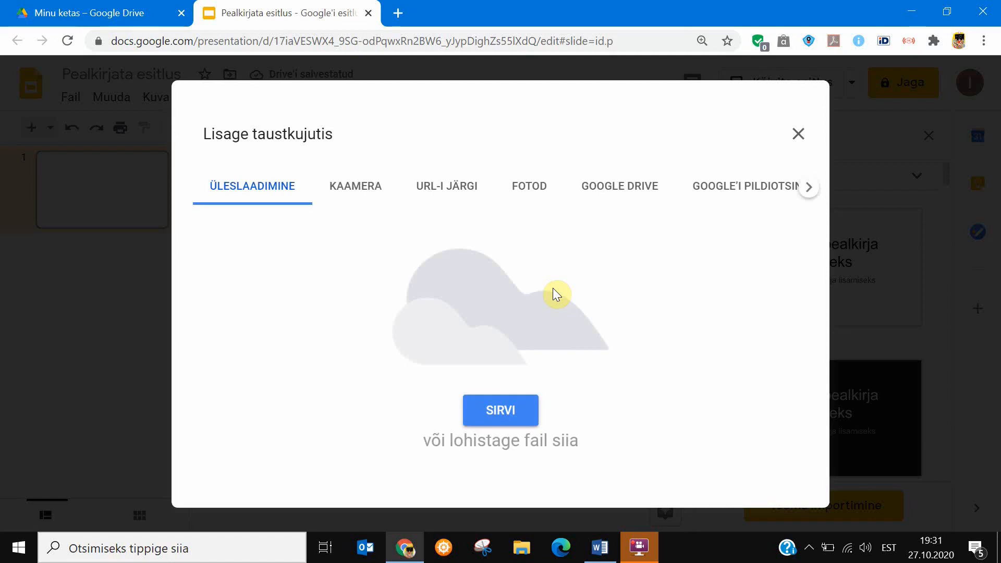
pyautogui.click(618, 189)
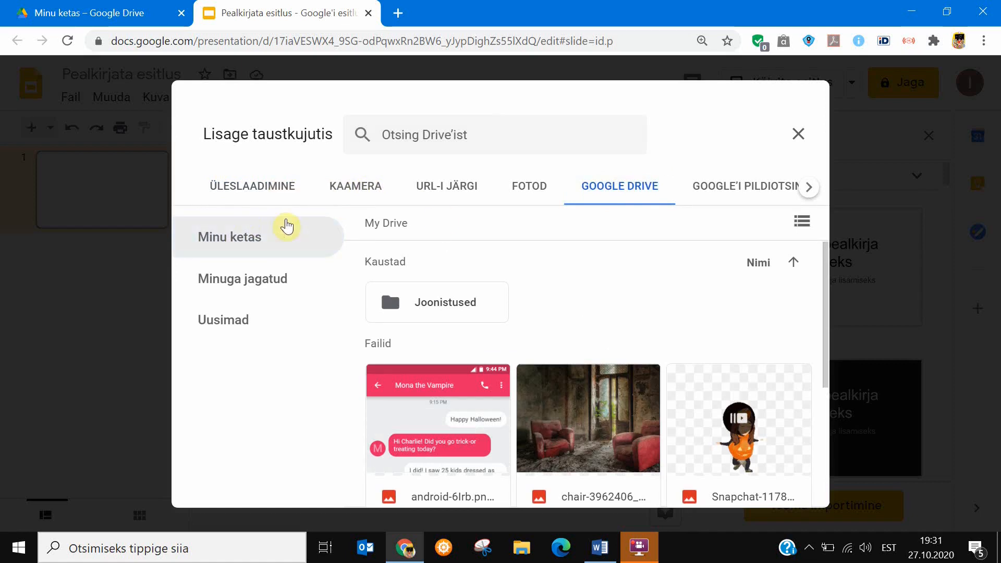
pyautogui.doubleClick(580, 433)
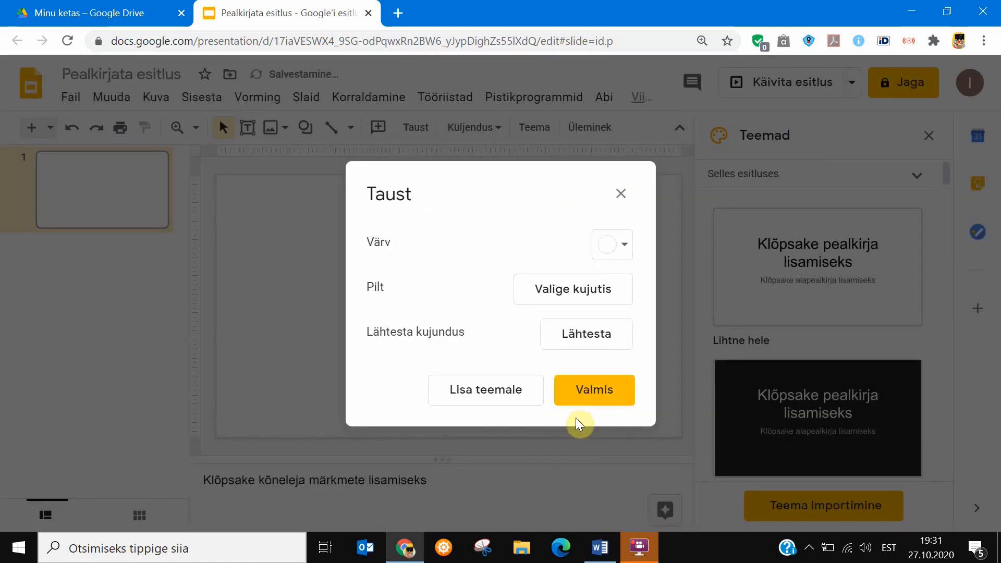
pyautogui.click(592, 392)
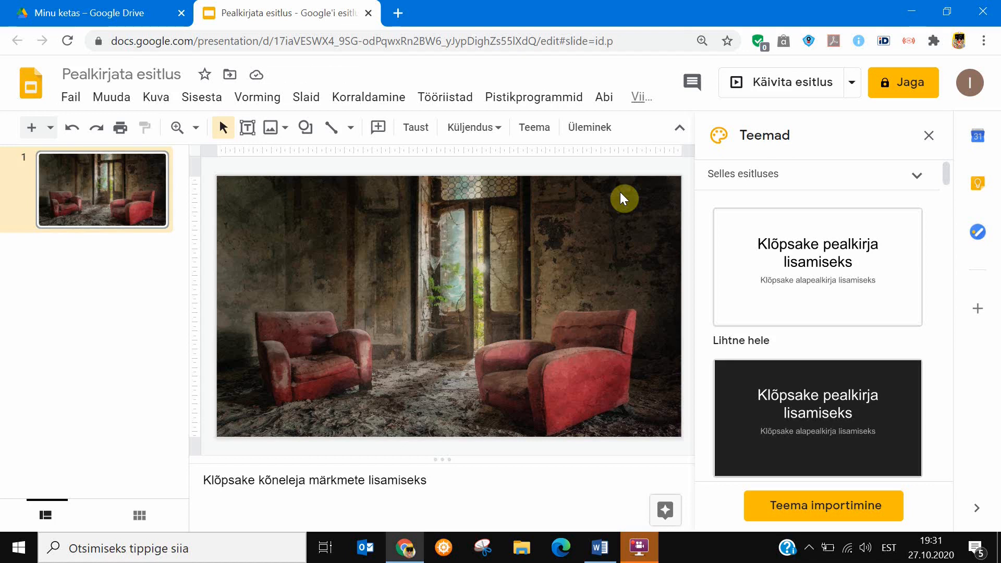
# Draw a text box over the dark wall in the slide's upper-left corner.
pyautogui.click(201, 99)
pyautogui.click(211, 101)
pyautogui.click(247, 127)
pyautogui.moveTo(229, 185); pyautogui.dragTo(349, 242)
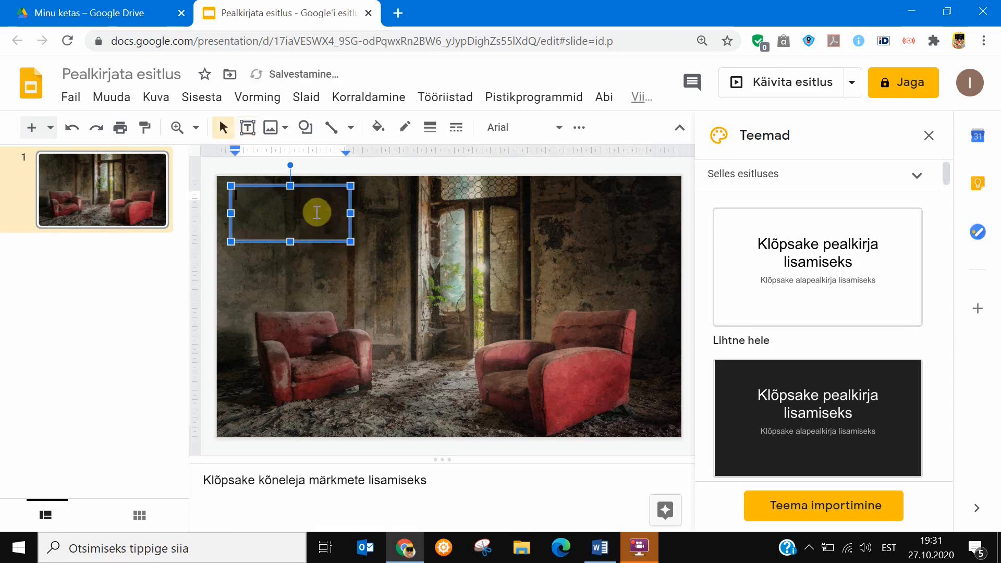
# Copy "Can you escape before the time runs out? Start the clock→ and then click HERE." from the Word document into the text box.
pyautogui.click(600, 547)
pyautogui.moveTo(375, 261); pyautogui.dragTo(252, 236)
pyautogui.hotkey('ctrl', 'c')
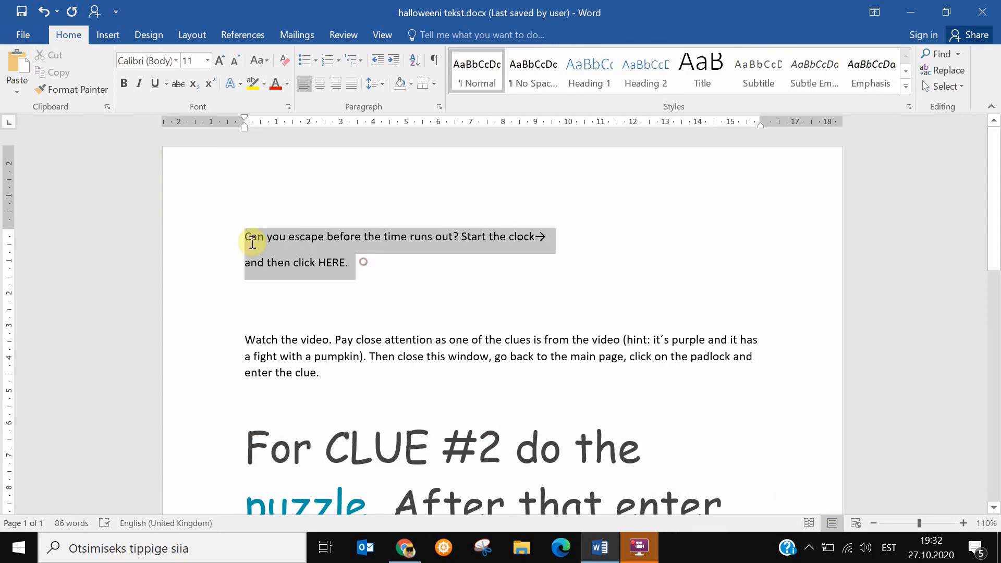
pyautogui.hotkey('alt', 'Tab')
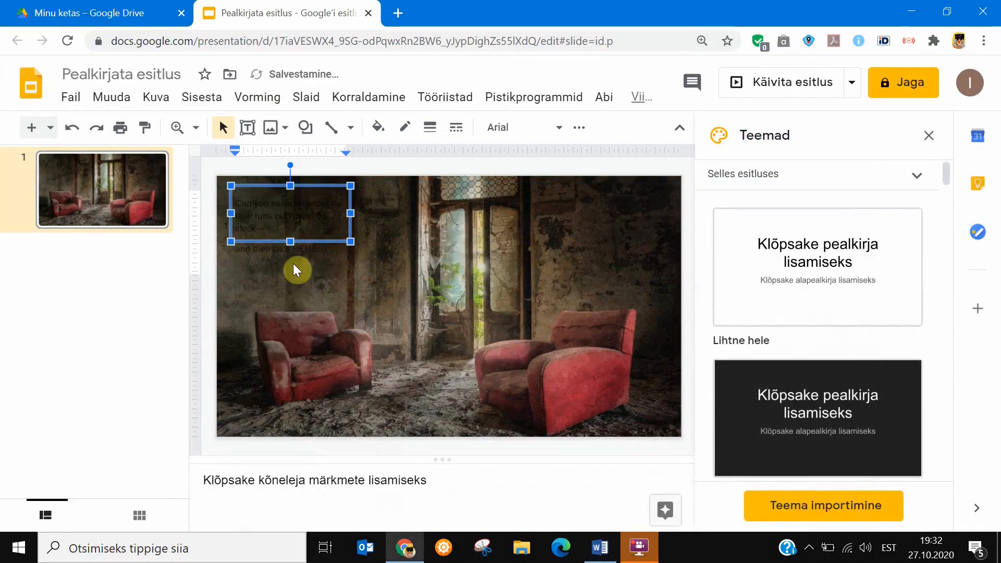
pyautogui.hotkey('ctrl', 'v')
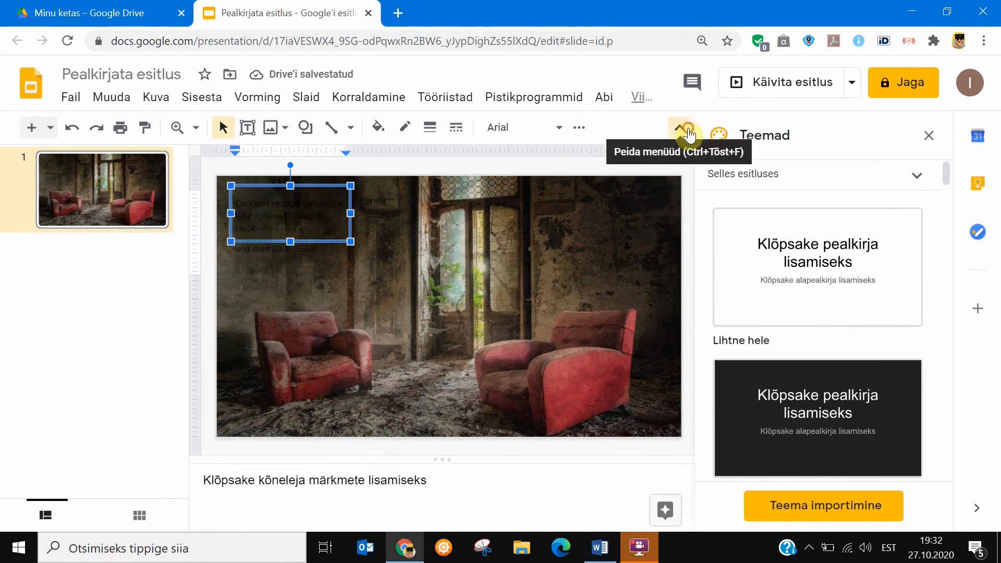
# Apply a white highlight to the pasted text in the text box.
pyautogui.click(679, 129)
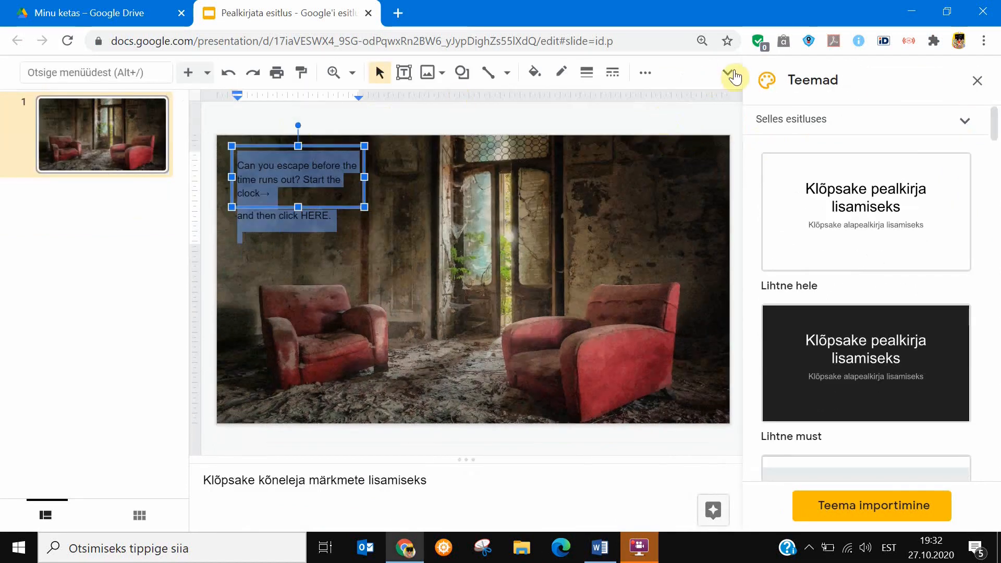
pyautogui.click(730, 74)
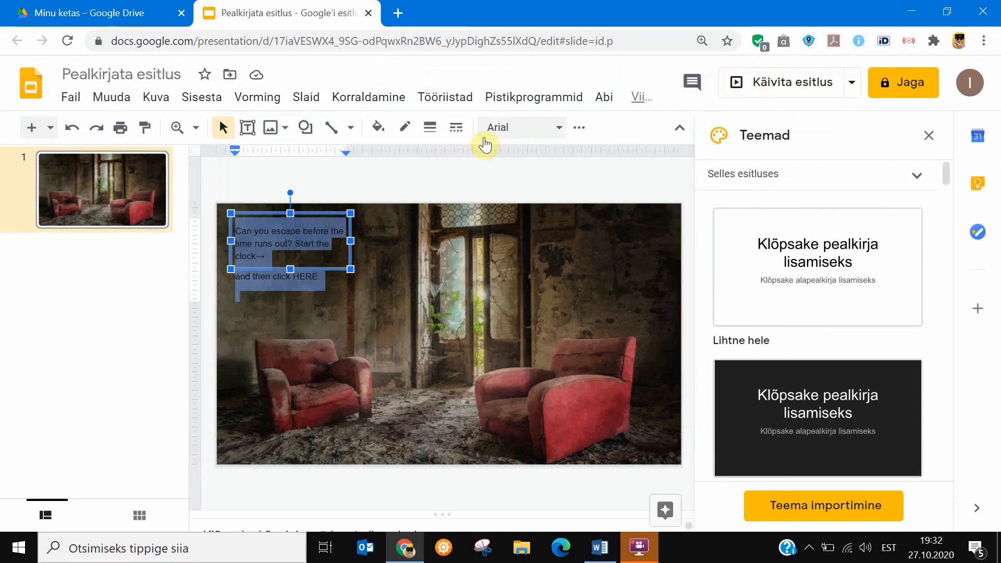
pyautogui.click(579, 127)
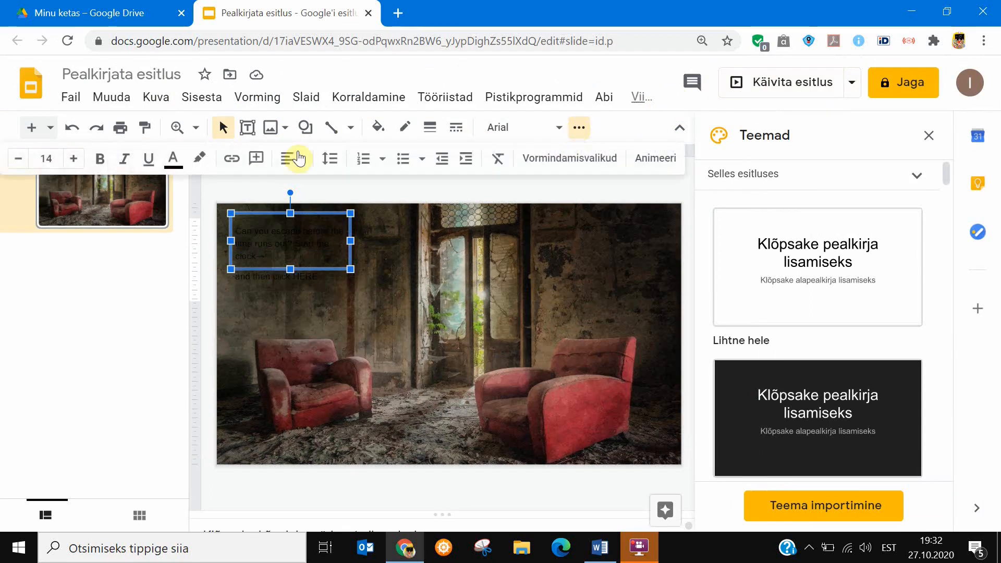
pyautogui.click(199, 158)
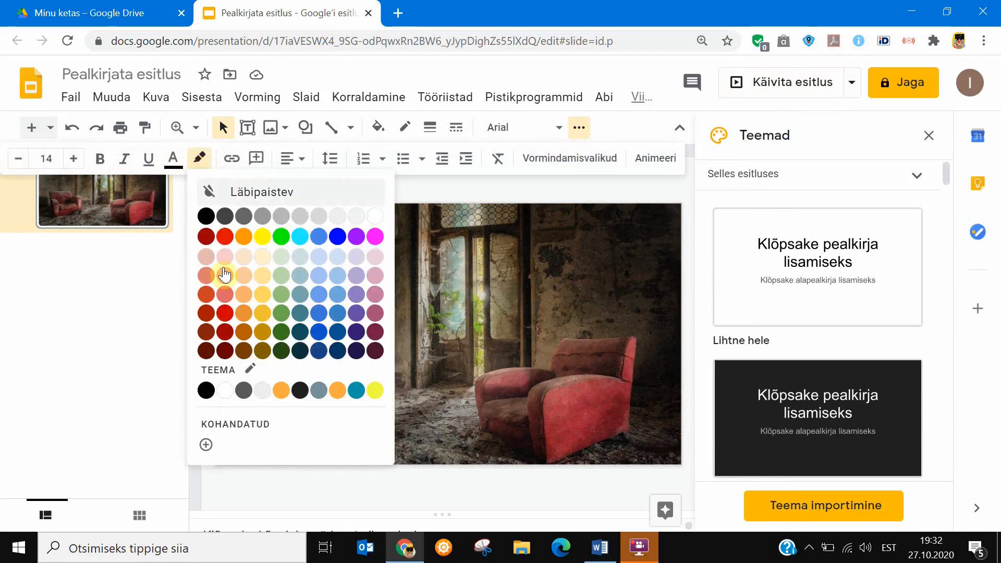
pyautogui.click(227, 386)
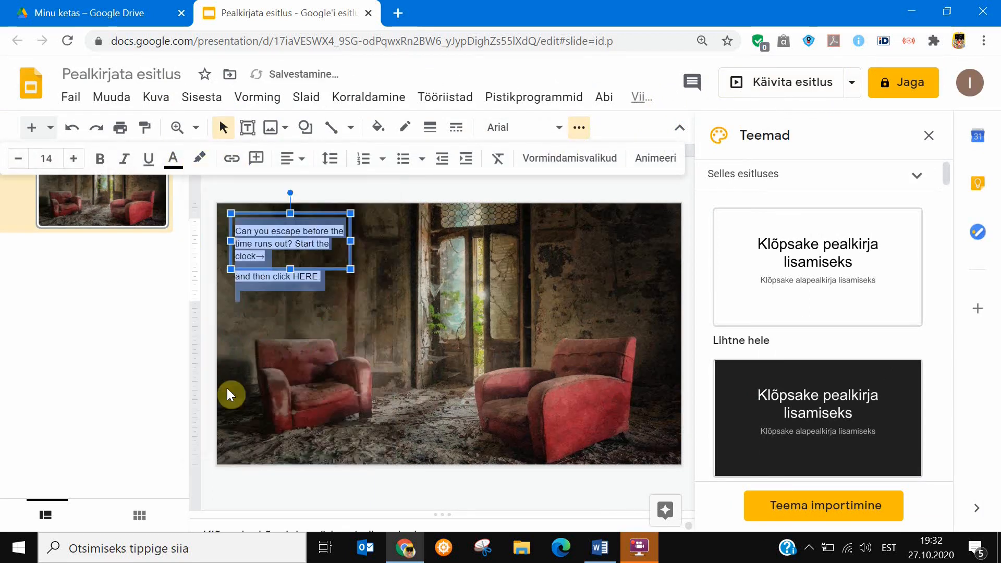
pyautogui.click(336, 293)
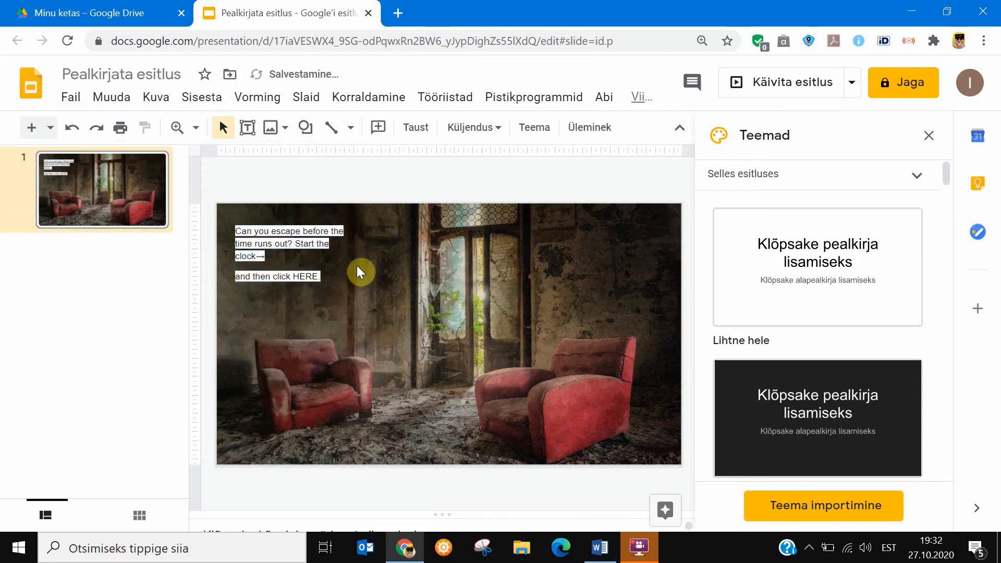
# Make the text box's highlight transparent and change its text colour to white.
pyautogui.click(314, 277)
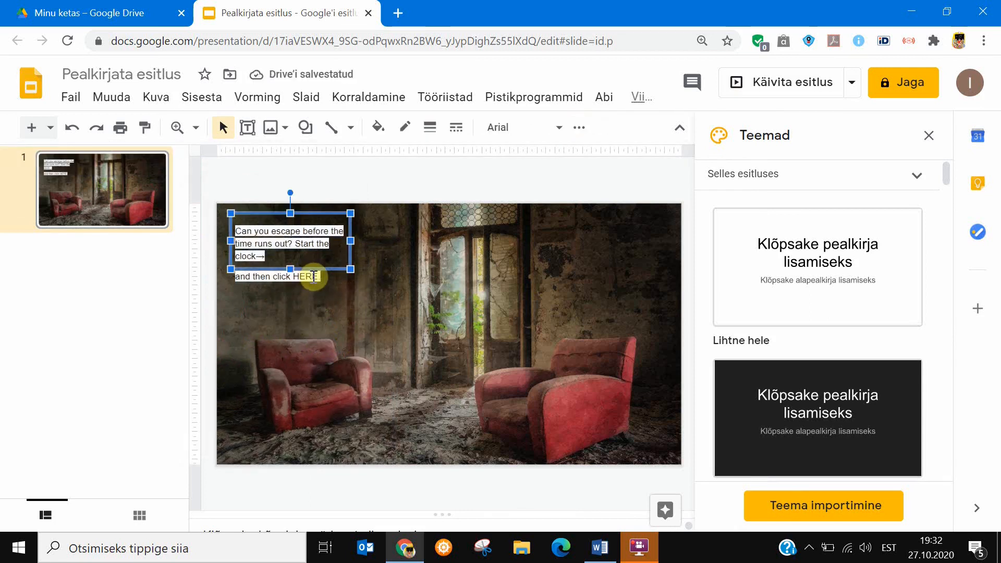
pyautogui.click(578, 127)
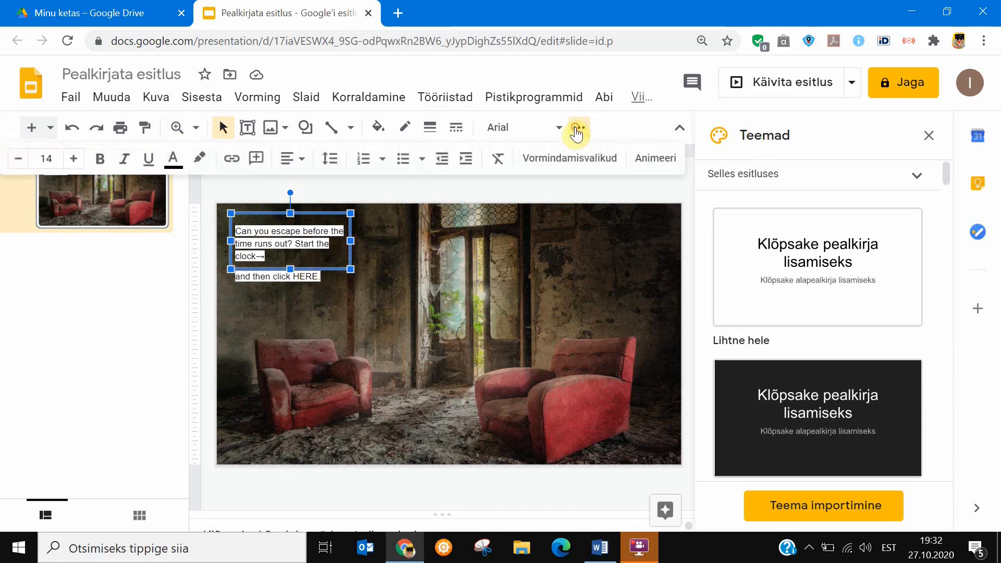
pyautogui.click(195, 165)
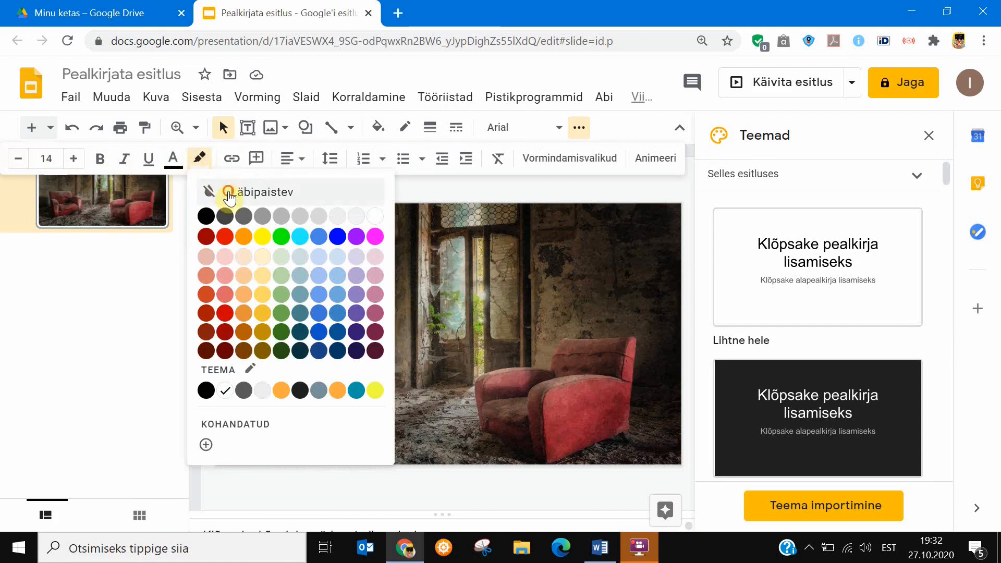
pyautogui.click(224, 192)
pyautogui.click(169, 158)
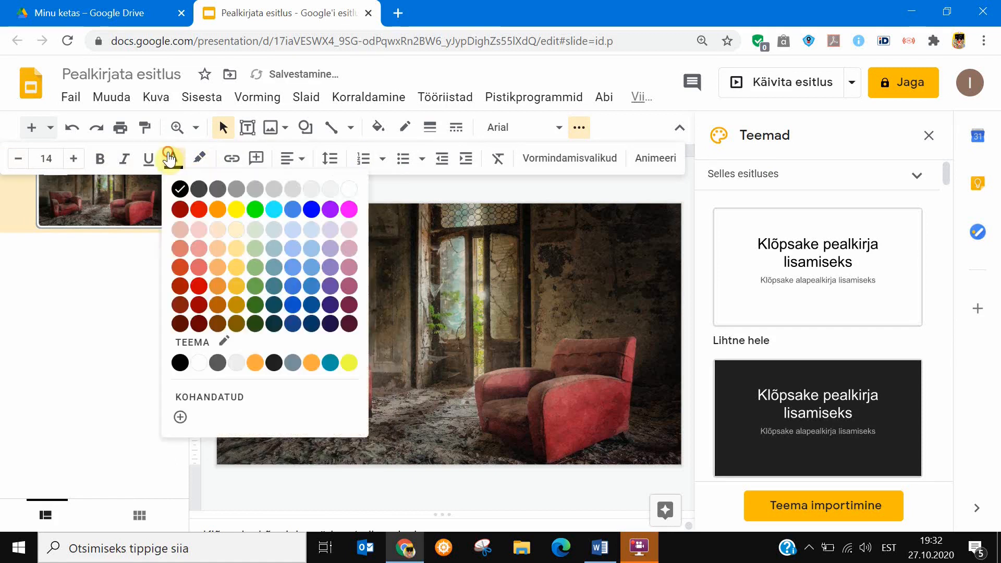
pyautogui.click(198, 363)
pyautogui.click(284, 319)
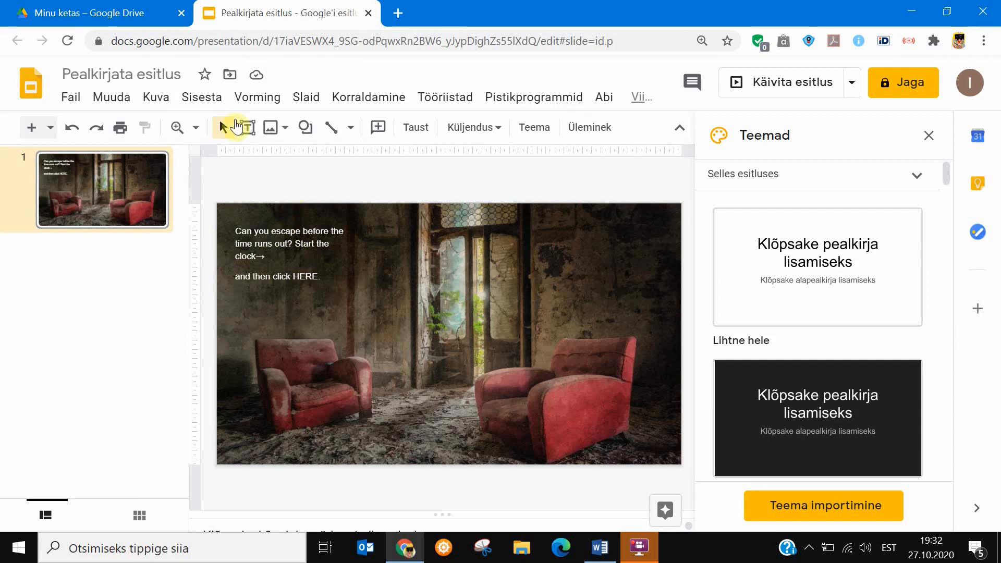
# Search the web for "frame" images and insert the ornate golden rectangular frame onto the slide.
pyautogui.click(211, 99)
pyautogui.moveTo(224, 138)
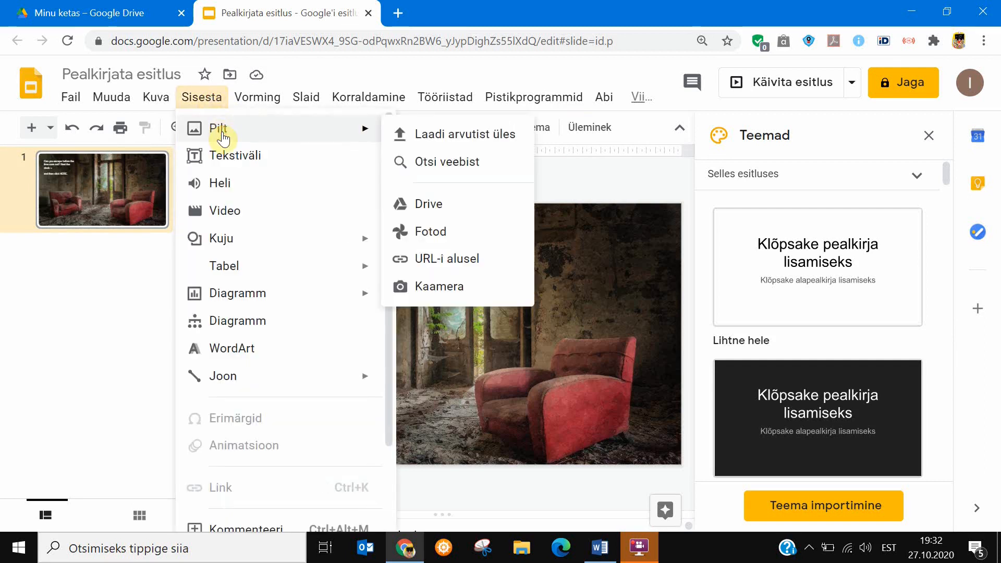
pyautogui.click(465, 162)
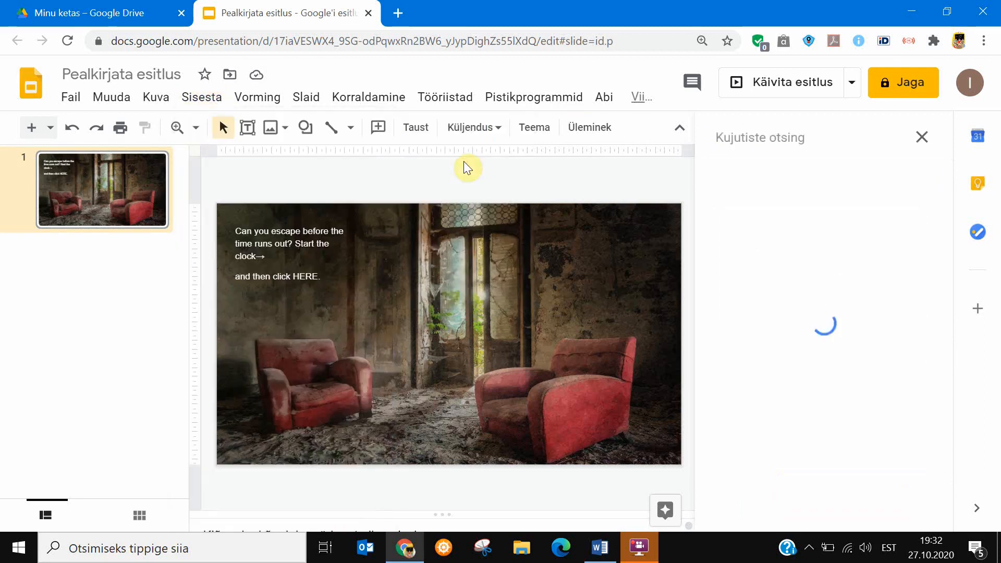
pyautogui.write('frame')
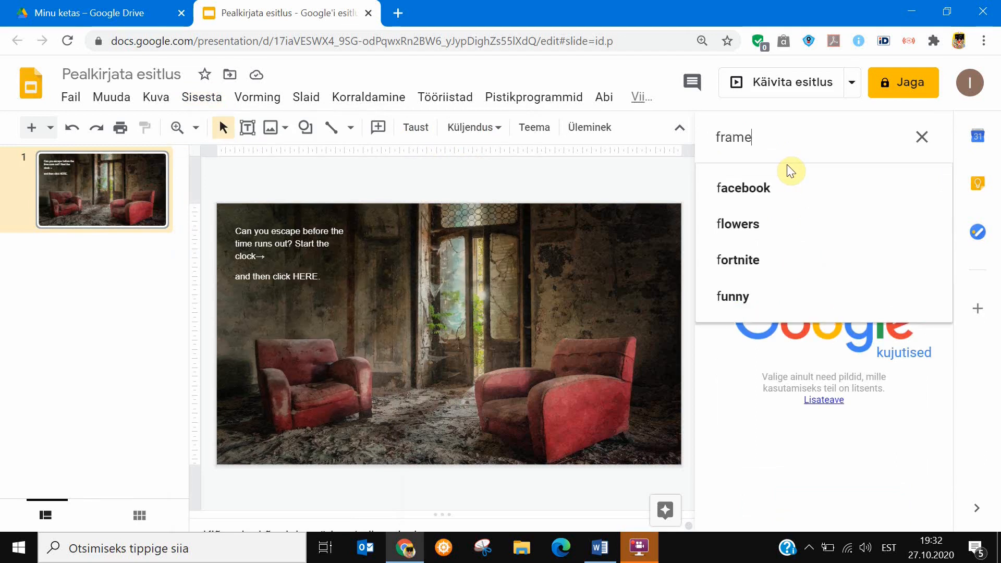
pyautogui.press('Return')
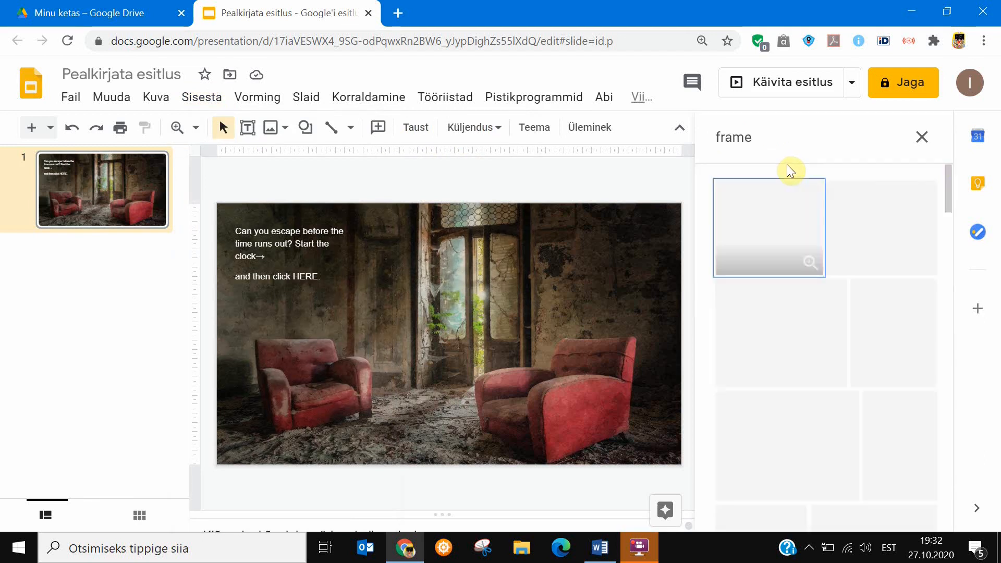
pyautogui.click(787, 323)
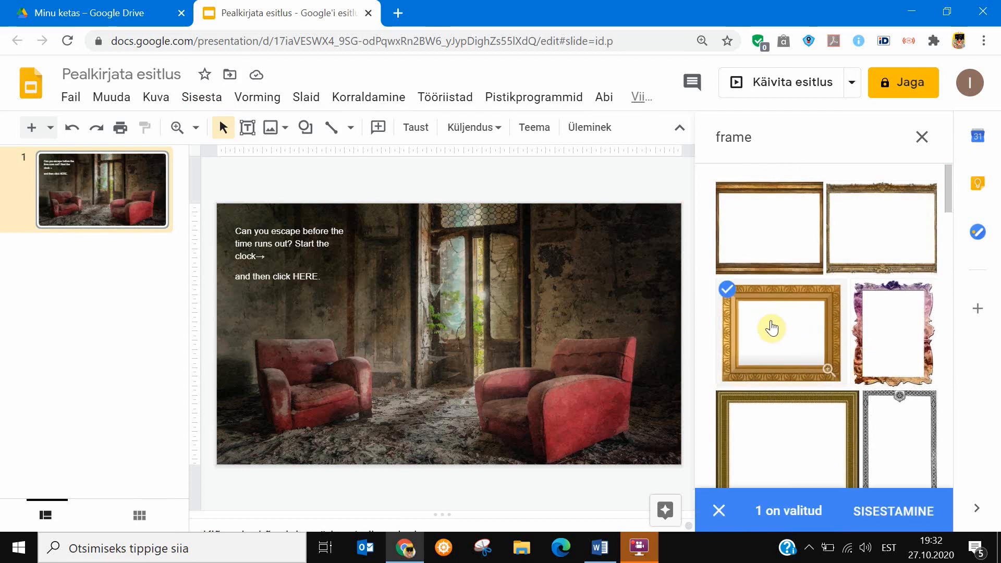
pyautogui.click(746, 316)
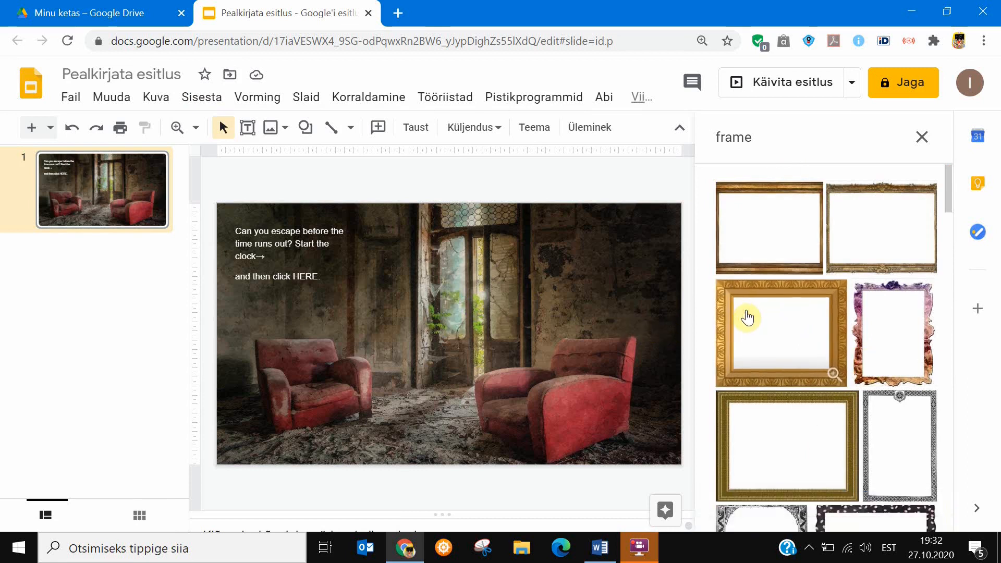
pyautogui.click(747, 327)
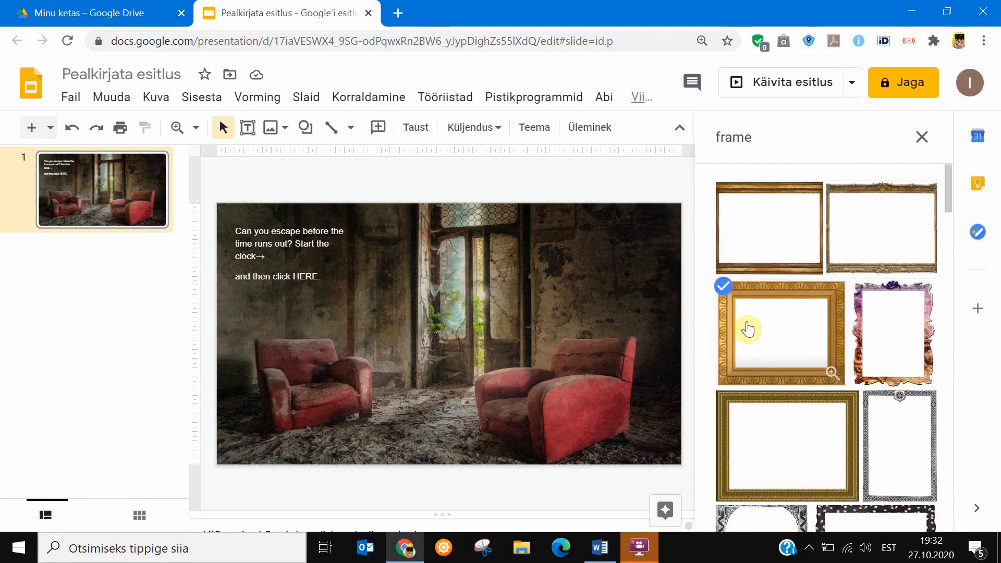
pyautogui.moveTo(761, 328); pyautogui.dragTo(350, 243)
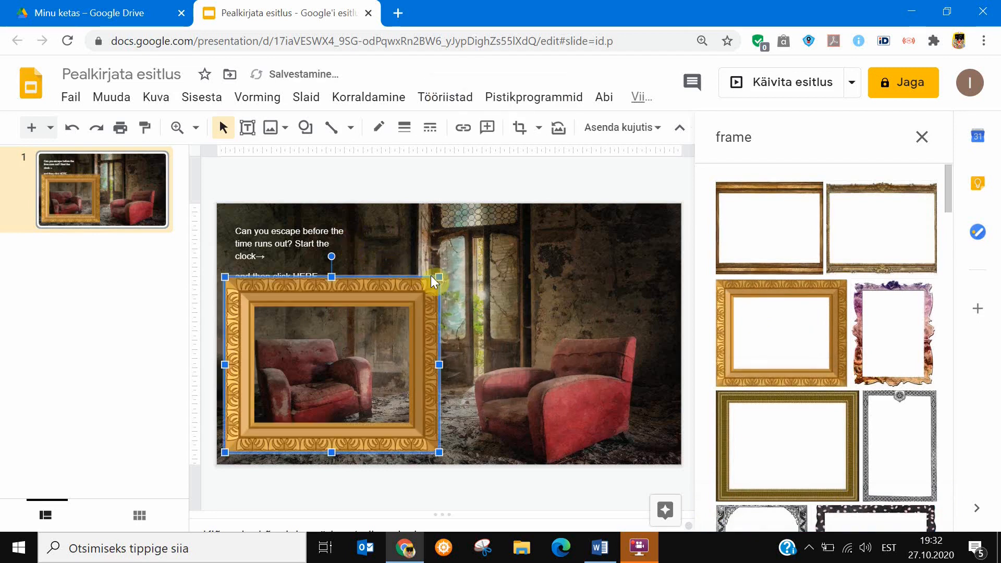
# Shrink the golden frame and move it over the instruction text in the slide's upper-left corner.
pyautogui.moveTo(440, 275); pyautogui.dragTo(335, 342)
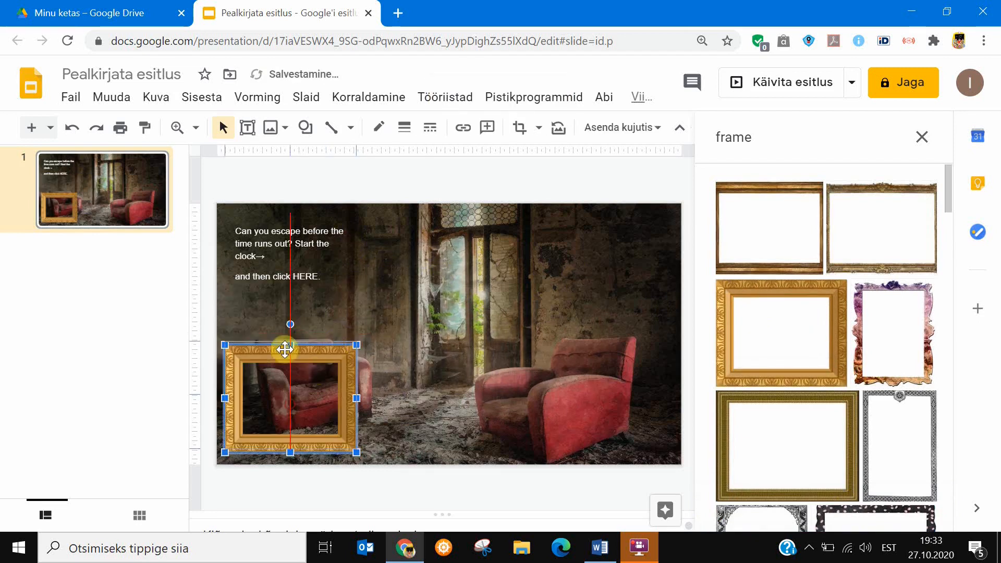
pyautogui.moveTo(281, 267); pyautogui.dragTo(290, 268)
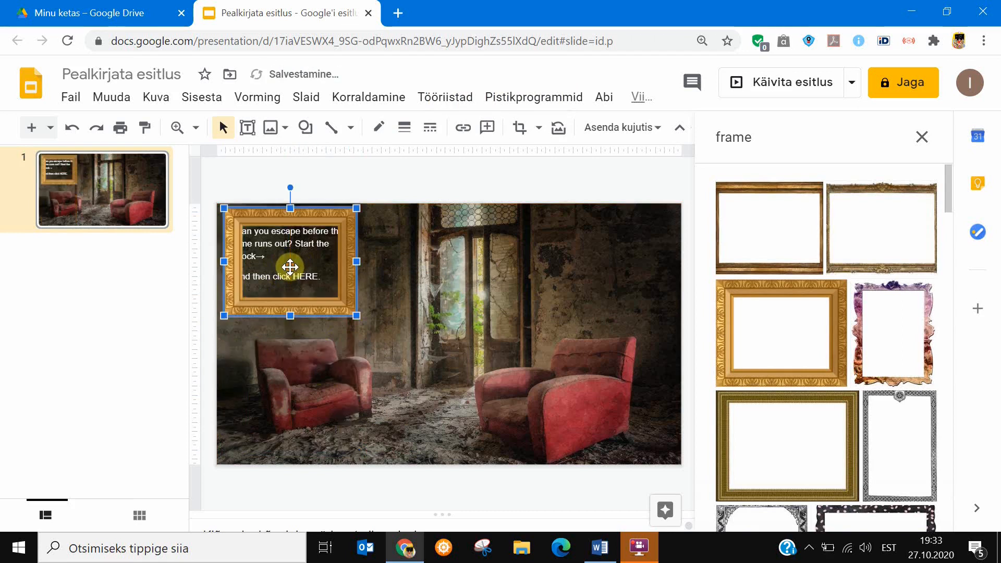
pyautogui.click(358, 319)
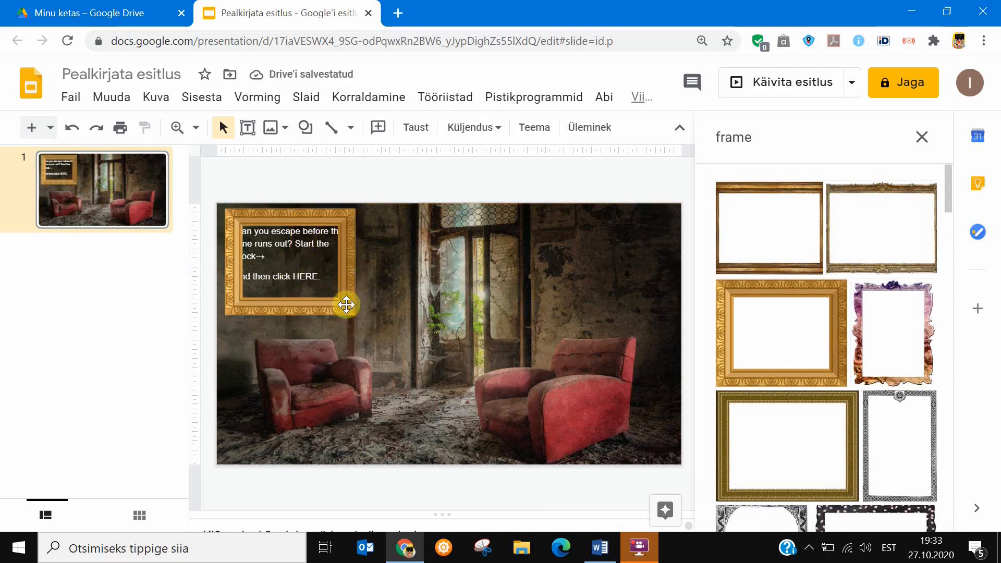
pyautogui.click(328, 297)
pyautogui.moveTo(357, 315); pyautogui.dragTo(363, 321)
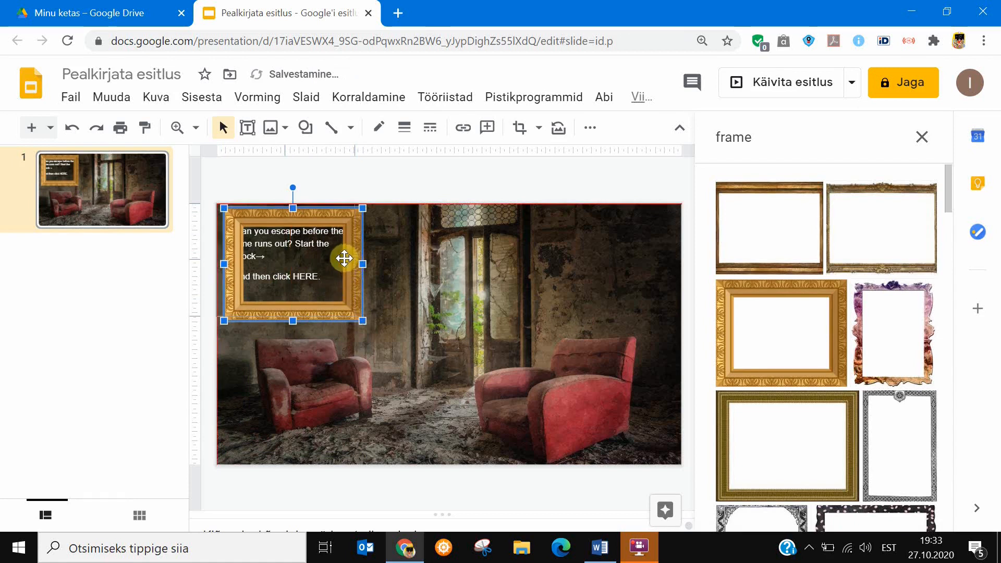
pyautogui.moveTo(344, 258); pyautogui.dragTo(337, 254)
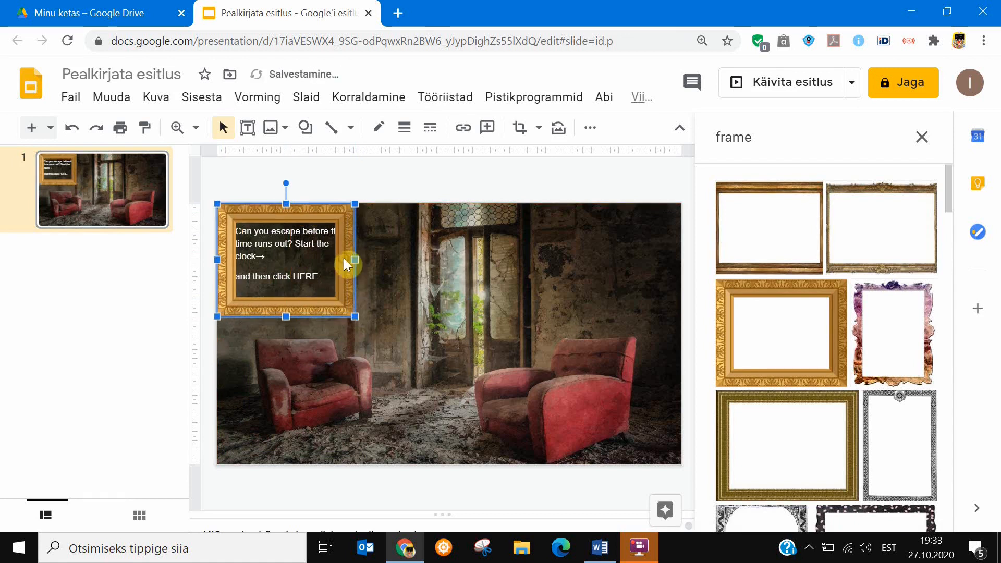
pyautogui.doubleClick(294, 241)
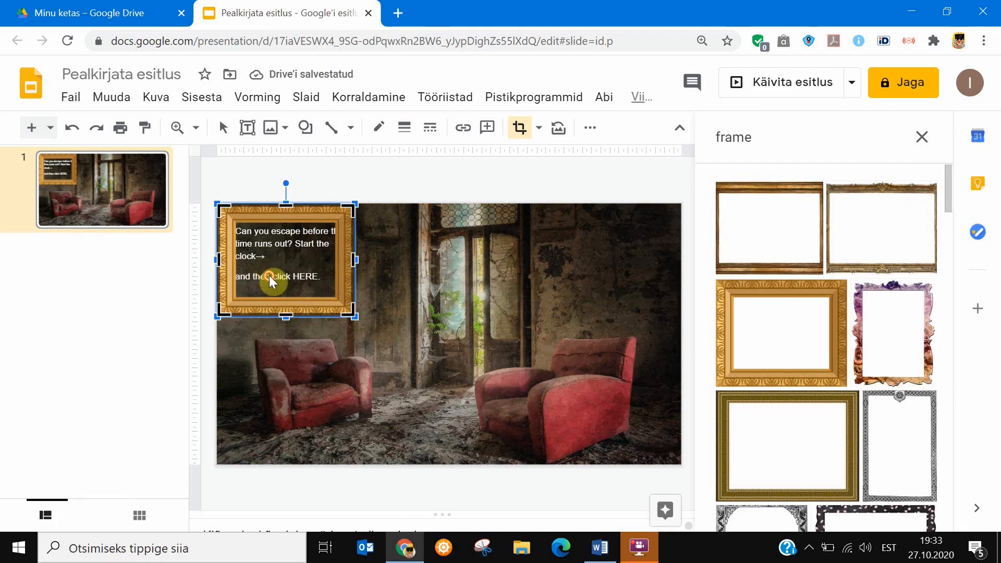
pyautogui.press('Escape')
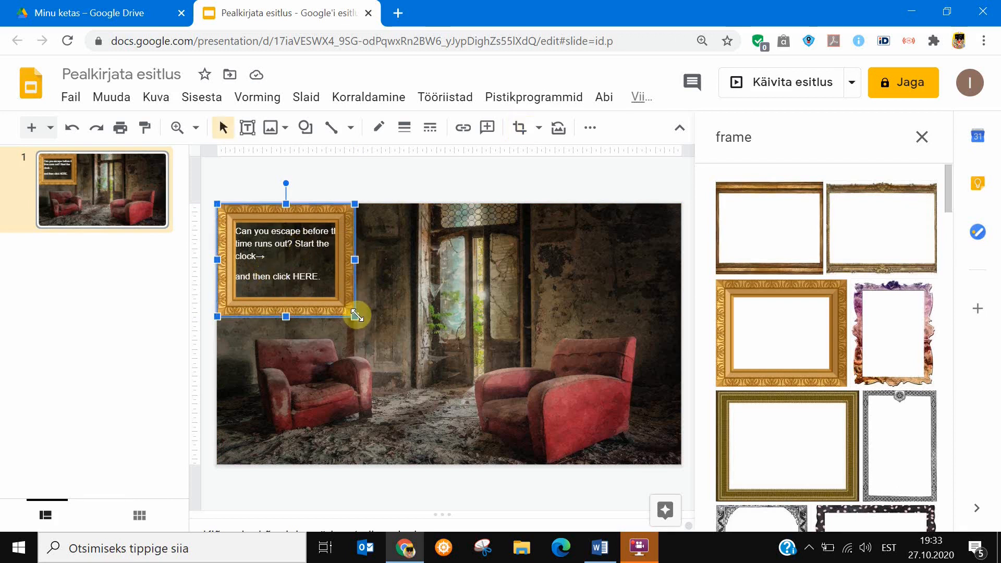
# Widen the golden frame on both sides and shift it so all the instruction text fits inside its opening.
pyautogui.moveTo(357, 262); pyautogui.dragTo(371, 261)
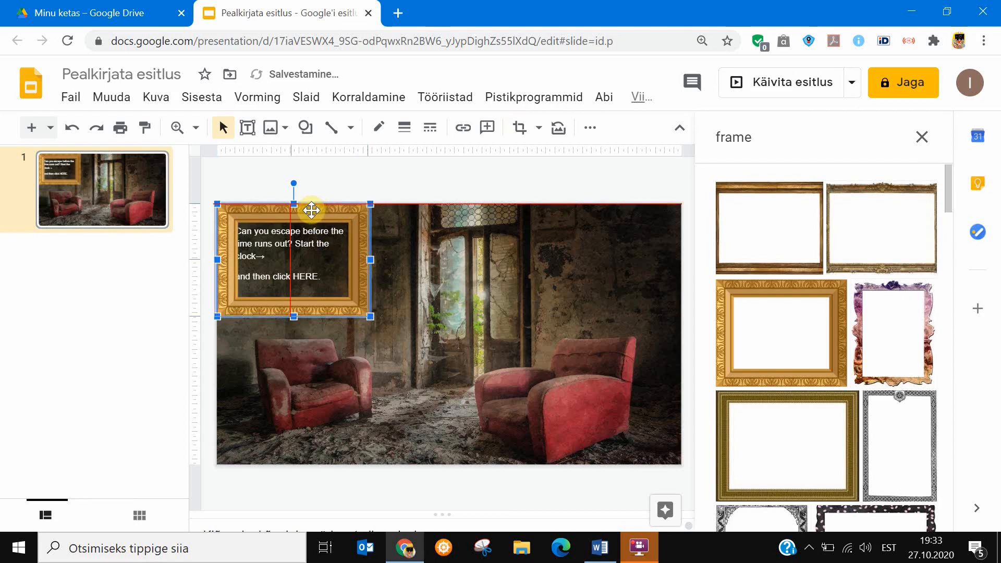
pyautogui.moveTo(313, 209); pyautogui.dragTo(308, 210)
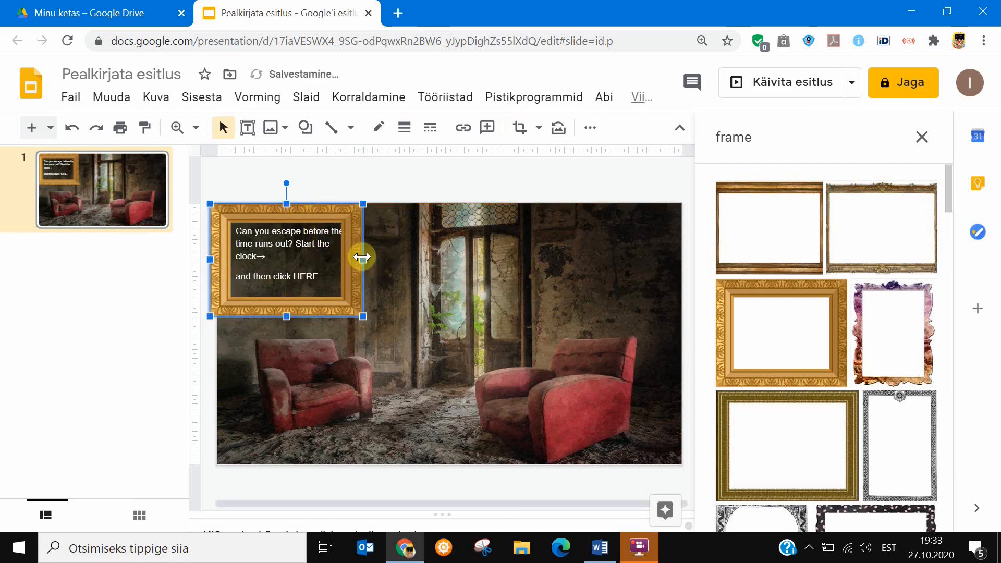
pyautogui.moveTo(362, 258); pyautogui.dragTo(364, 239)
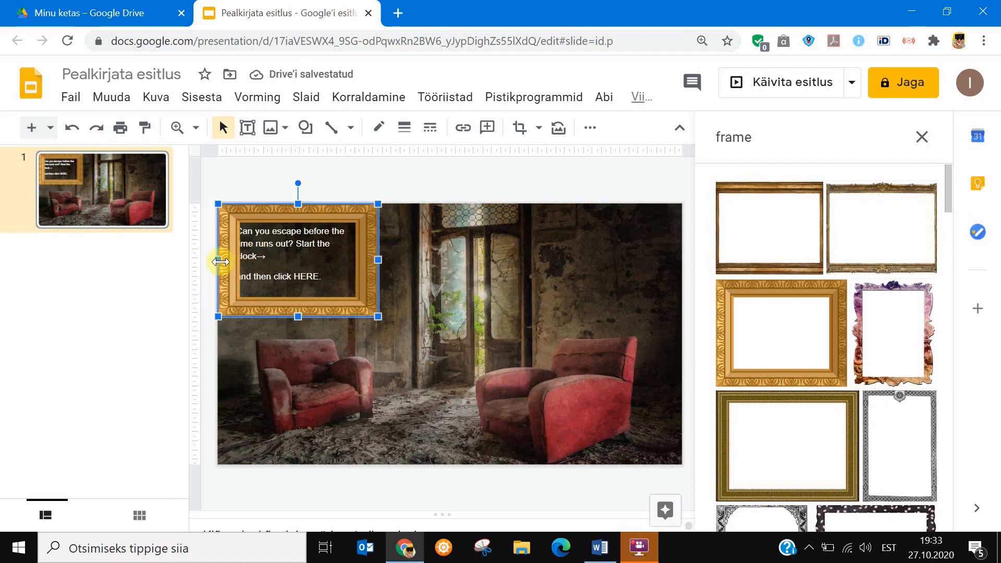
pyautogui.moveTo(218, 259); pyautogui.dragTo(213, 259)
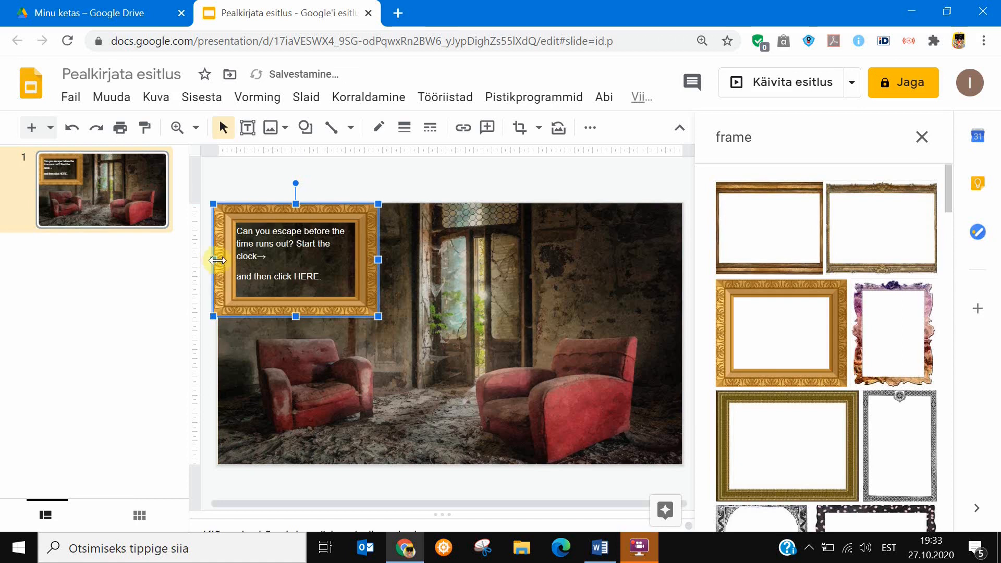
pyautogui.click(424, 279)
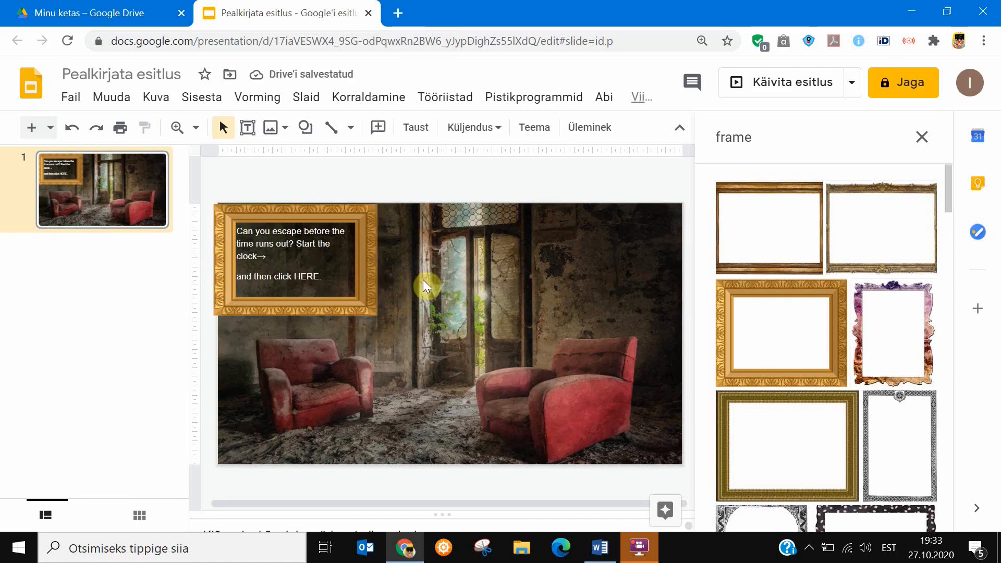
# Open the recently closed 20 Minute Countdown Timer video in a new browser window and close the blank tab.
pyautogui.click(409, 552)
pyautogui.click(409, 557)
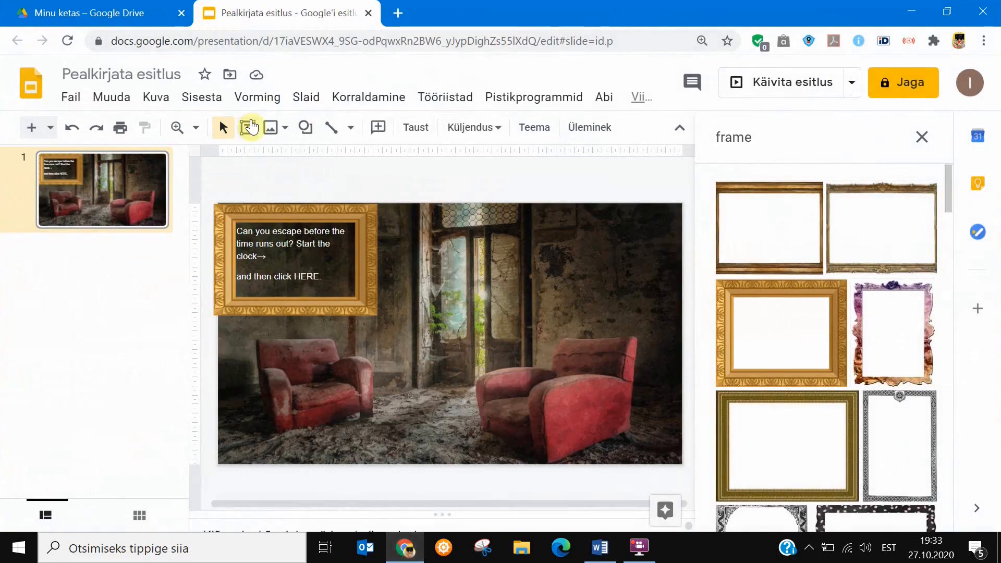
pyautogui.rightClick(409, 553)
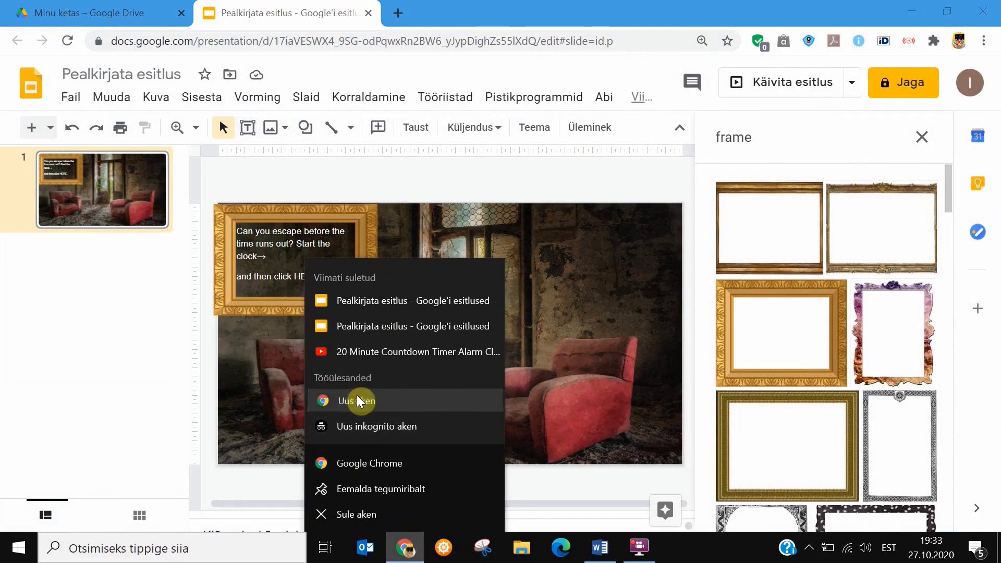
pyautogui.click(358, 397)
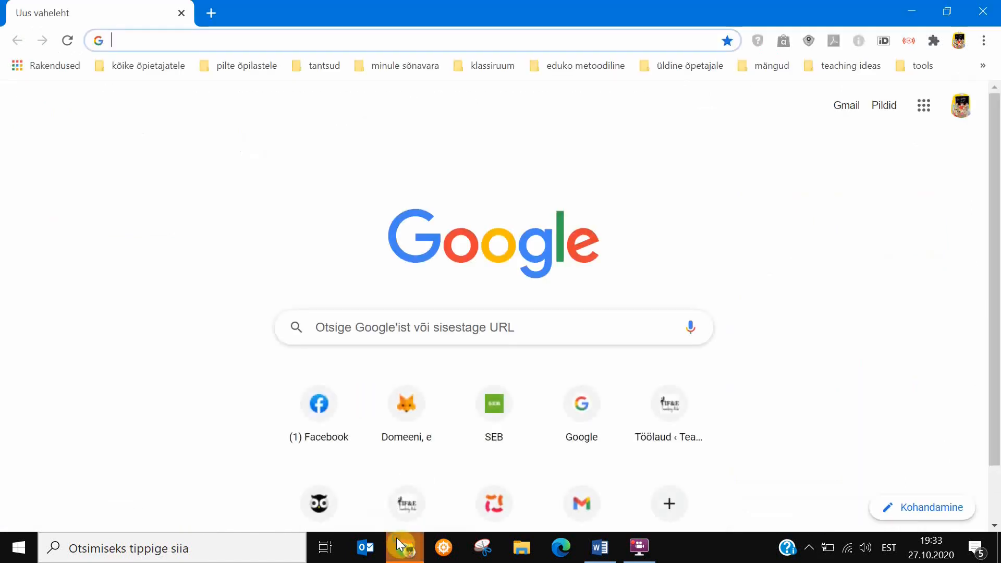
pyautogui.rightClick(397, 537)
pyautogui.click(355, 353)
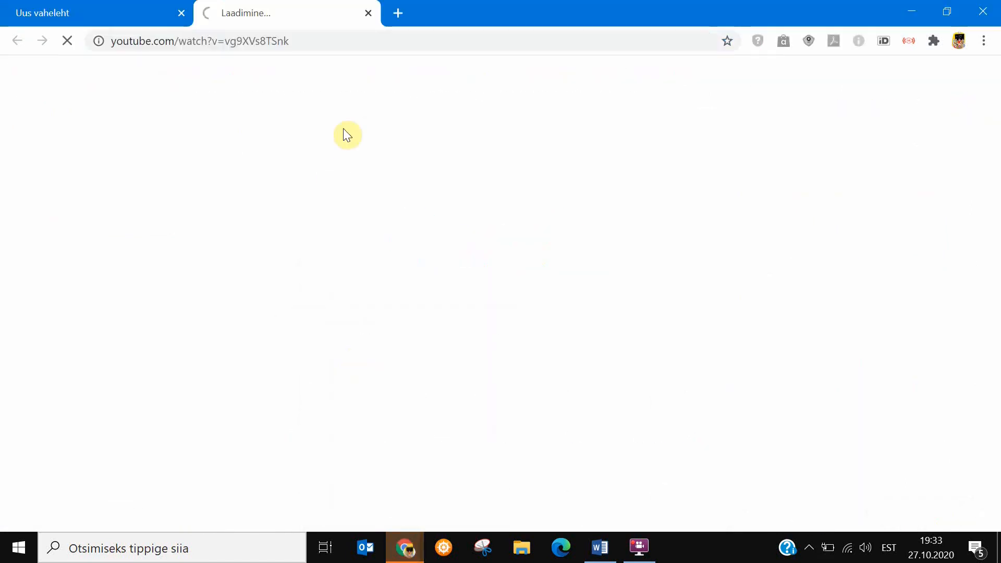
pyautogui.click(182, 13)
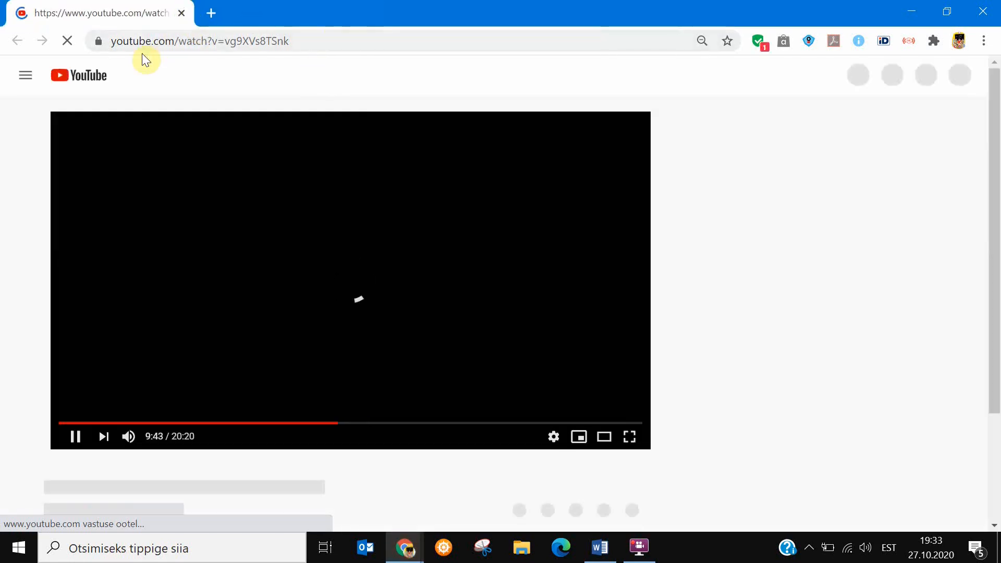
# Search YouTube for "countdown watch 20 minutes".
pyautogui.click(311, 75)
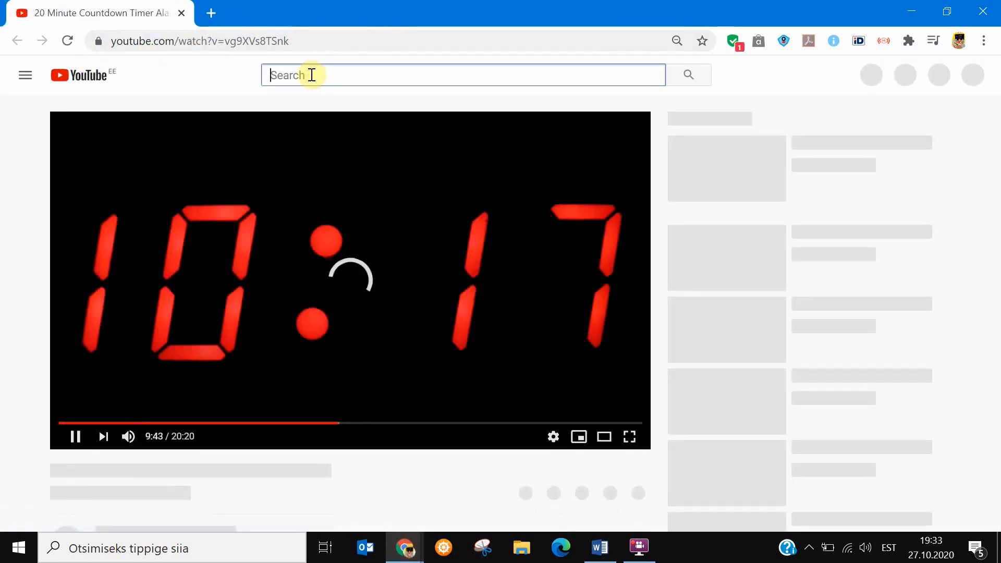
pyautogui.write('counta')
pyautogui.press('BackSpace')
pyautogui.write('do')
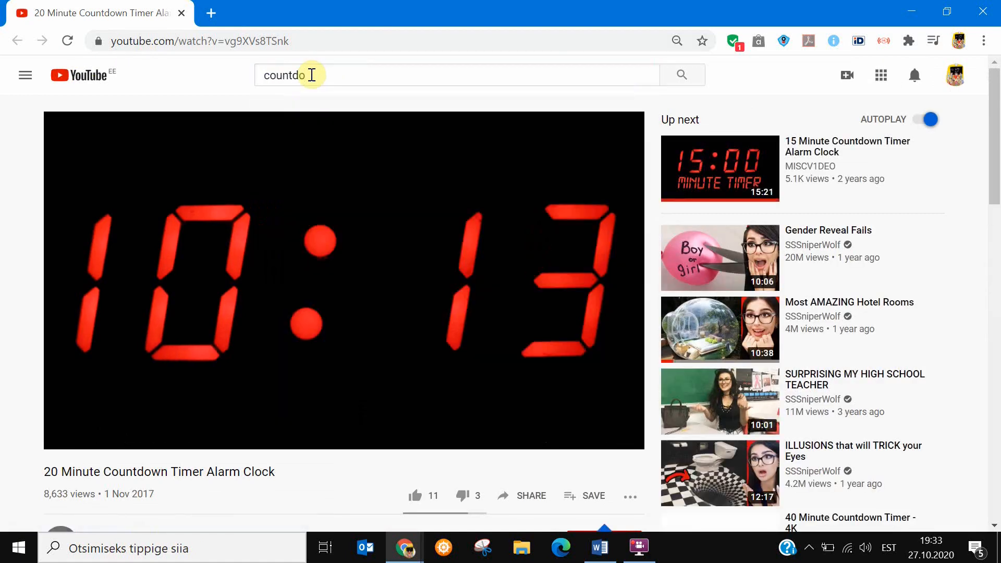
pyautogui.click(312, 75)
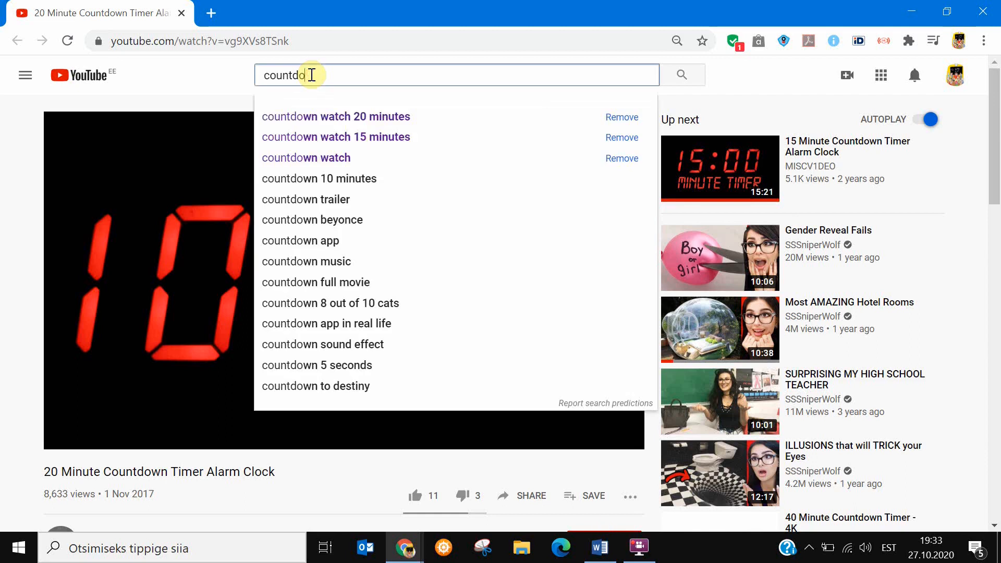
pyautogui.press('Down')
pyautogui.press('Return')
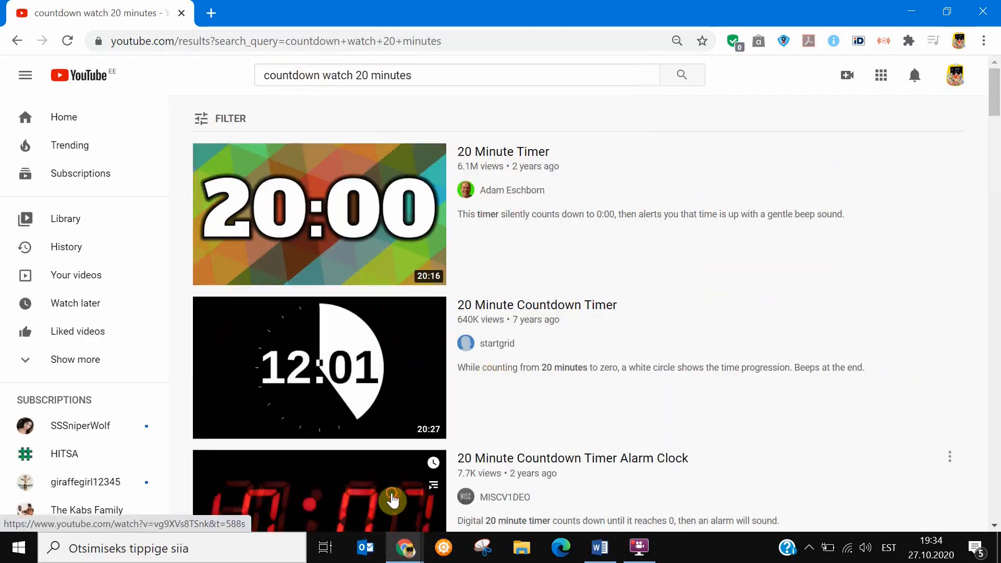
# Copy the web address of the red digital "20 Minute Countdown Timer Alarm Clock" video and close its browser window.
pyautogui.click(392, 500)
pyautogui.click(305, 43)
pyautogui.hotkey('ctrl', 'c')
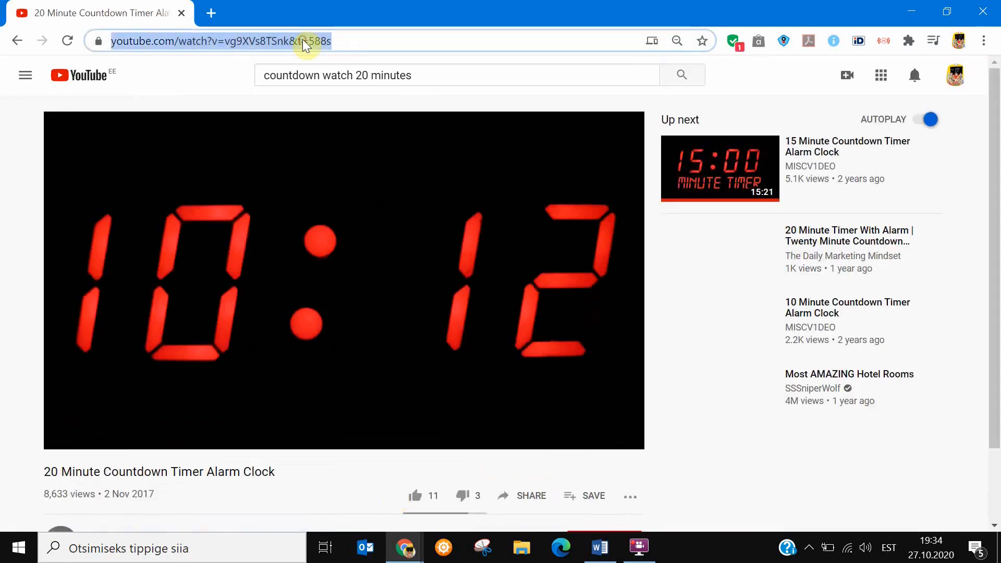
pyautogui.click(987, 10)
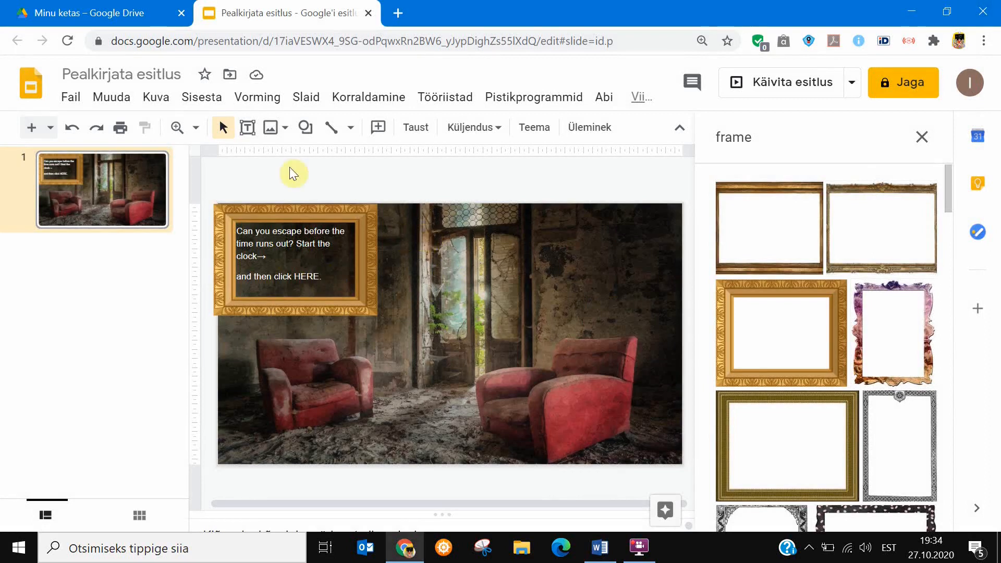
# Insert the 20 Minute Countdown Timer Alarm Clock video using its copied address and shrink it beside the golden frame at the slide's upper edge.
pyautogui.click(208, 99)
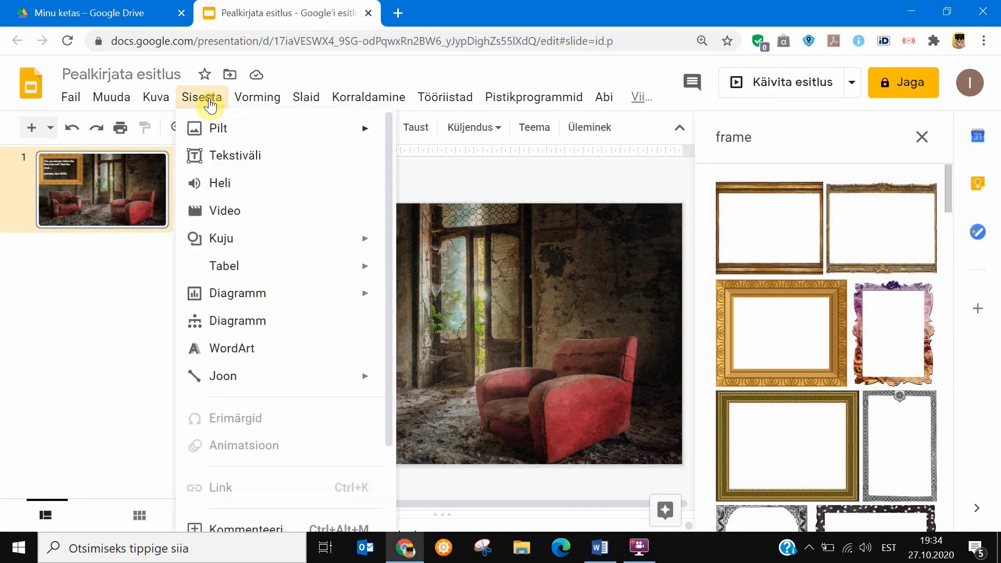
pyautogui.click(346, 219)
pyautogui.hotkey('ctrl', 'v')
pyautogui.click(624, 226)
pyautogui.click(424, 337)
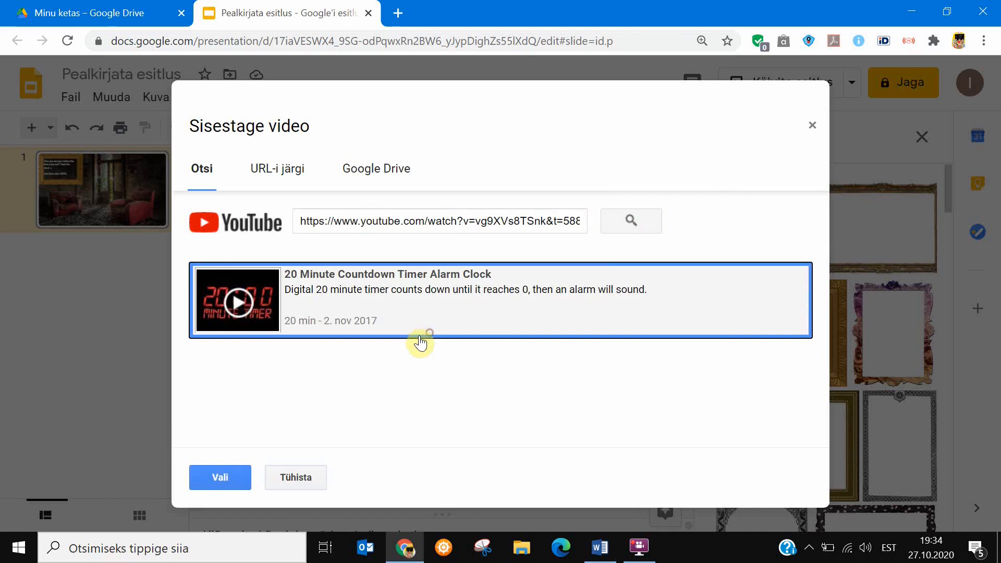
pyautogui.click(221, 479)
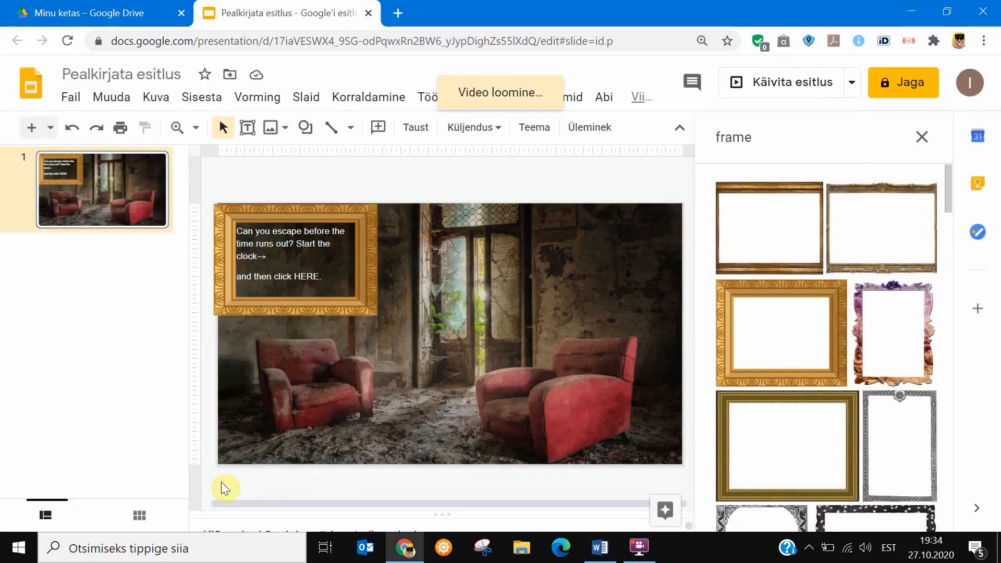
pyautogui.moveTo(617, 385); pyautogui.dragTo(454, 258)
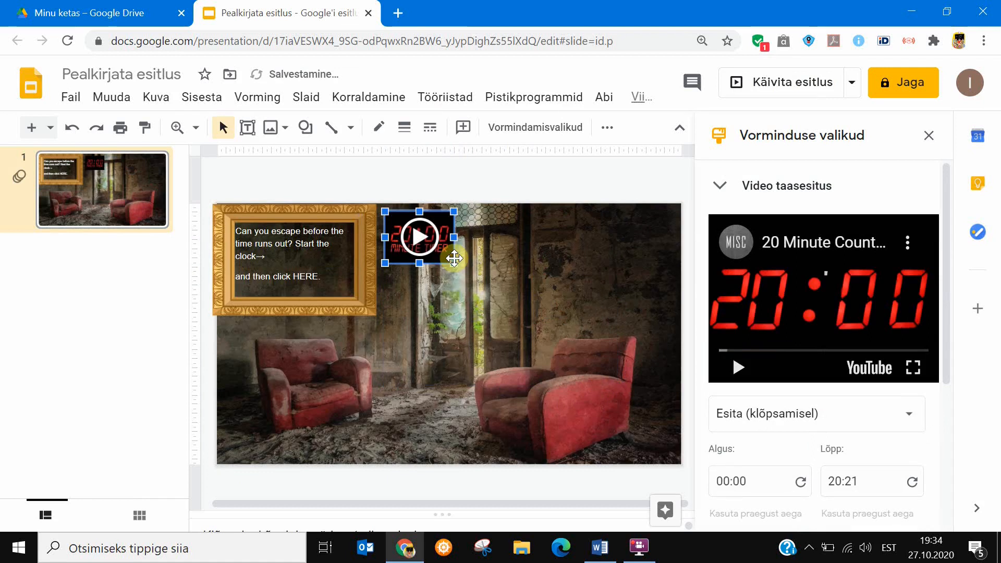
# Try to select the word HERE in the instruction text behind the golden frame.
pyautogui.click(445, 297)
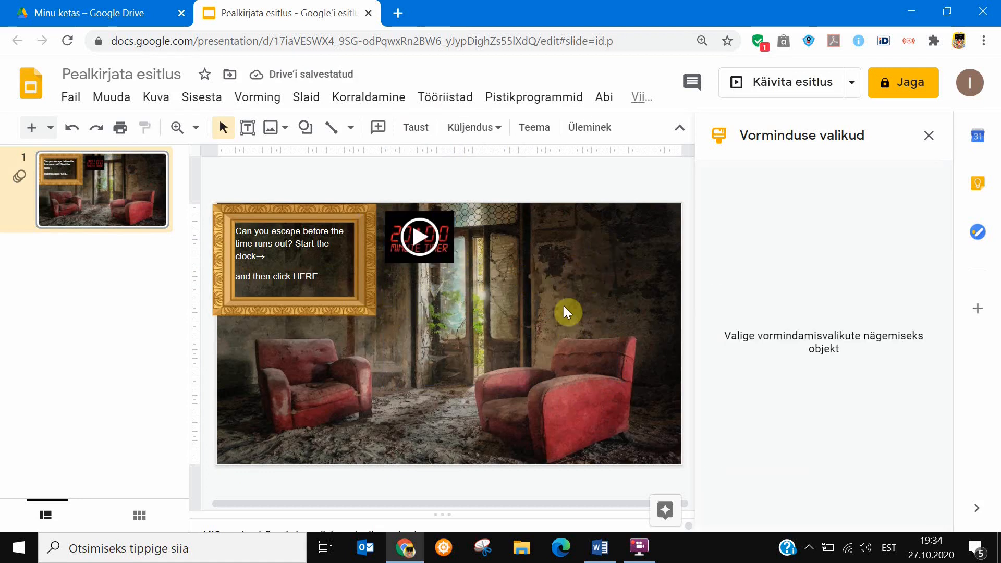
pyautogui.click(367, 292)
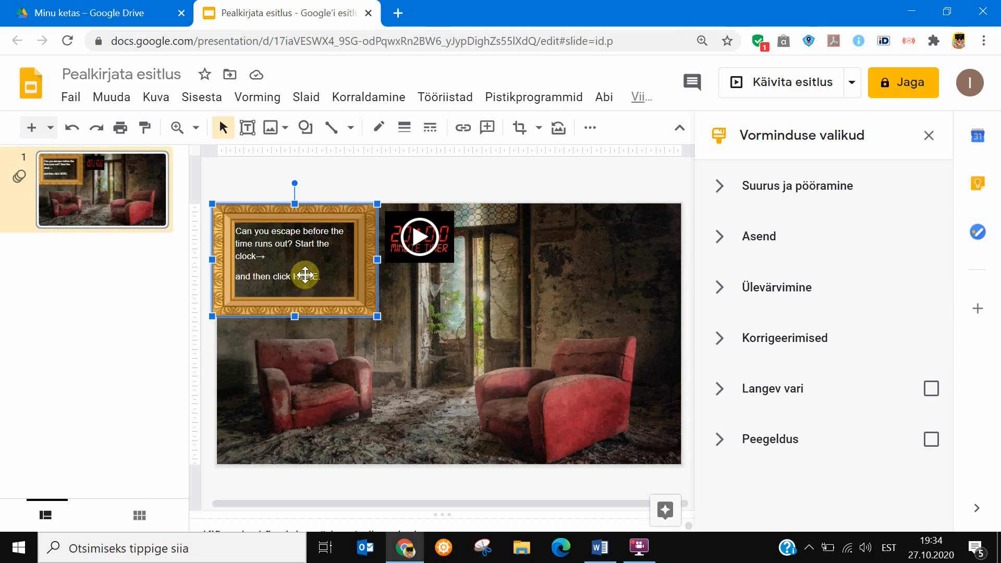
pyautogui.doubleClick(304, 274)
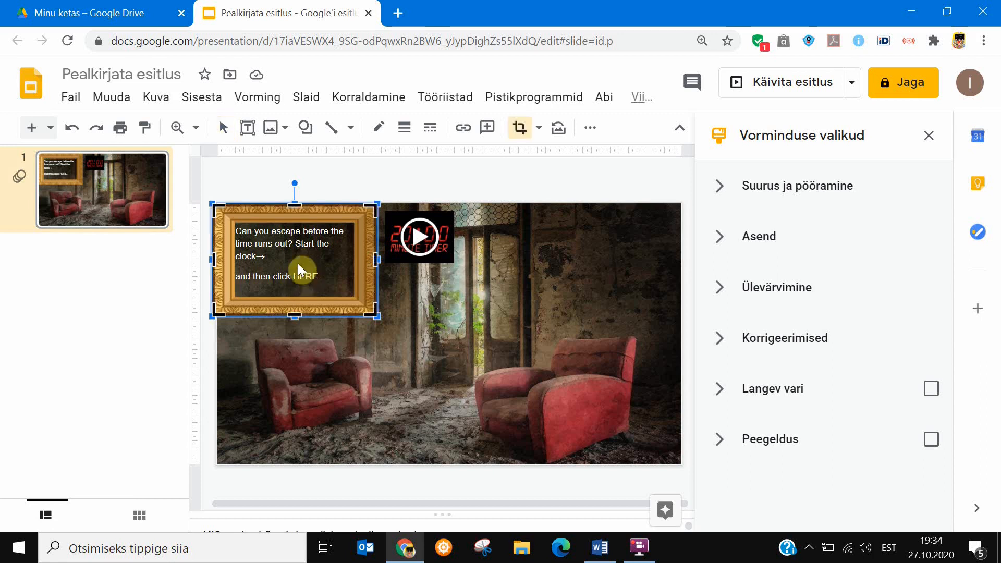
pyautogui.doubleClick(302, 282)
pyautogui.doubleClick(301, 275)
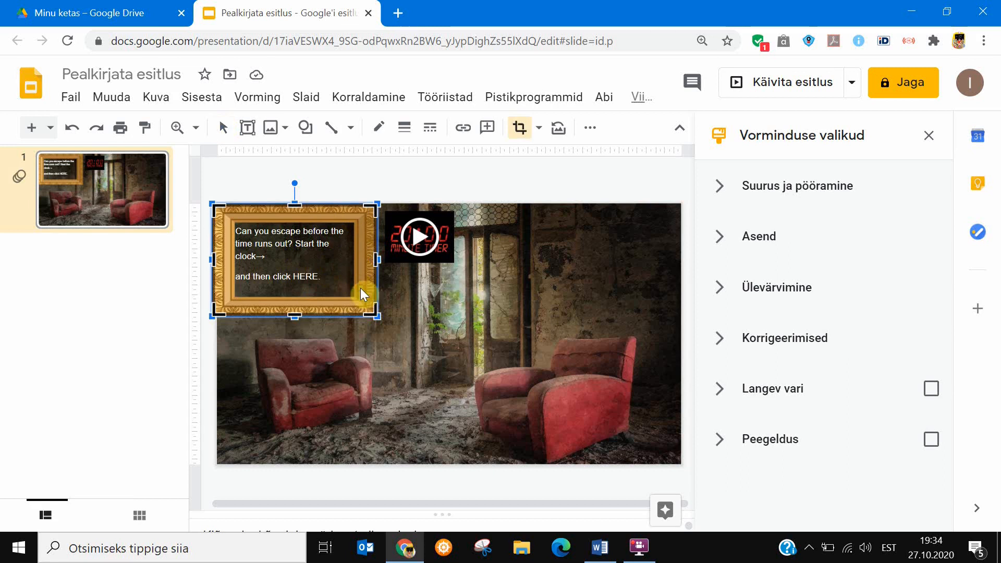
pyautogui.doubleClick(363, 303)
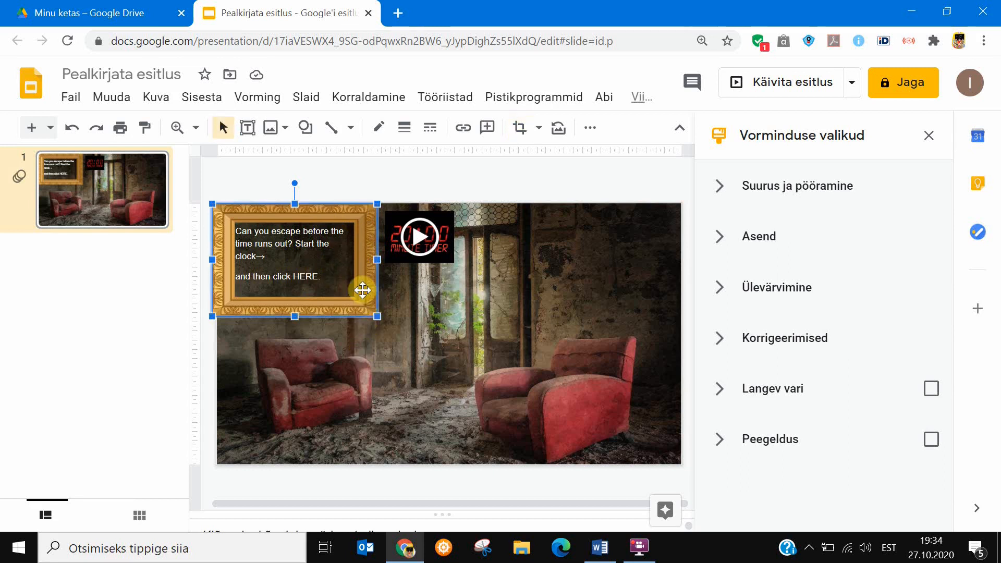
# Move the golden frame off the instruction text to the slide's middle and extend the text box downward to enclose both lines.
pyautogui.moveTo(363, 291); pyautogui.dragTo(546, 371)
pyautogui.doubleClick(546, 370)
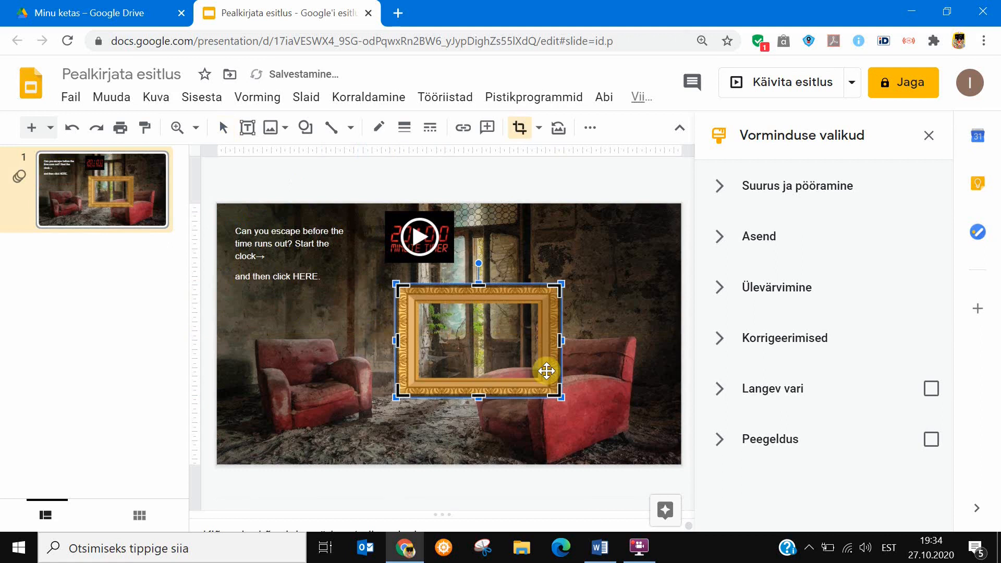
pyautogui.click(305, 278)
pyautogui.click(304, 277)
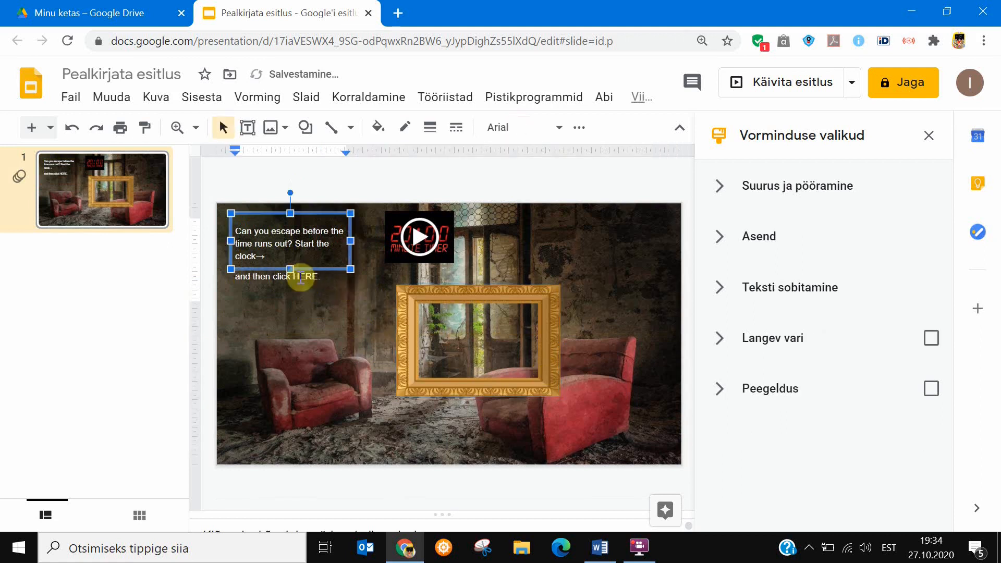
pyautogui.moveTo(290, 269); pyautogui.dragTo(290, 290)
pyautogui.doubleClick(306, 277)
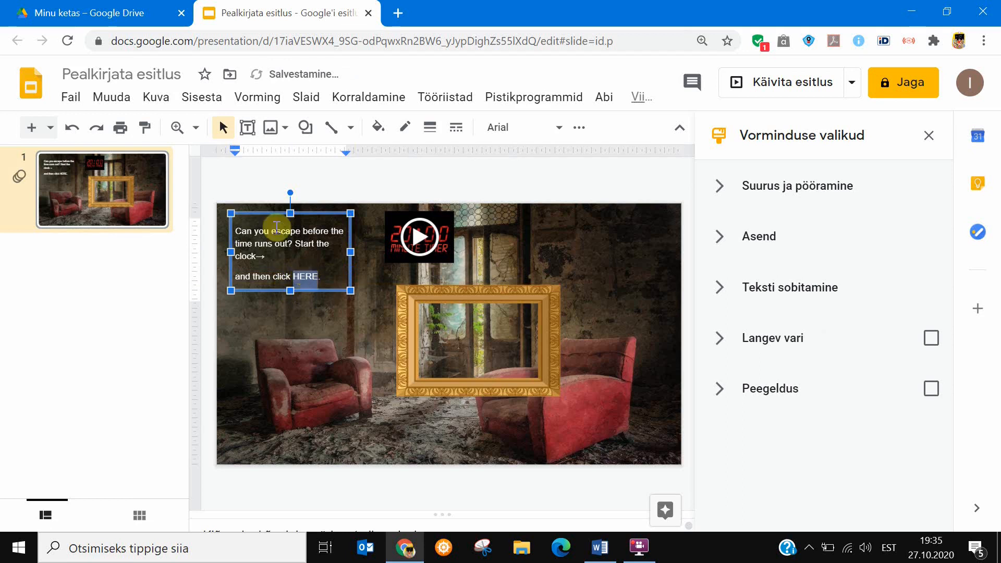
pyautogui.click(202, 97)
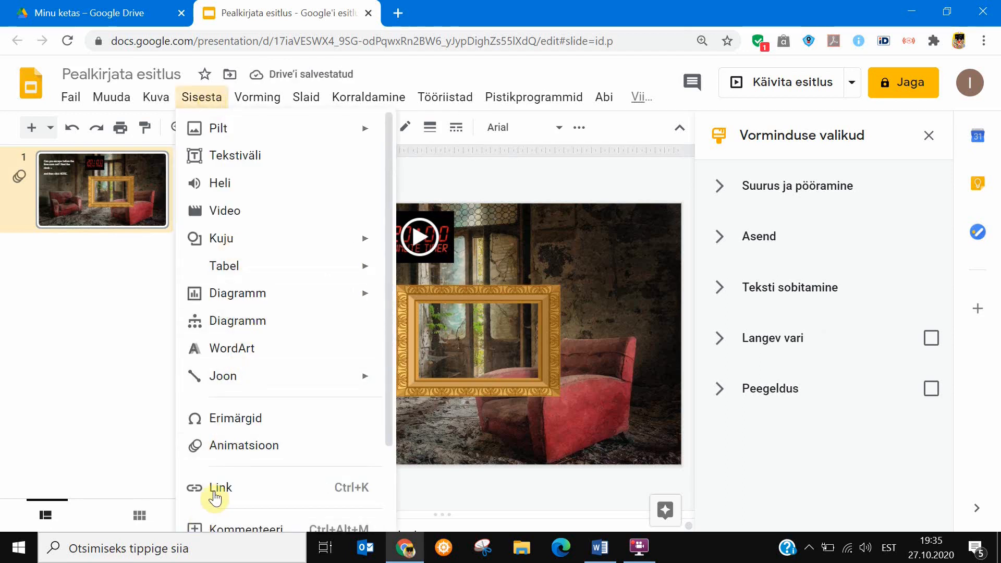
pyautogui.click(429, 437)
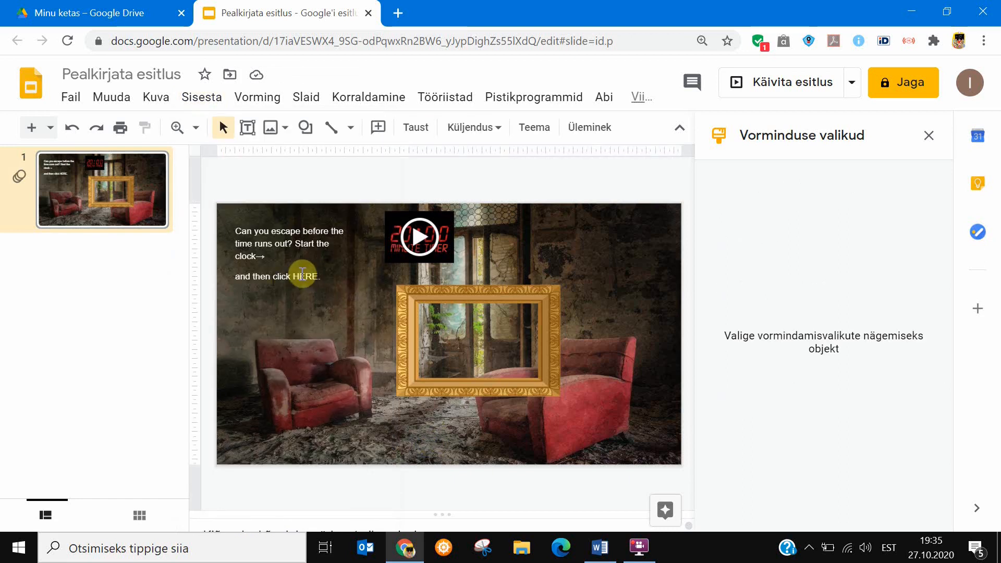
# Create a new Google Slides presentation from Google Drive and delete the title and subtitle placeholders on its first slide.
pyautogui.click(89, 12)
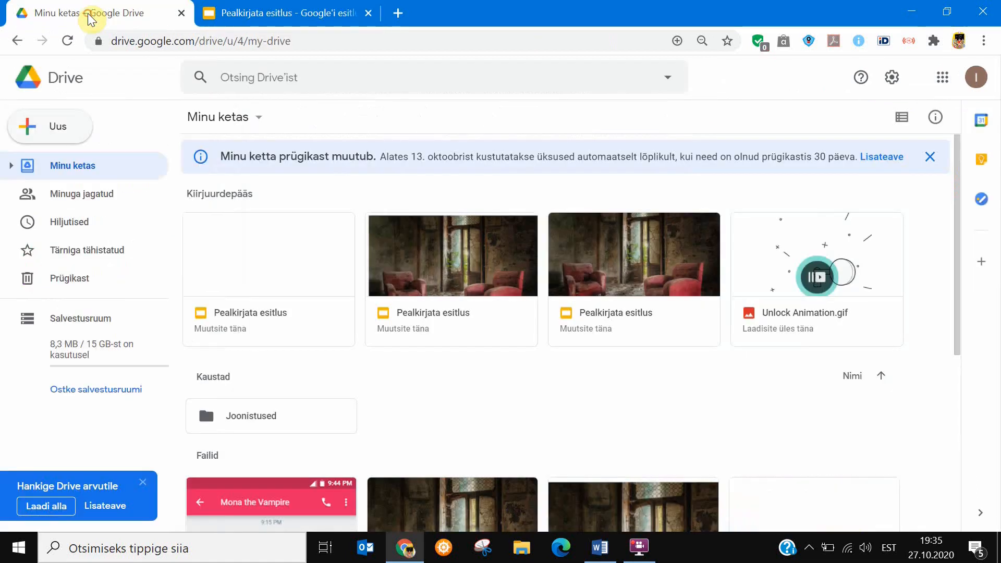
pyautogui.click(66, 130)
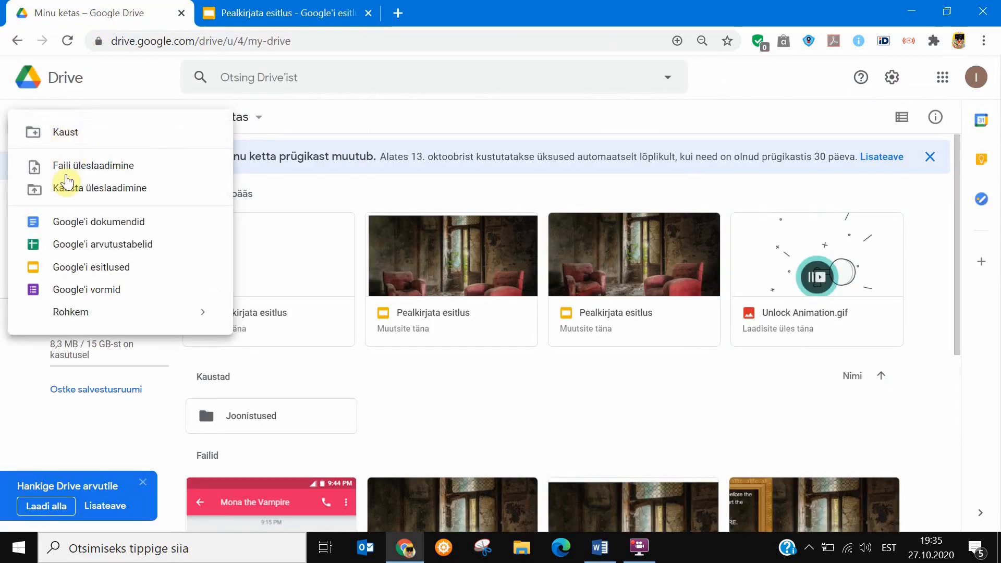
pyautogui.click(83, 271)
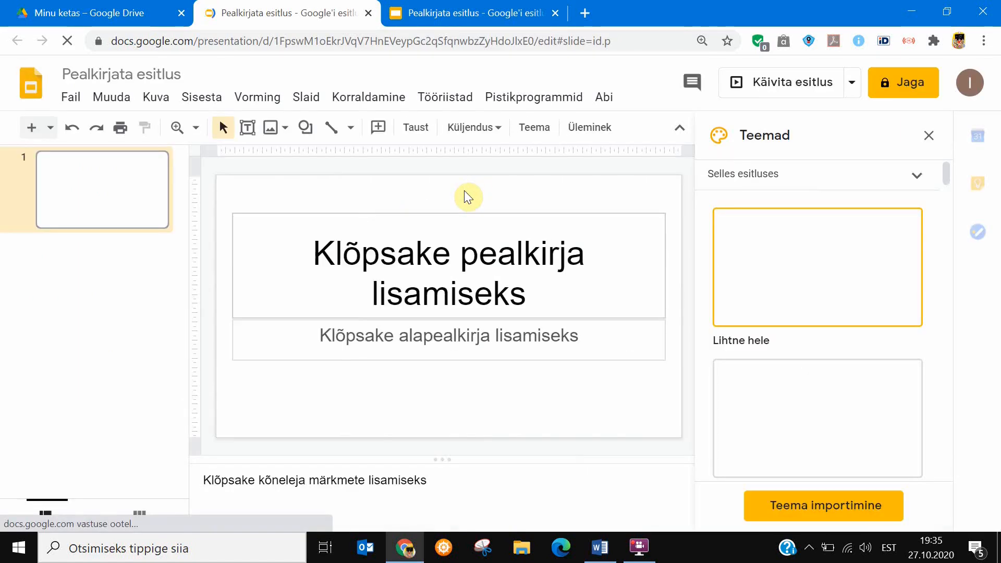
pyautogui.click(449, 215)
pyautogui.press('Delete')
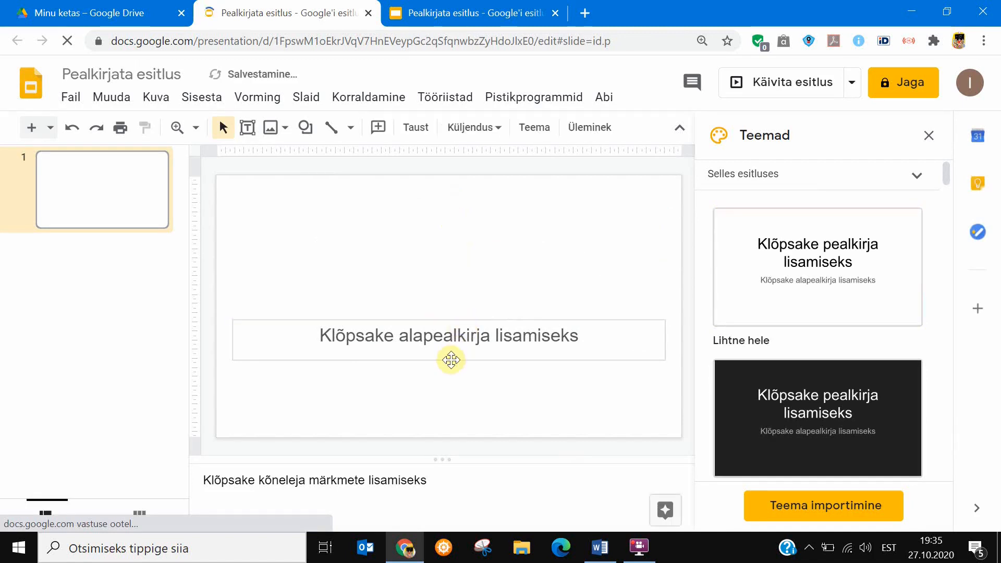
pyautogui.click(454, 322)
pyautogui.press('Delete')
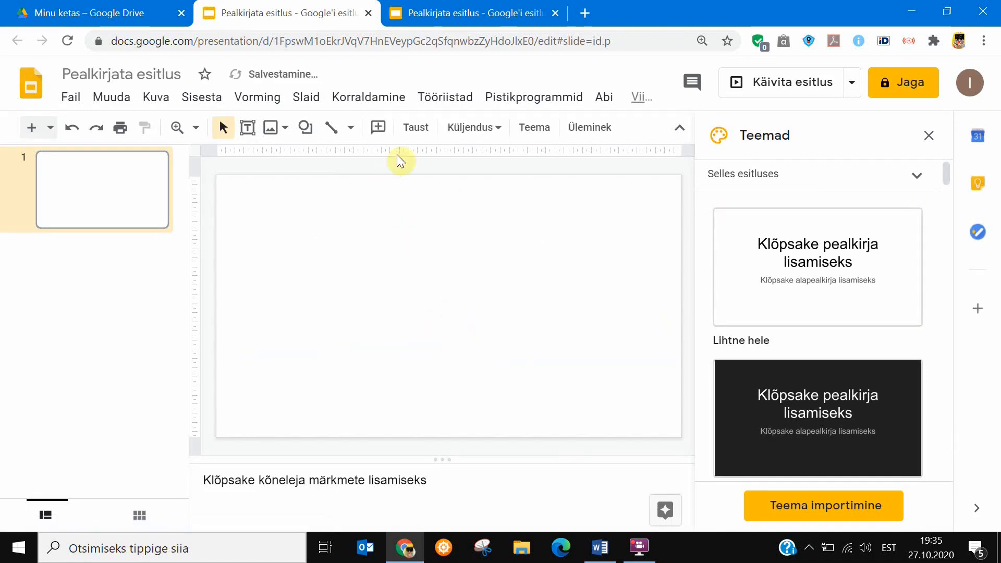
# Set the slide background to the glowing pumpkin and castle night picture found with a Google image search for "halloween".
pyautogui.click(417, 138)
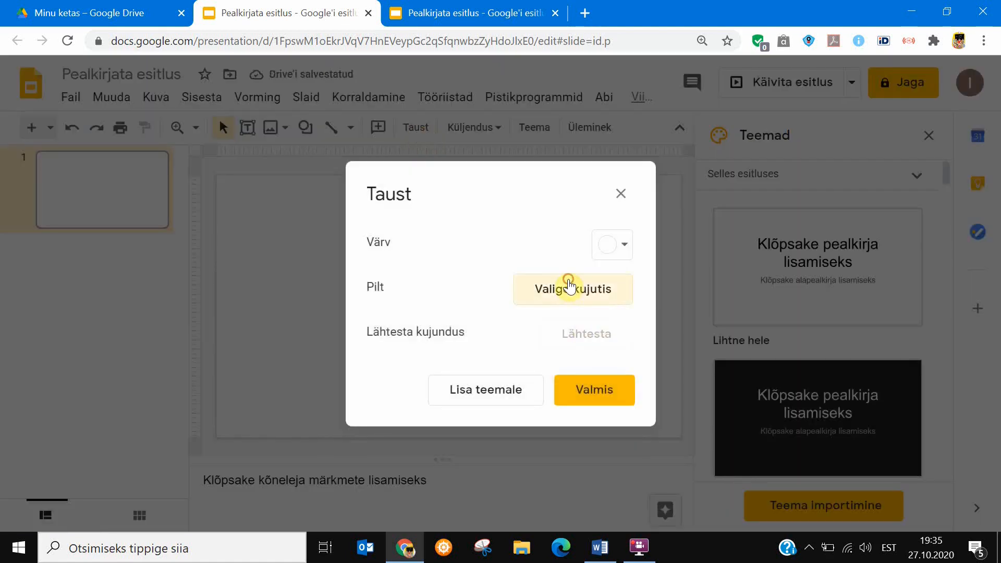
pyautogui.click(571, 285)
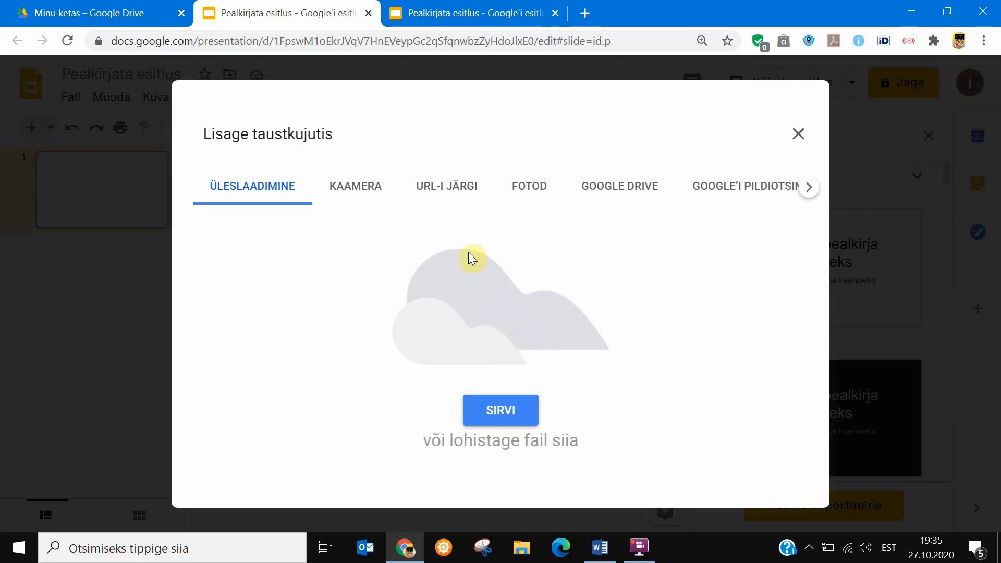
pyautogui.click(737, 193)
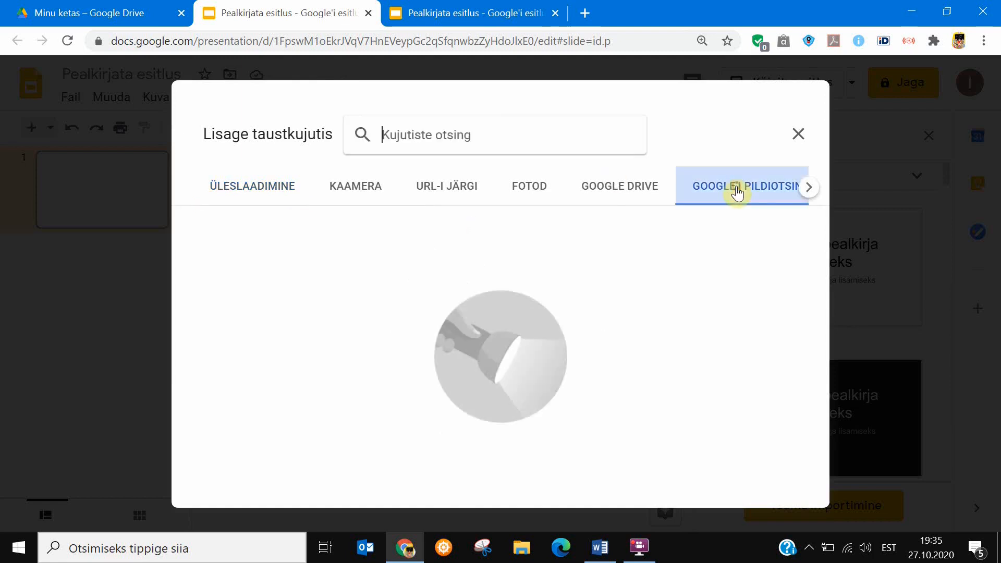
pyautogui.click(444, 142)
pyautogui.write('halloween')
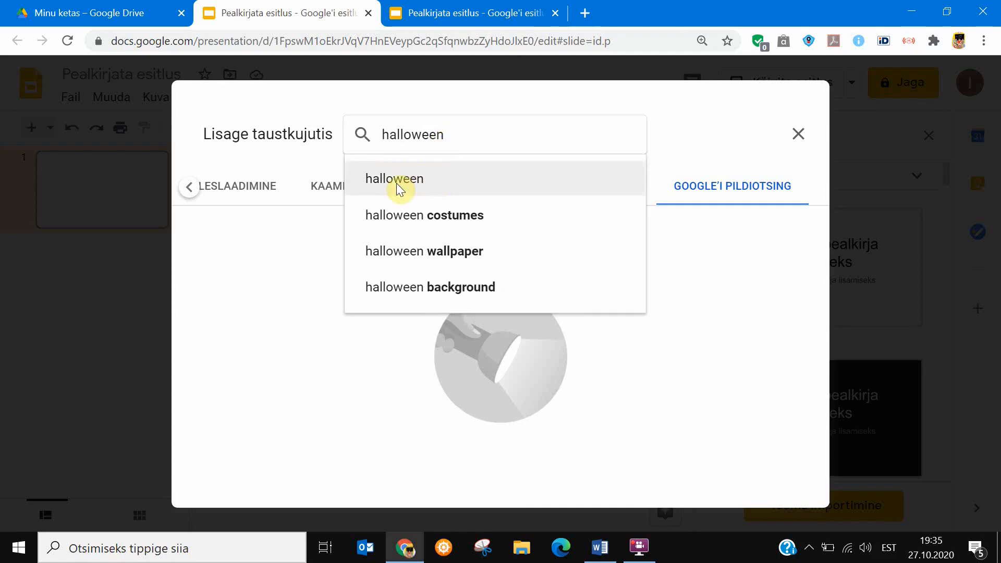
pyautogui.click(396, 182)
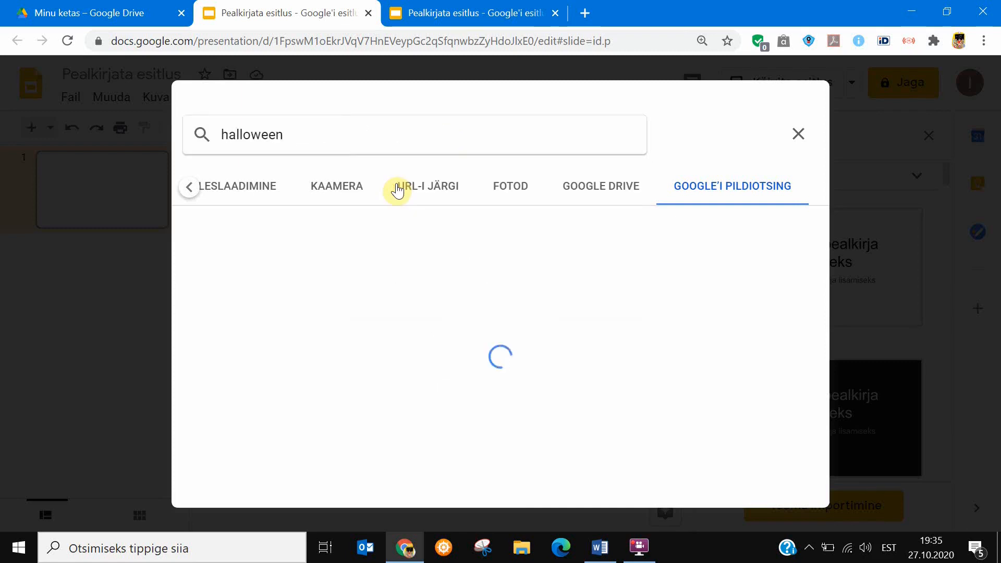
pyautogui.click(307, 270)
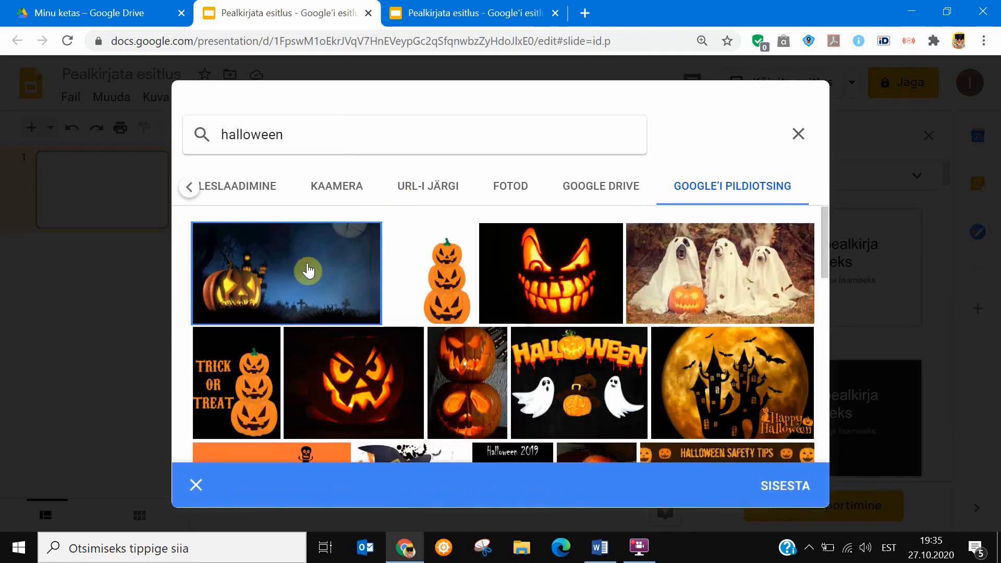
pyautogui.click(785, 487)
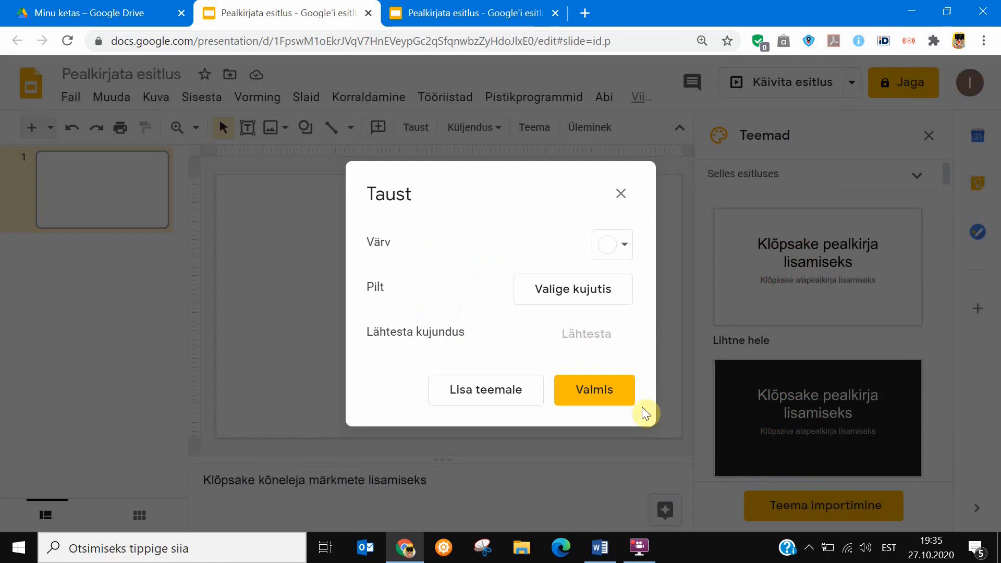
pyautogui.click(590, 389)
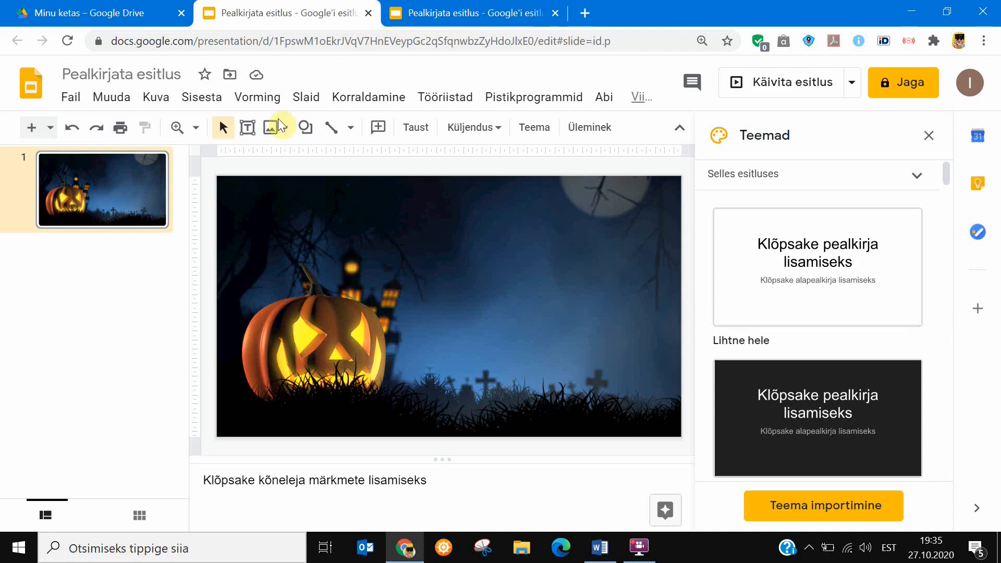
# Draw a large rectangle shape beside the pumpkin, covering most of the slide's night sky.
pyautogui.click(248, 134)
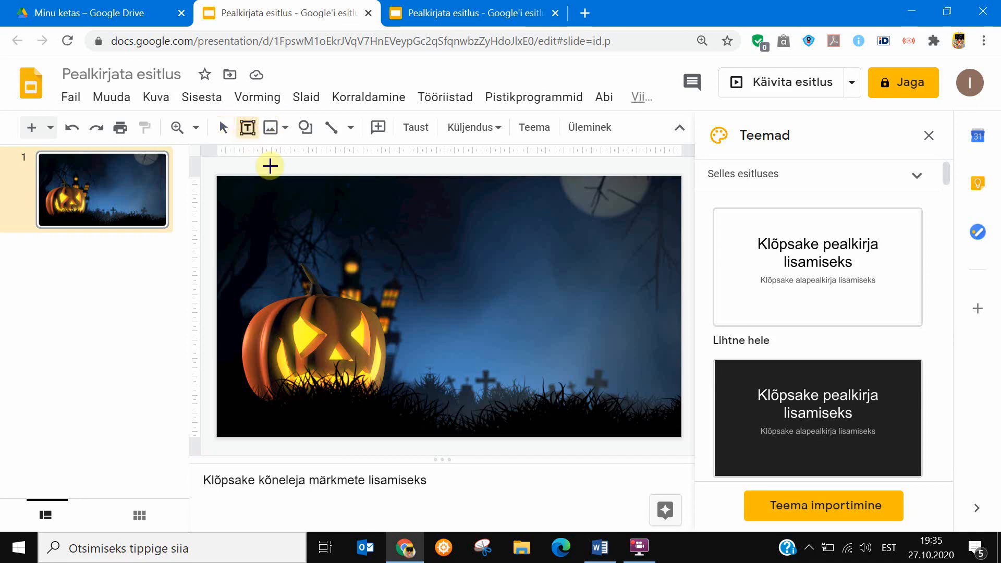
pyautogui.moveTo(269, 198); pyautogui.dragTo(658, 399)
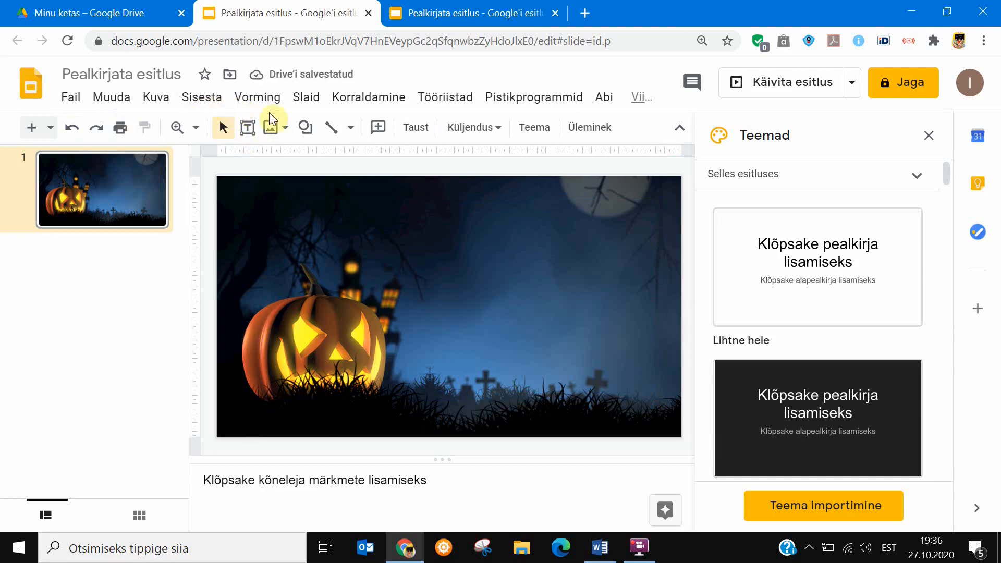
pyautogui.click(305, 128)
pyautogui.moveTo(340, 158)
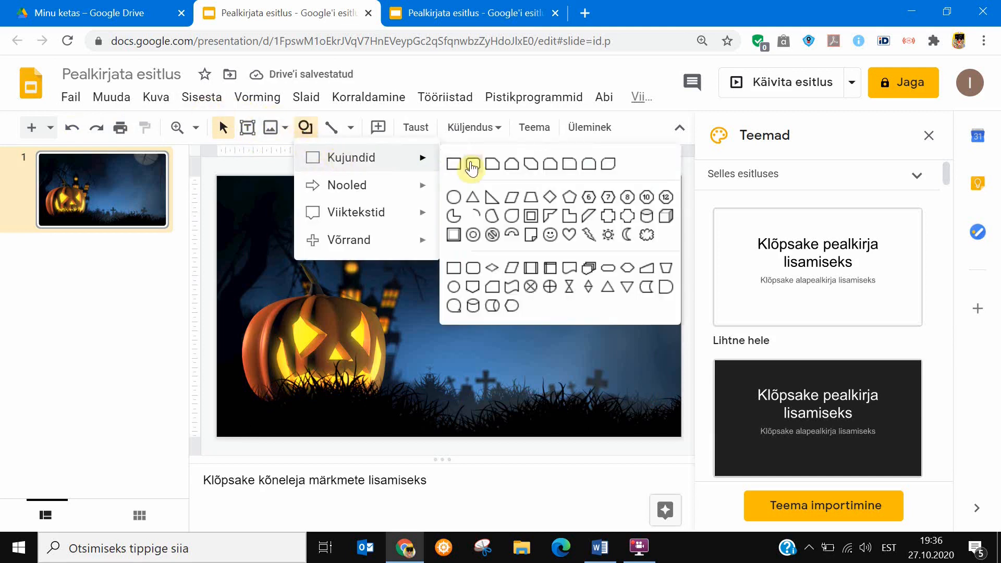
pyautogui.click(454, 166)
pyautogui.moveTo(392, 215)
pyautogui.mouseDown()
pyautogui.moveTo(547, 400)
pyautogui.moveTo(664, 397)
pyautogui.mouseUp()
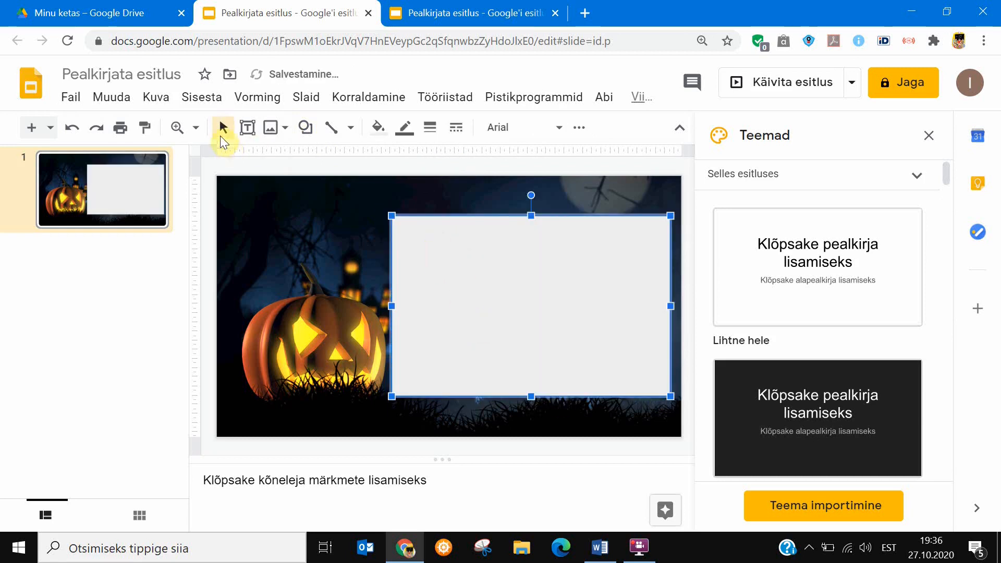
# Add a text box inside the rectangle and paste the "Watch the video. Pay close attention..." paragraph from halloweeni tekst.docx in Word.
pyautogui.click(252, 127)
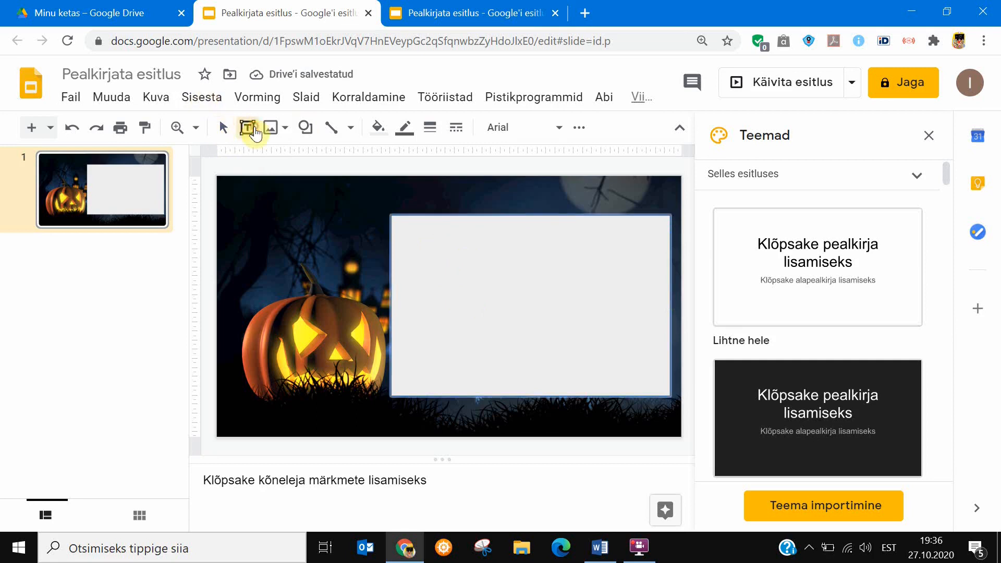
pyautogui.moveTo(401, 223); pyautogui.dragTo(663, 389)
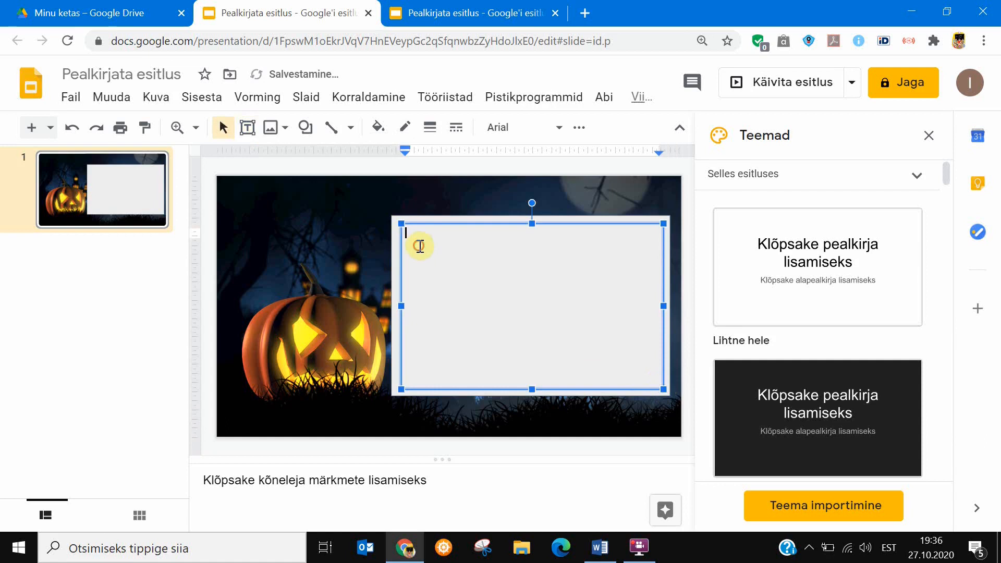
pyautogui.click(598, 551)
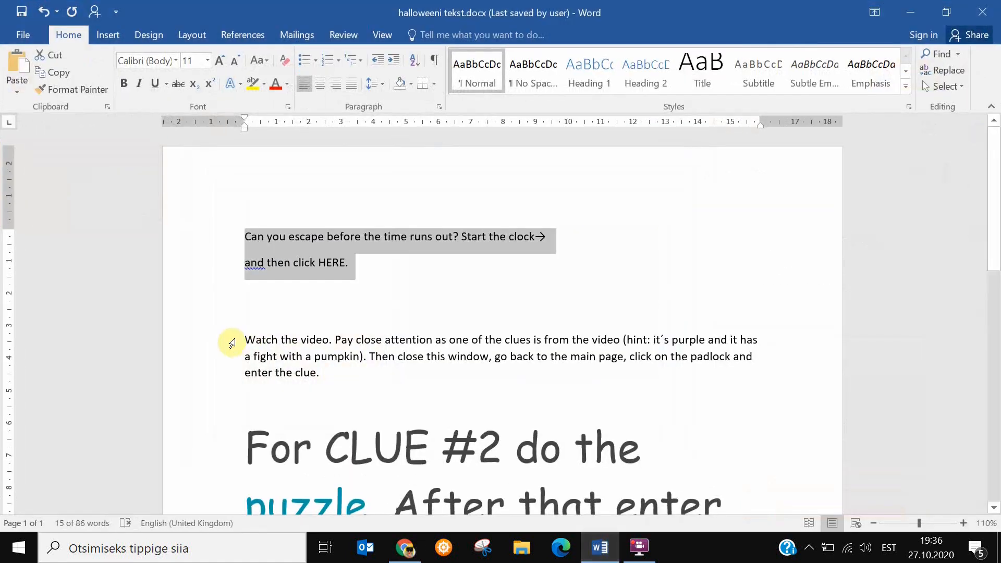
pyautogui.moveTo(245, 339); pyautogui.dragTo(339, 373)
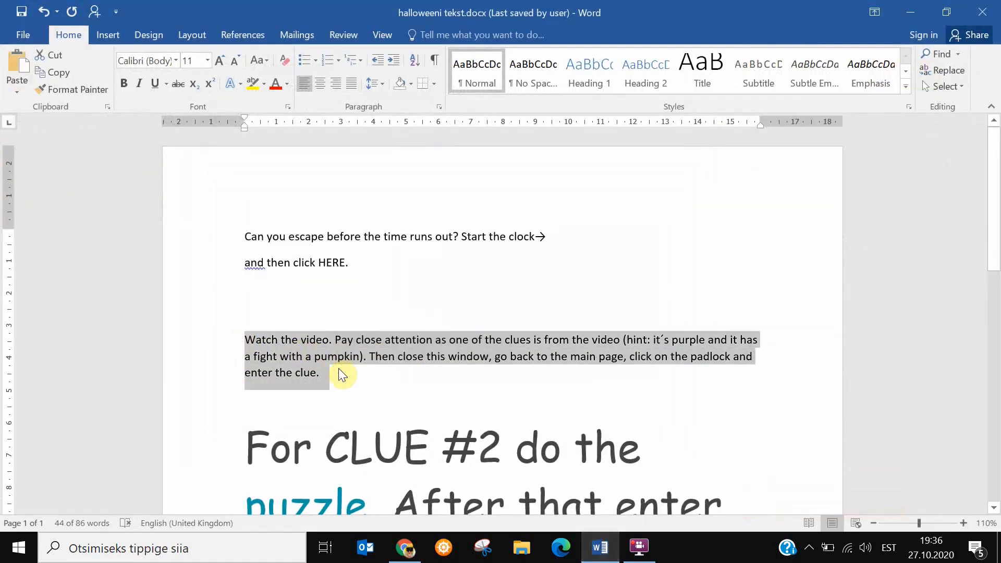
pyautogui.hotkey('ctrl', 'c')
pyautogui.hotkey('alt', 'Tab')
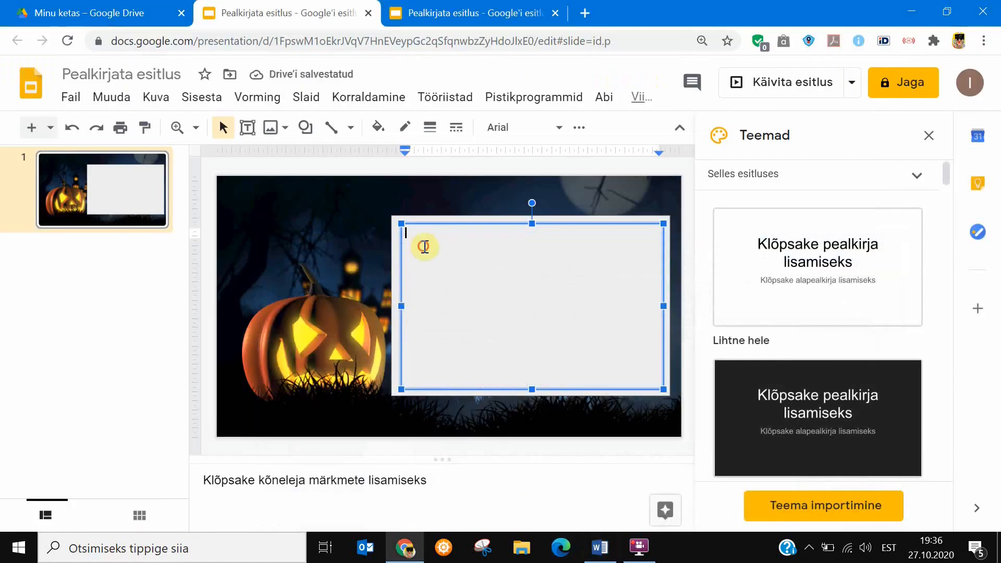
pyautogui.hotkey('ctrl', 'v')
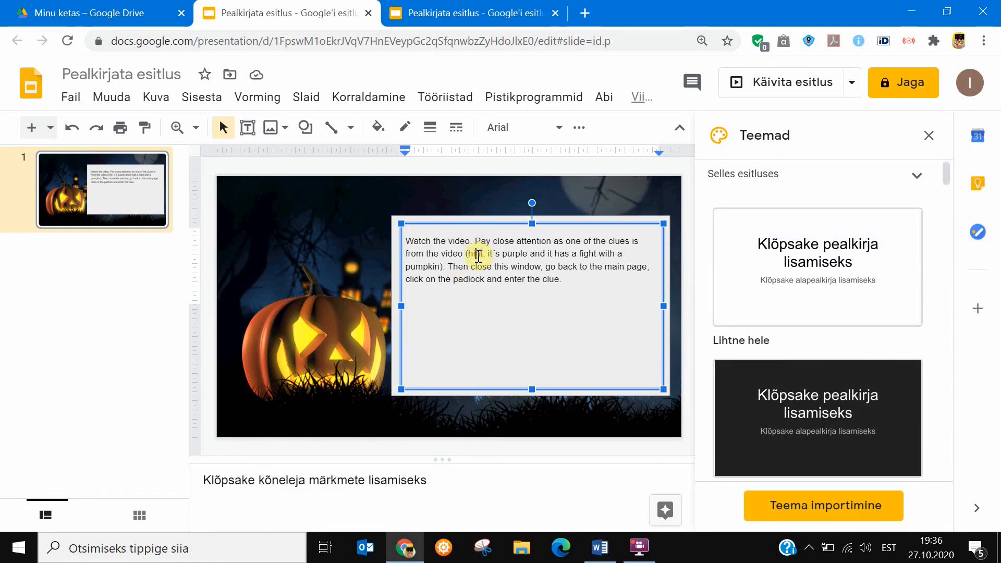
# Try the Caveat font on the whole "Watch the video..." paragraph and return it to Arial.
pyautogui.hotkey('ctrl', 'a')
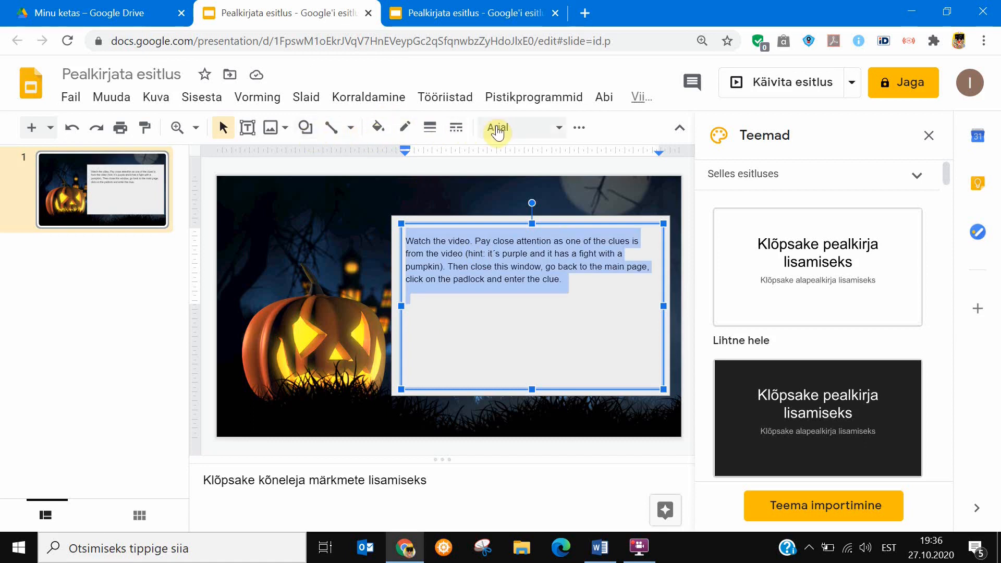
pyautogui.click(554, 129)
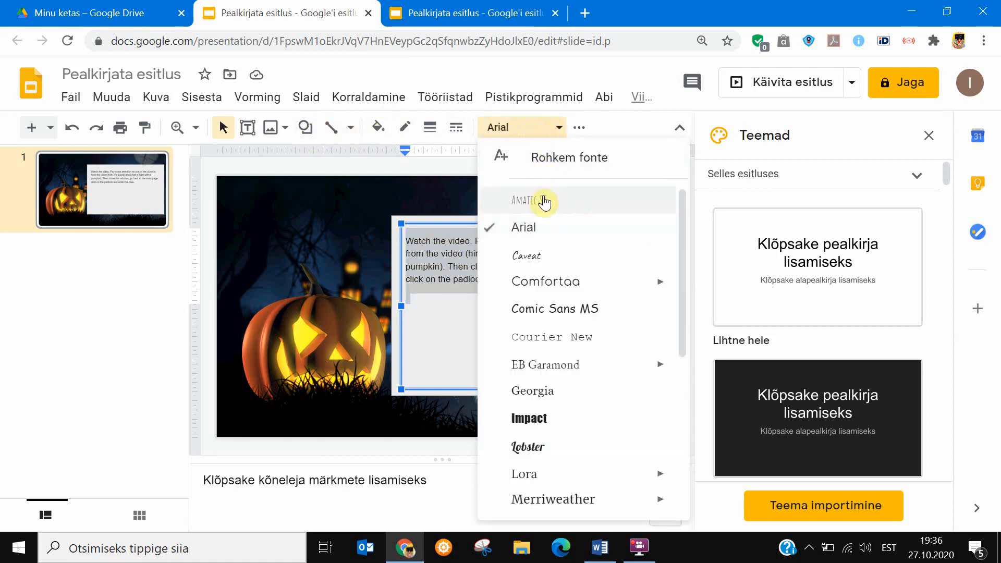
pyautogui.click(537, 261)
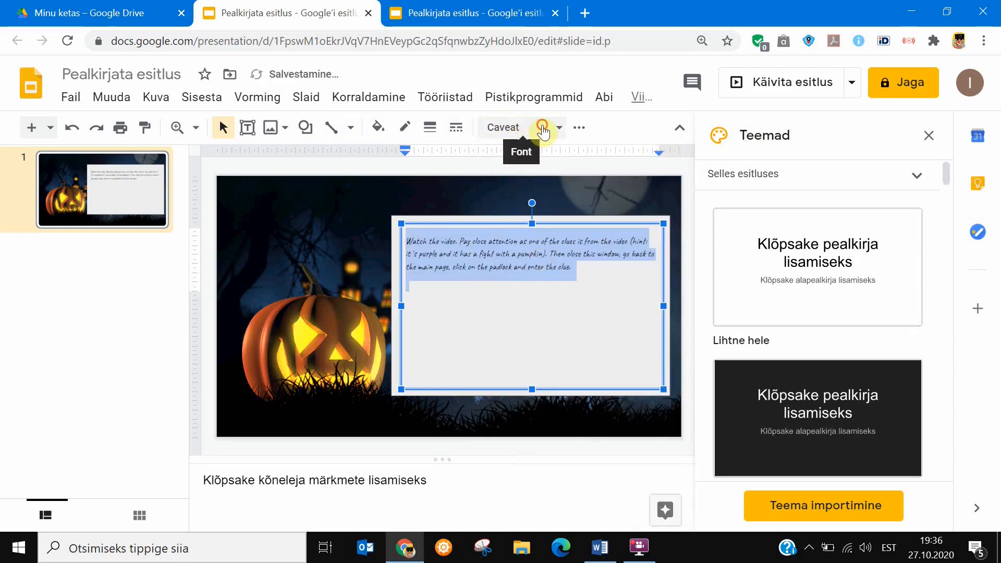
pyautogui.click(542, 127)
pyautogui.click(528, 298)
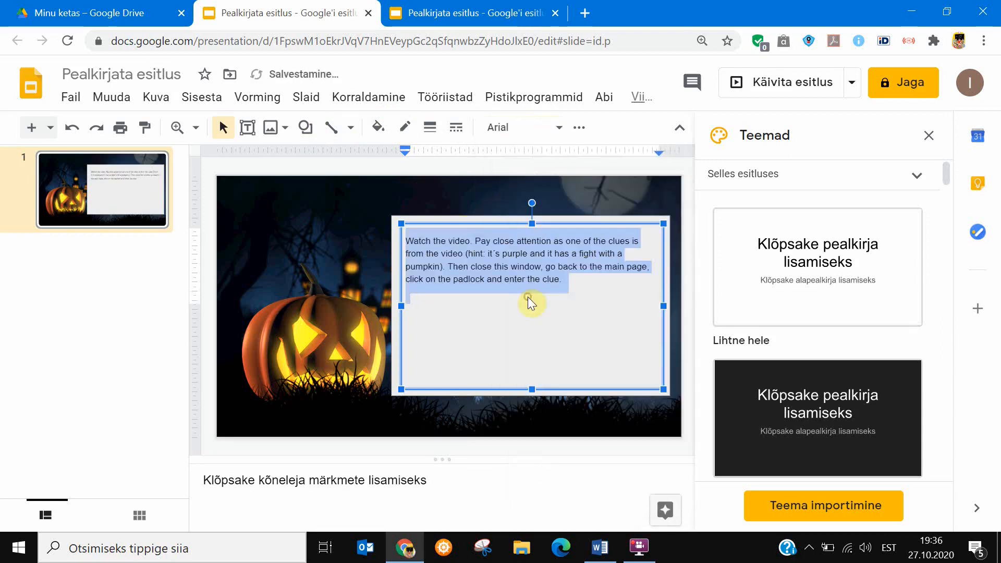
pyautogui.click(492, 316)
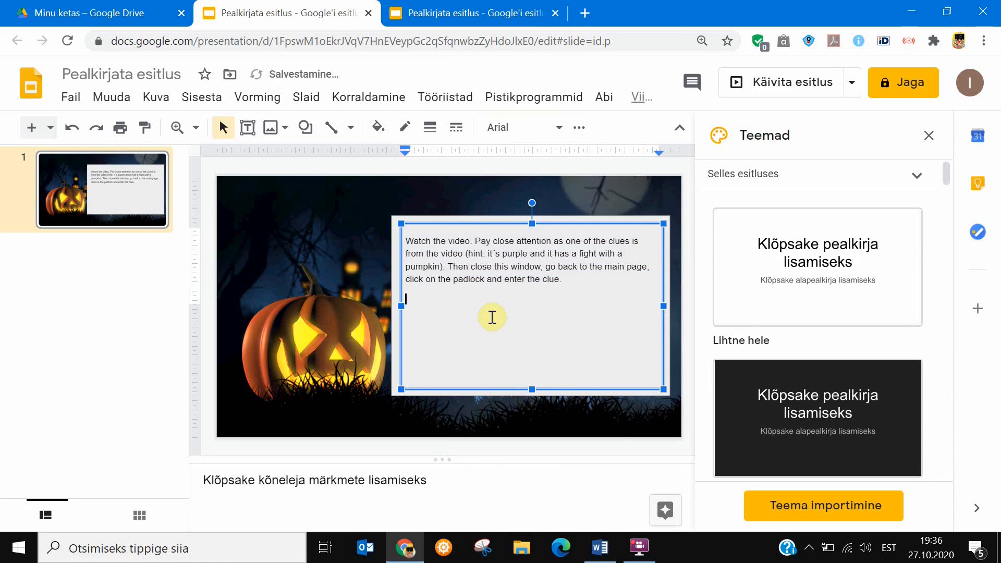
pyautogui.click(212, 99)
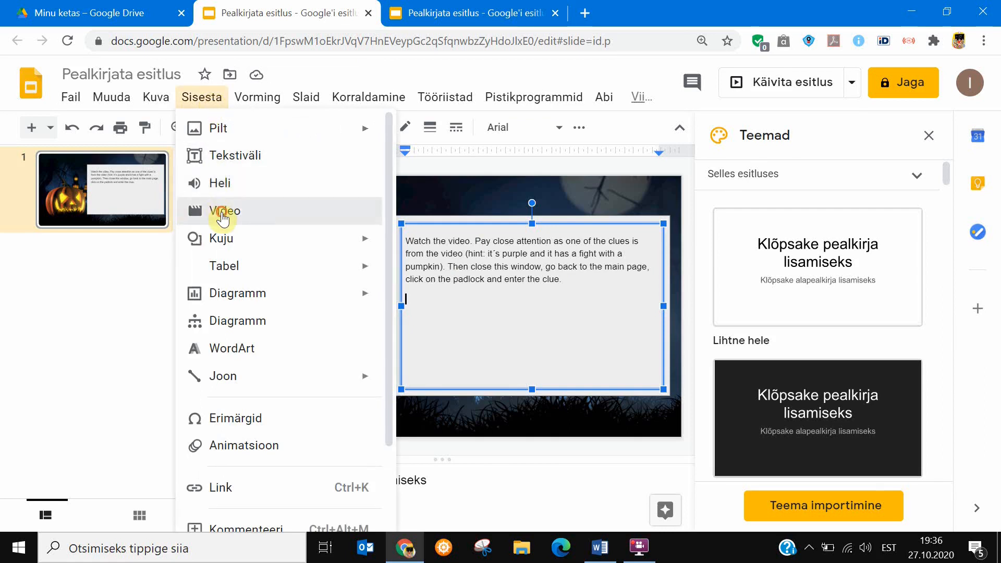
pyautogui.click(351, 213)
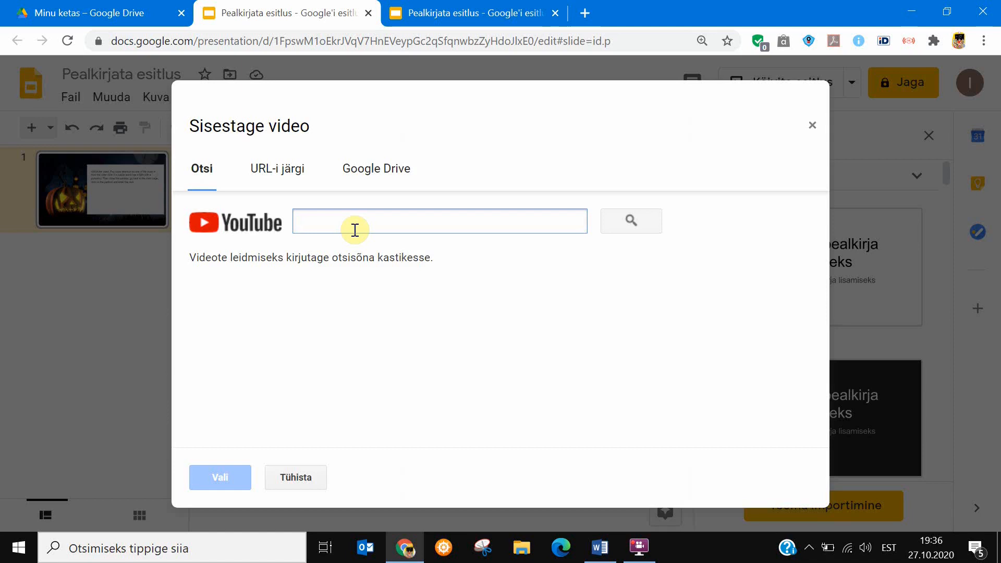
pyautogui.hotkey('ctrl', 'v')
pyautogui.hotkey('ctrl', 'a')
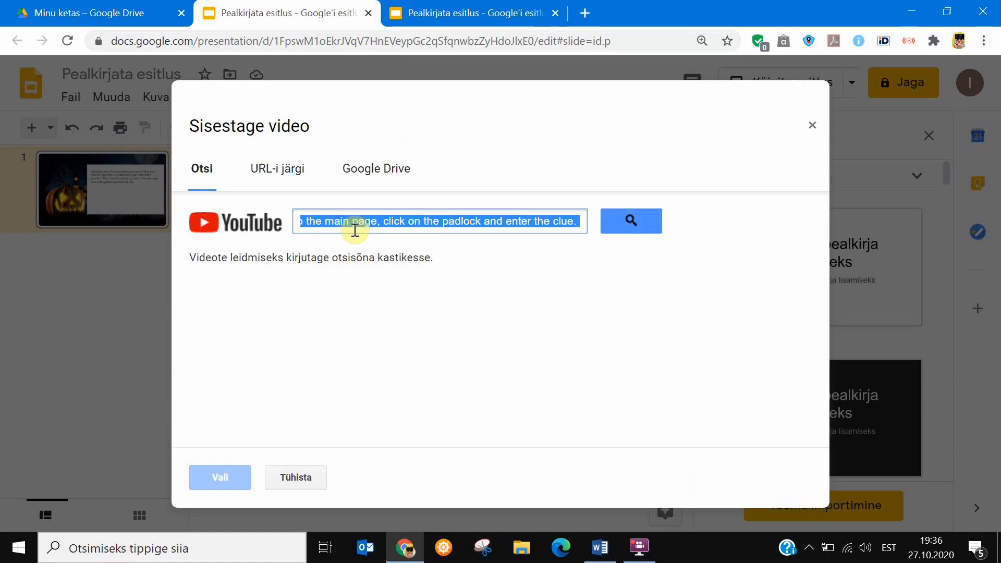
pyautogui.press('BackSpace')
pyautogui.click(297, 478)
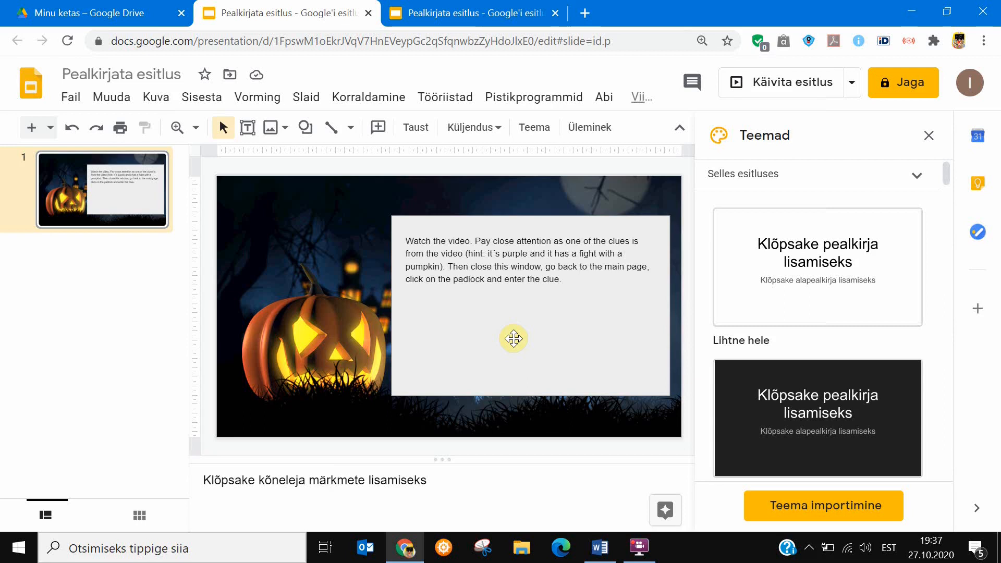
# Find the newest untitled presentation among the recent files in Google Drive and rename it "video".
pyautogui.click(111, 12)
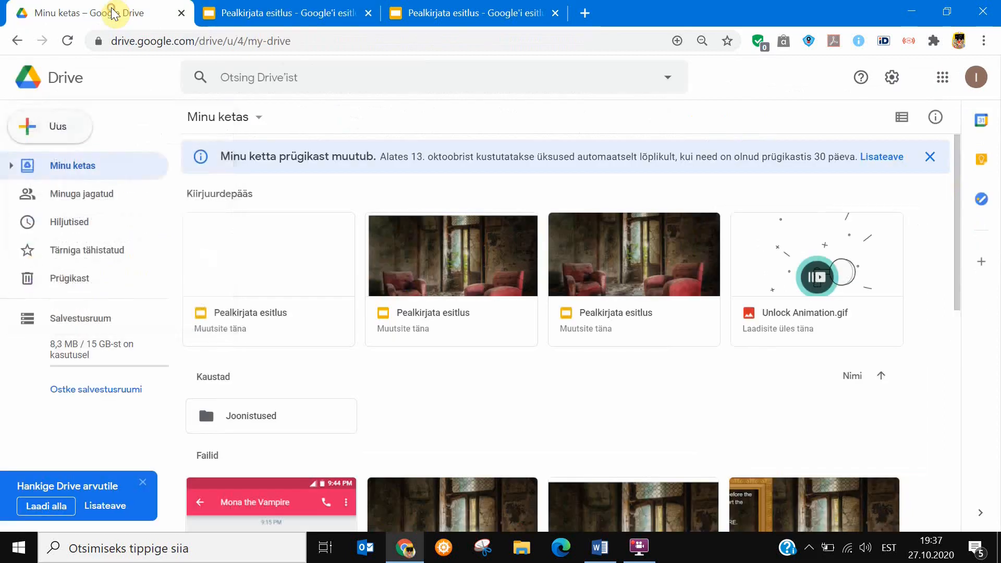
pyautogui.click(271, 13)
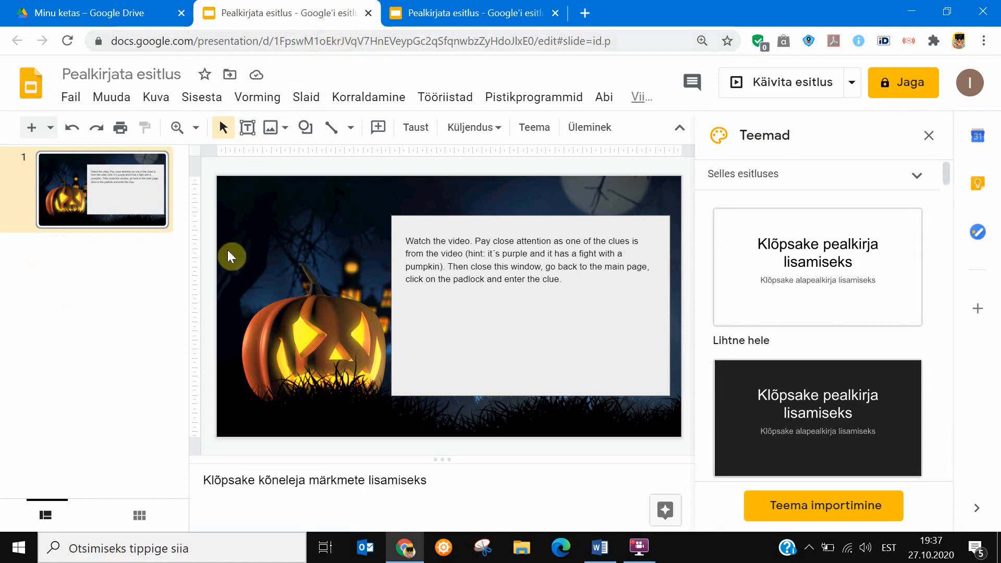
pyautogui.click(99, 13)
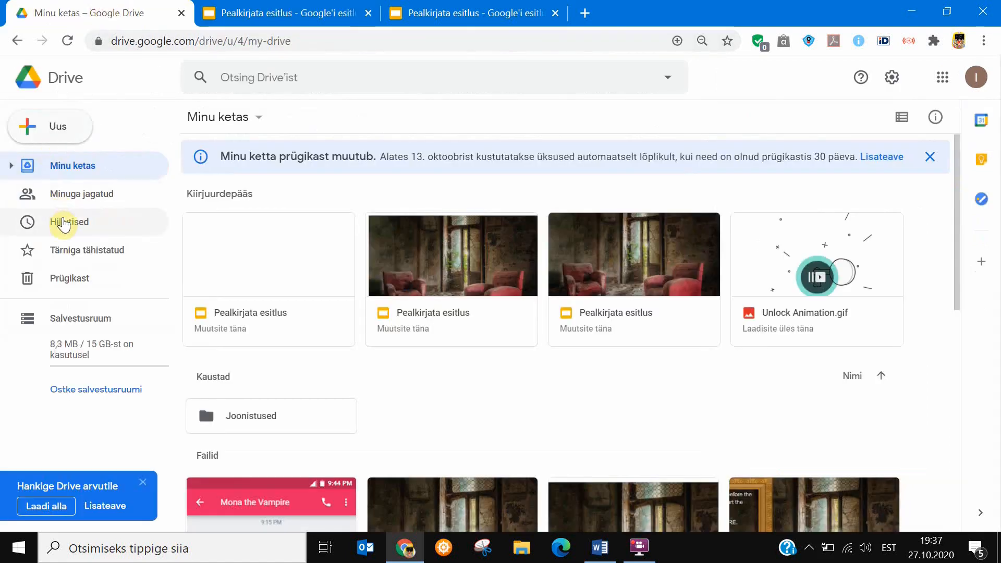
pyautogui.click(64, 220)
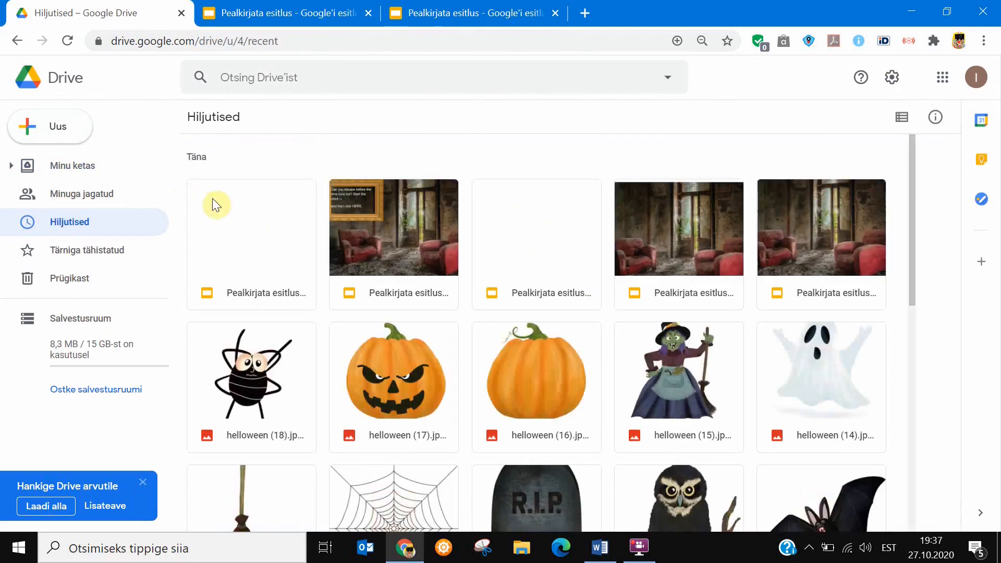
pyautogui.rightClick(253, 242)
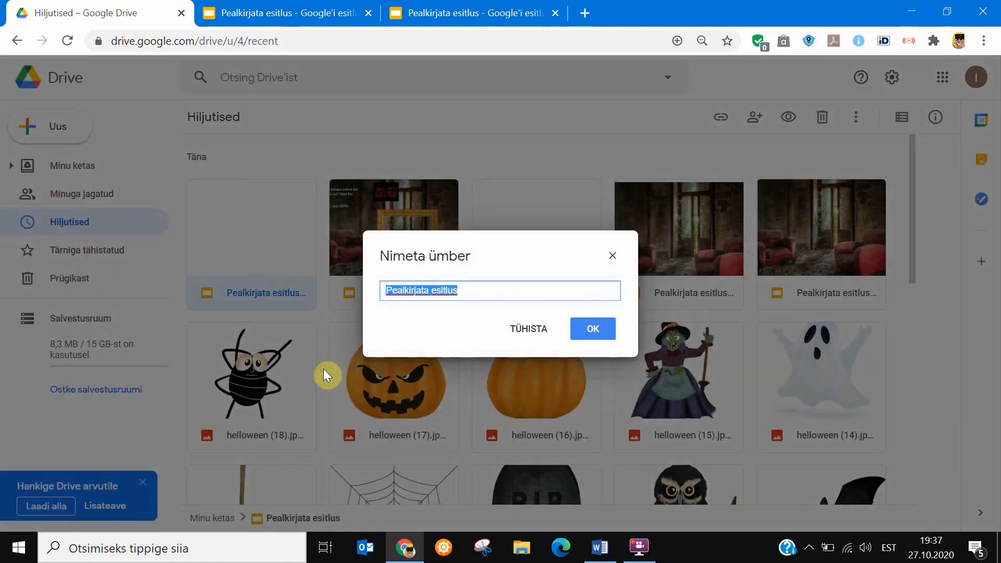
pyautogui.write('S')
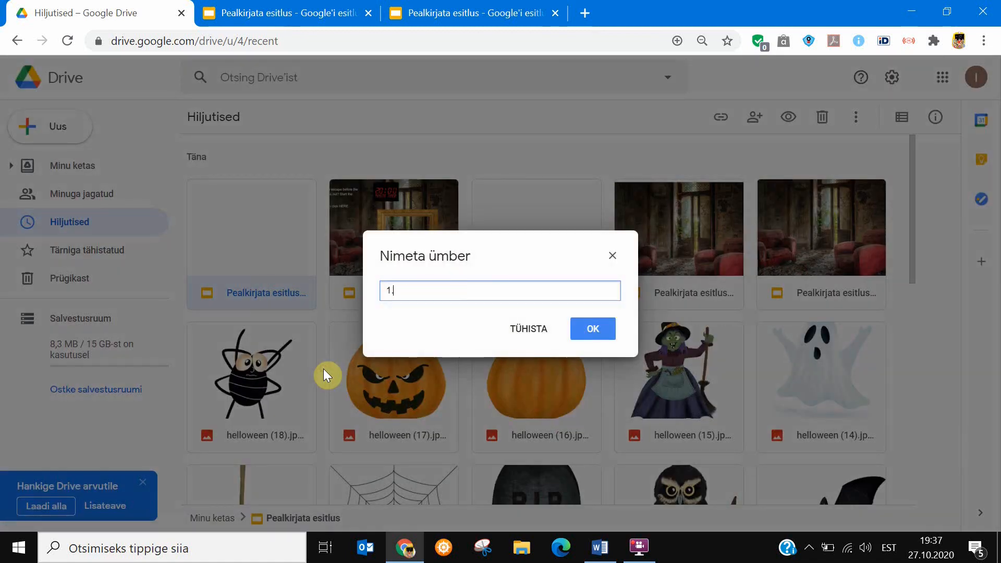
pyautogui.press('BackSpace')
pyautogui.write('video')
pyautogui.click(584, 338)
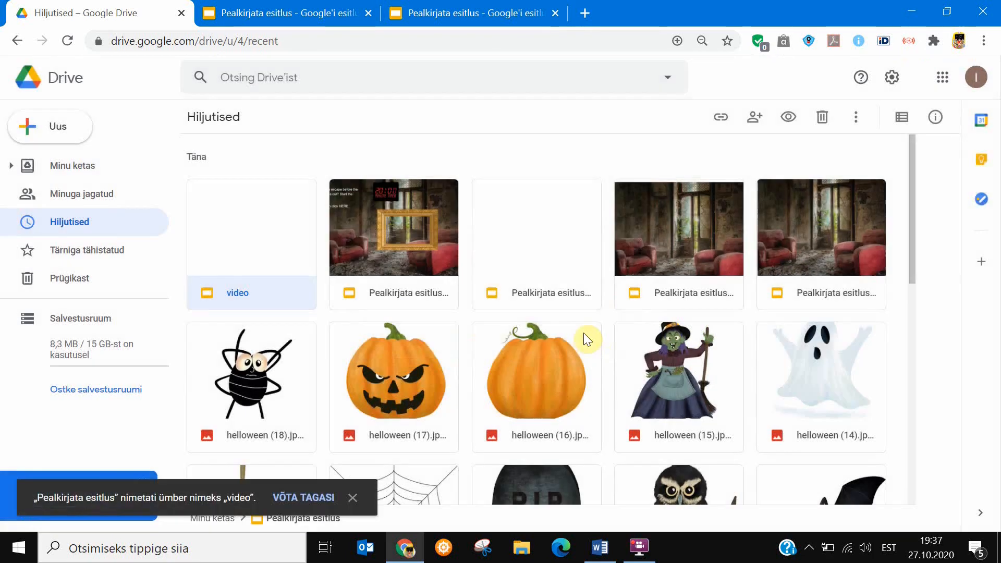
# Share the video presentation with anyone who has the link as viewer and copy its link.
pyautogui.rightClick(249, 236)
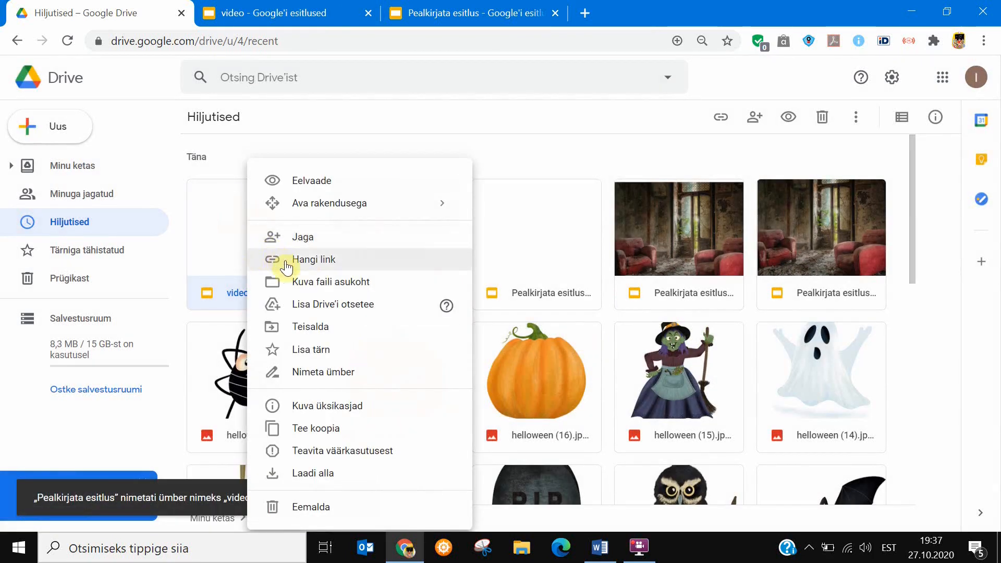
pyautogui.click(322, 263)
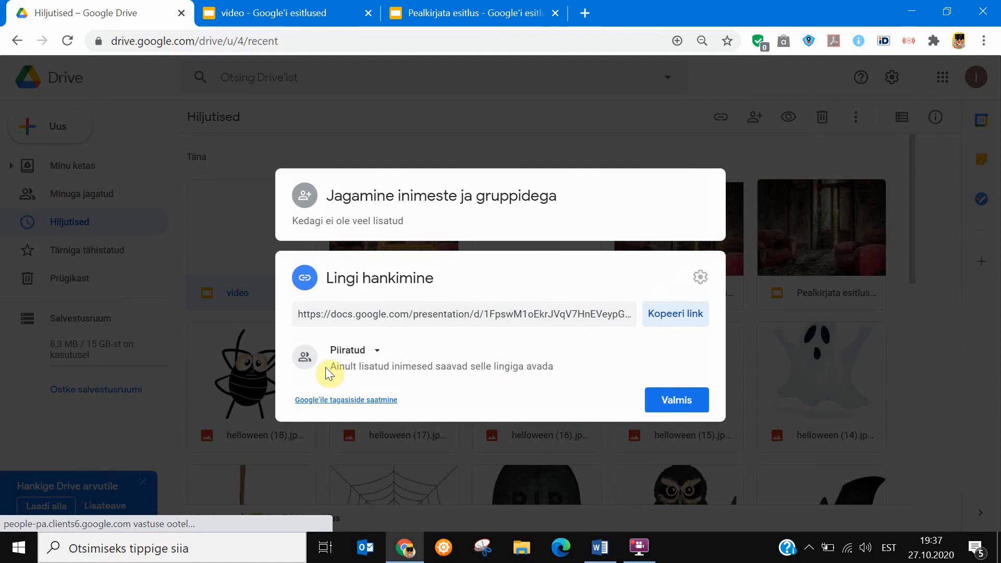
pyautogui.click(369, 352)
pyautogui.click(384, 417)
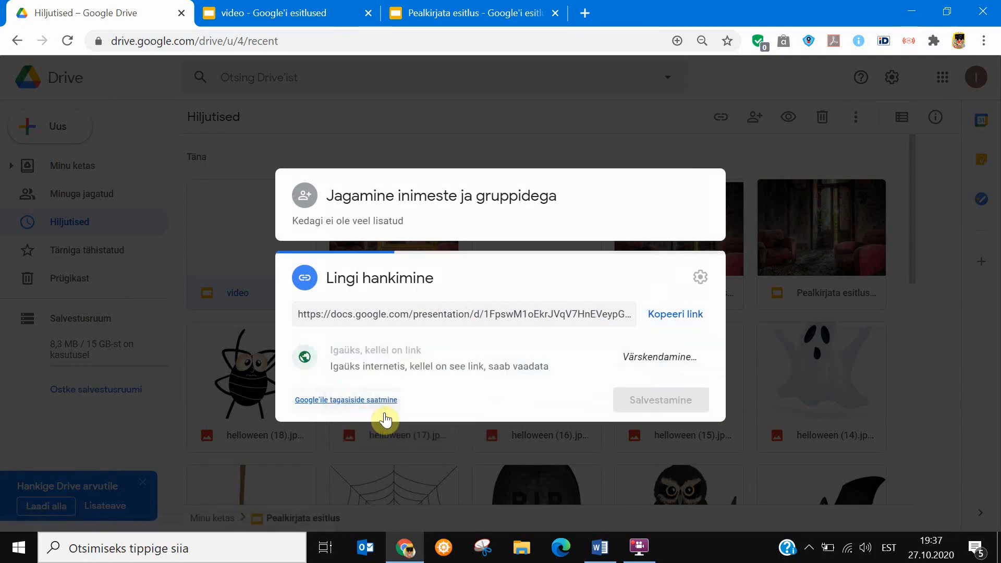
pyautogui.click(676, 320)
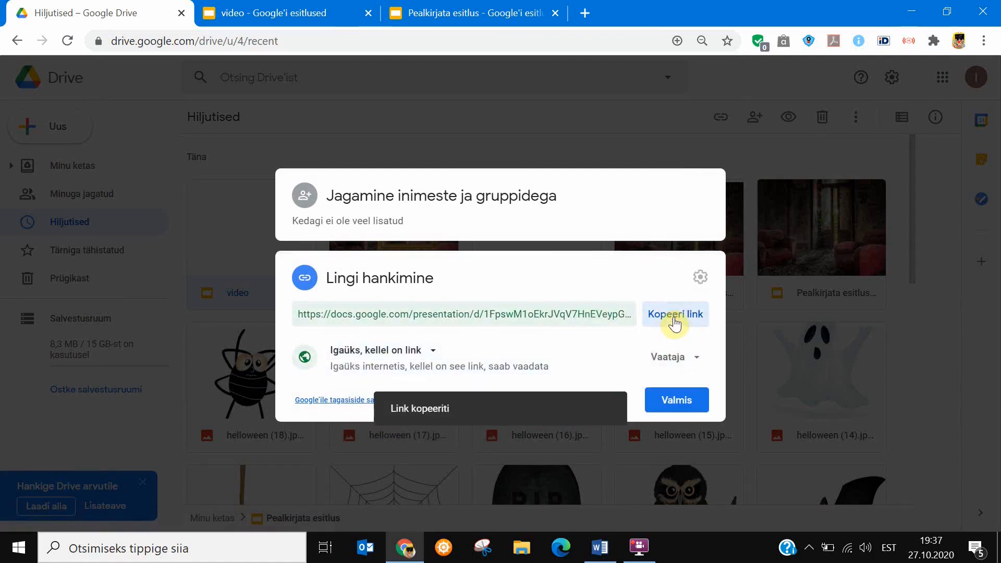
pyautogui.click(686, 410)
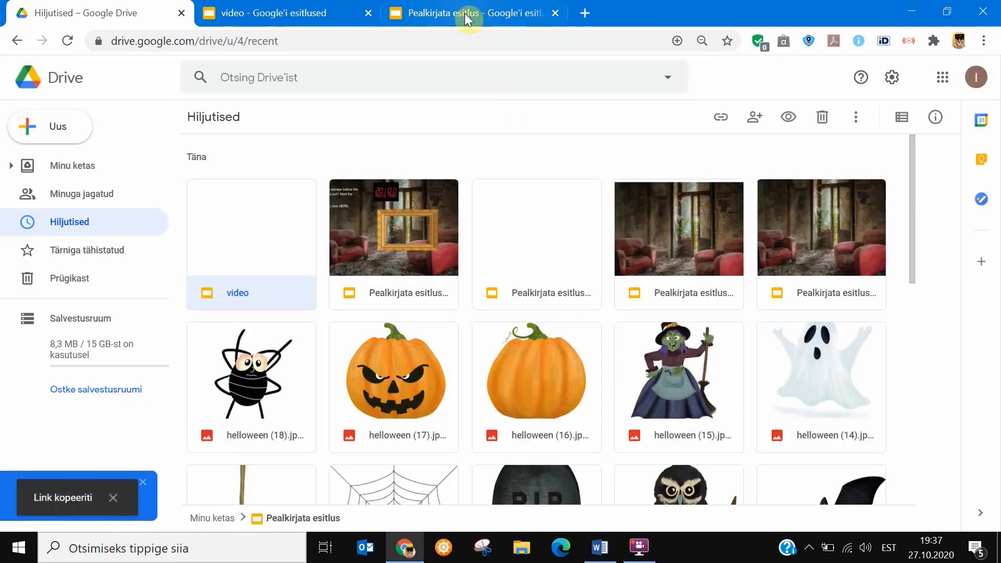
# In the main escape room presentation, start a link on the word HERE and paste the copied video presentation link.
pyautogui.click(311, 17)
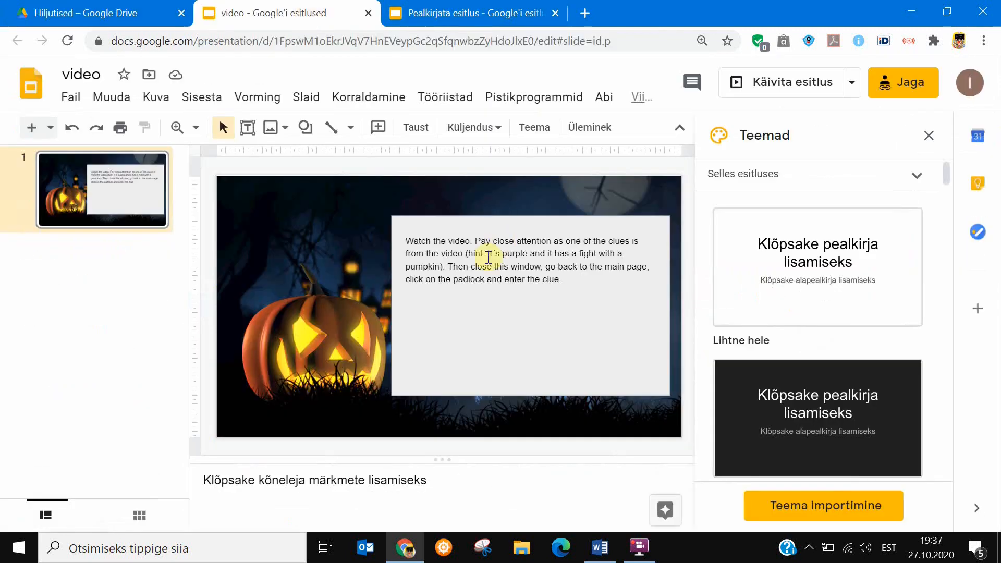
pyautogui.click(457, 13)
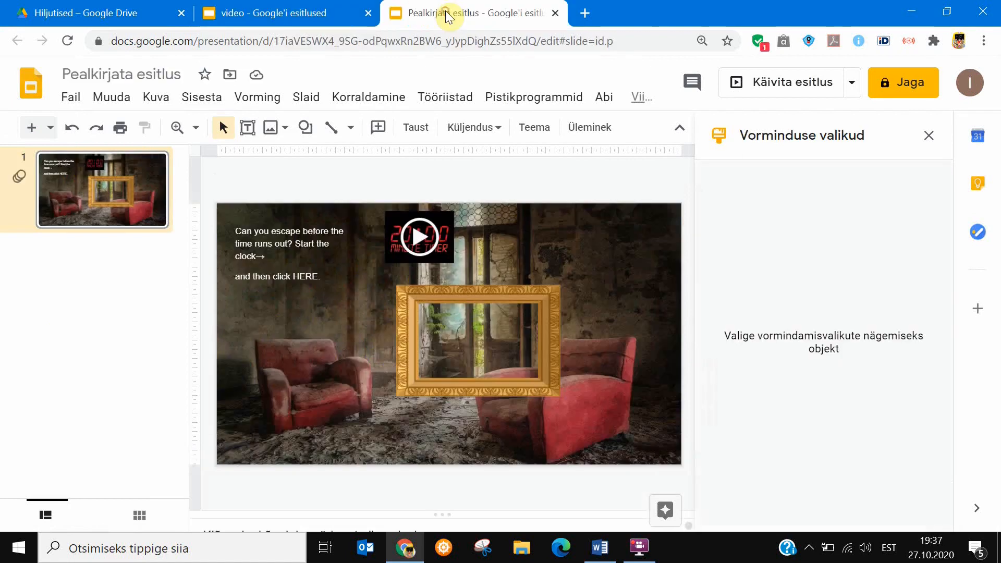
pyautogui.click(307, 278)
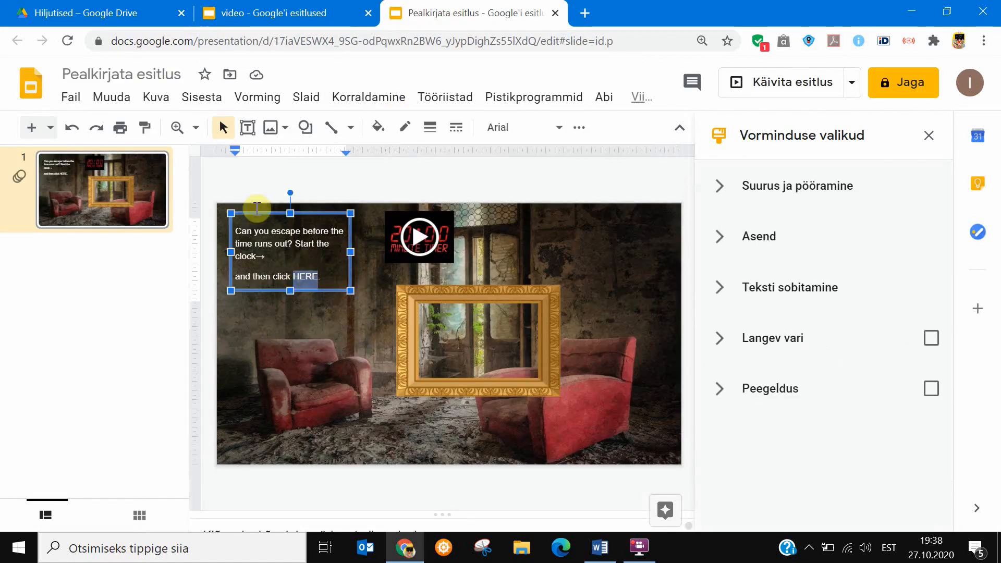
pyautogui.doubleClick(309, 276)
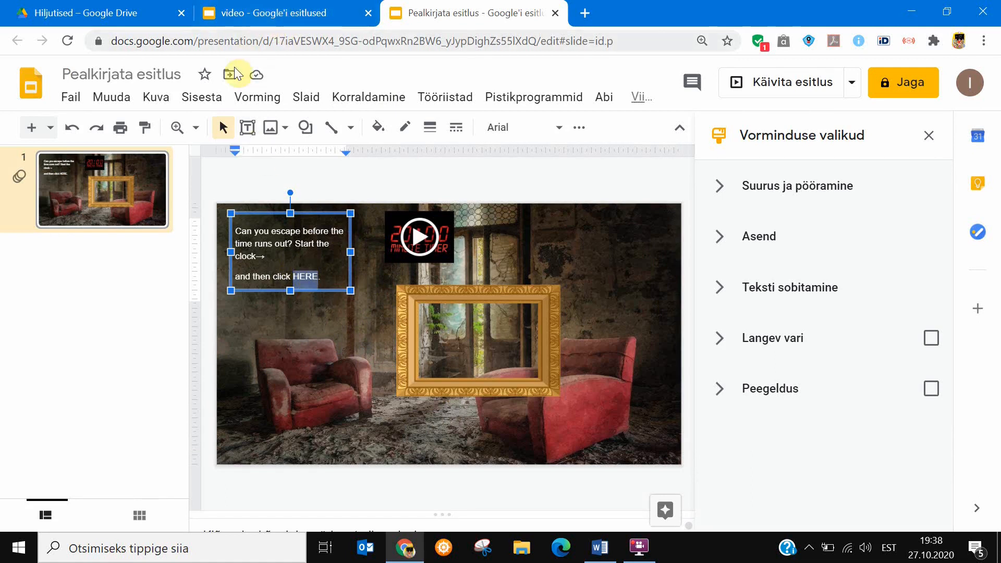
pyautogui.click(197, 99)
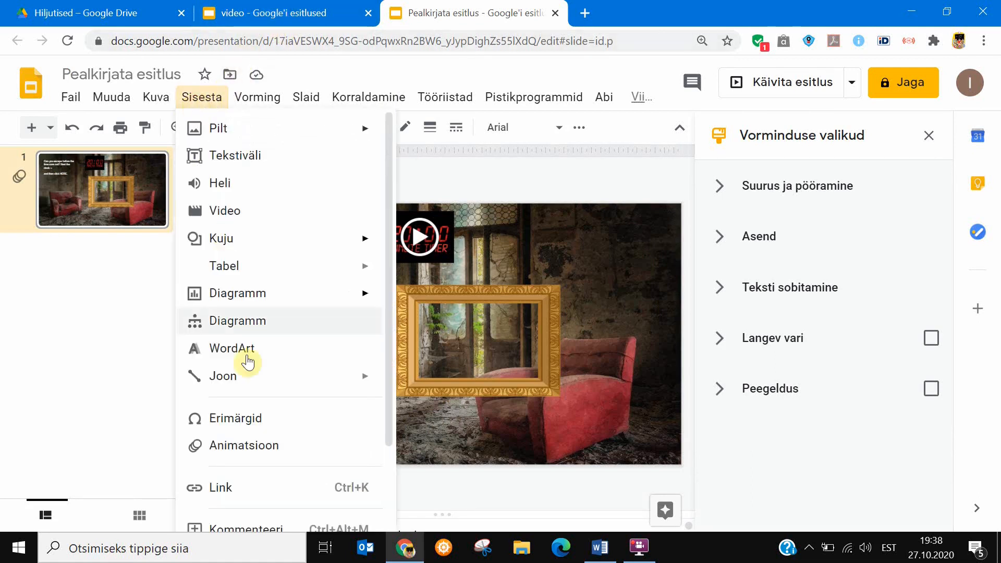
pyautogui.click(226, 492)
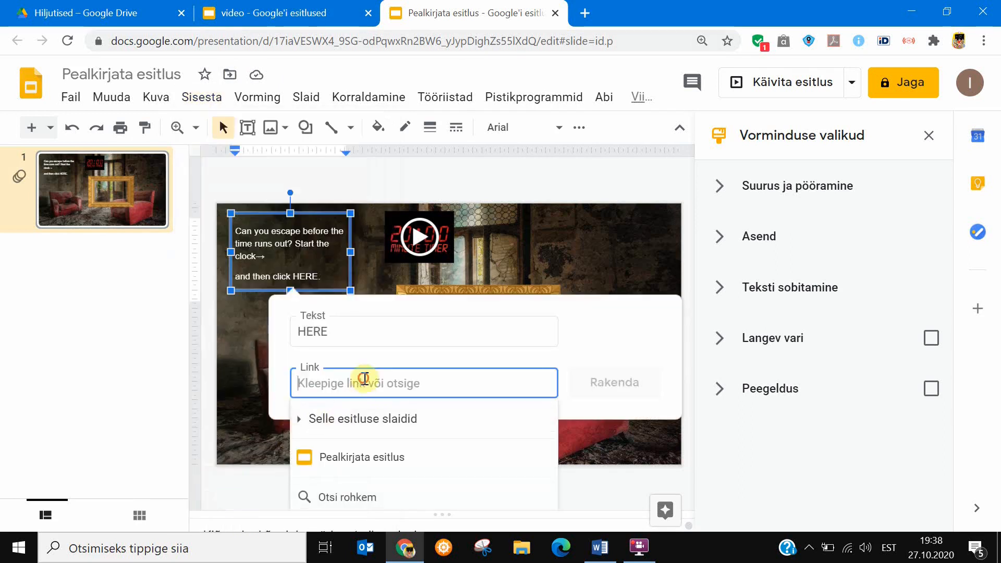
pyautogui.hotkey('ctrl', 'v')
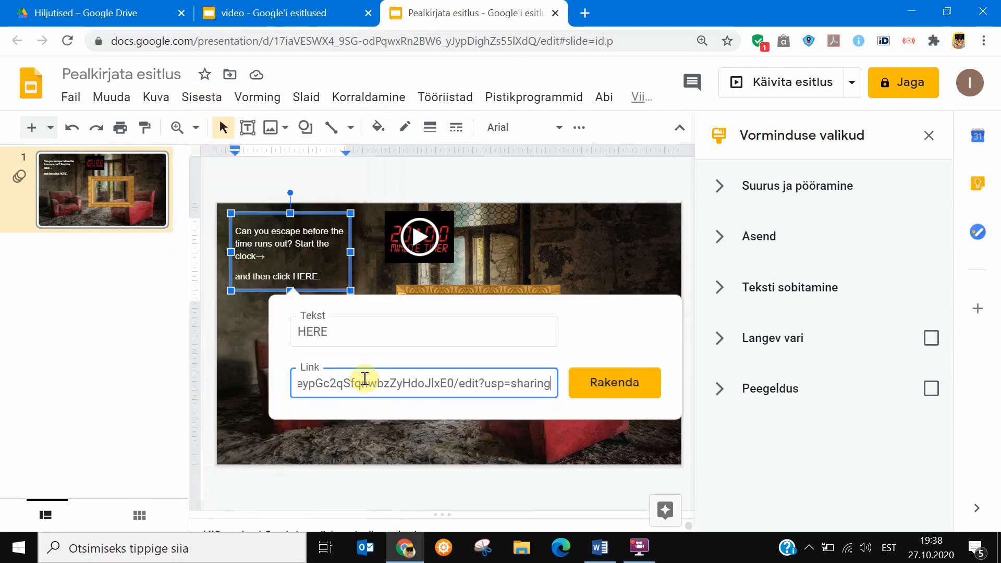
# Make the HERE link open in preview mode by putting "preview" before "?usp=sharing" in its address, and apply it.
pyautogui.click(479, 384)
pyautogui.press('BackSpace')
pyautogui.press('BackSpace')
pyautogui.press('BackSpace')
pyautogui.press('BackSpace')
pyautogui.write('preview')
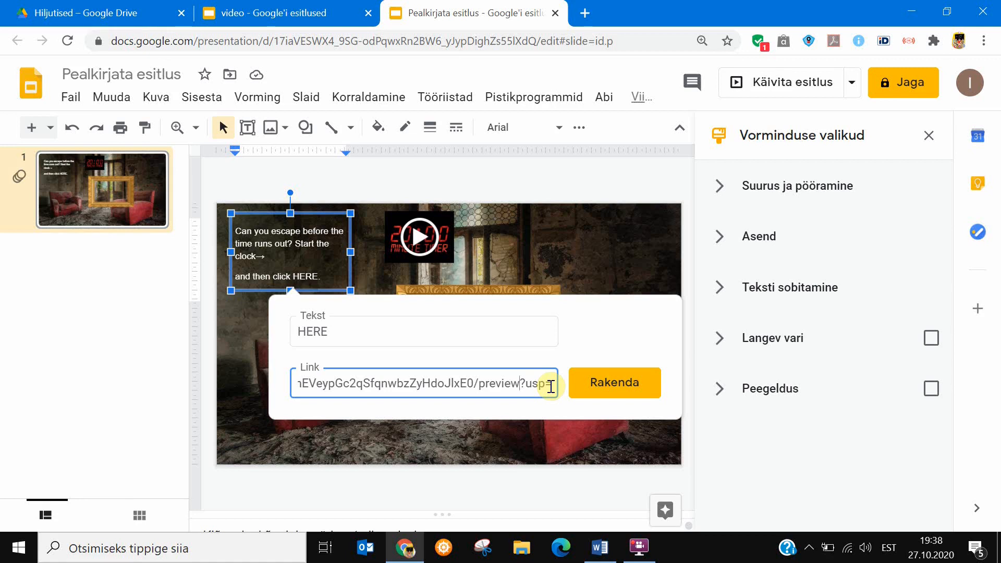
pyautogui.click(611, 390)
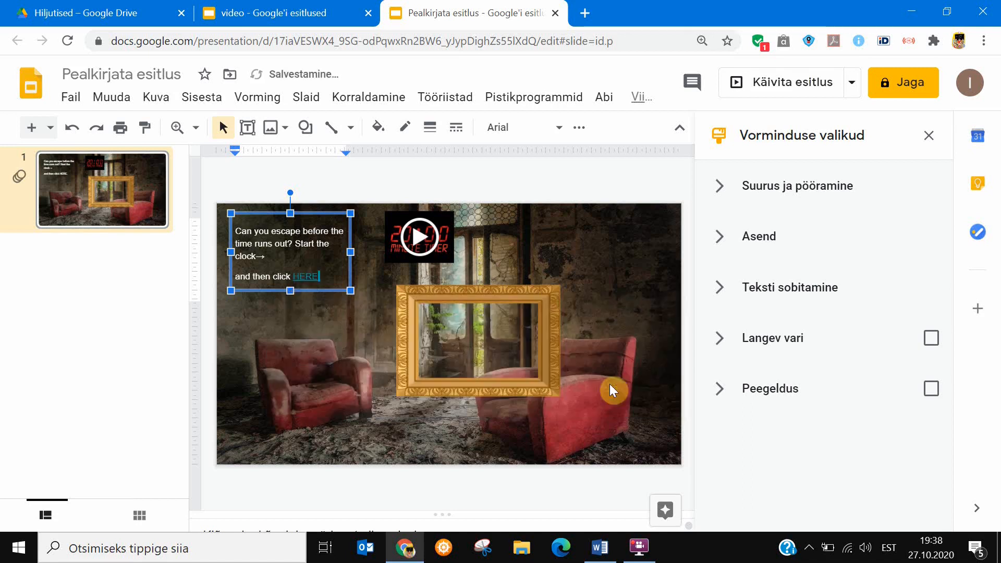
pyautogui.click(344, 340)
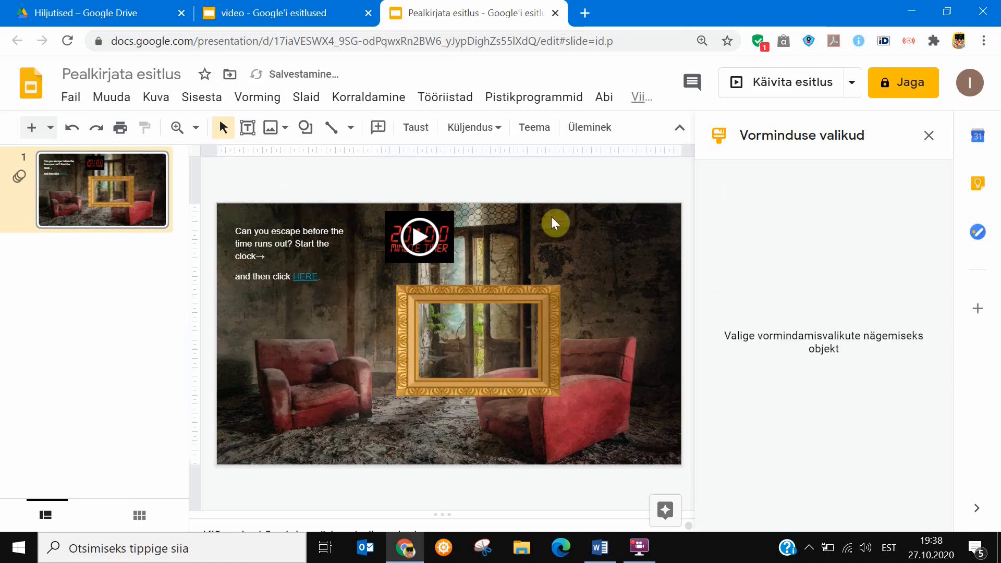
# Close the video presentation, start the main slideshow and open the HERE link to test it.
pyautogui.click(367, 19)
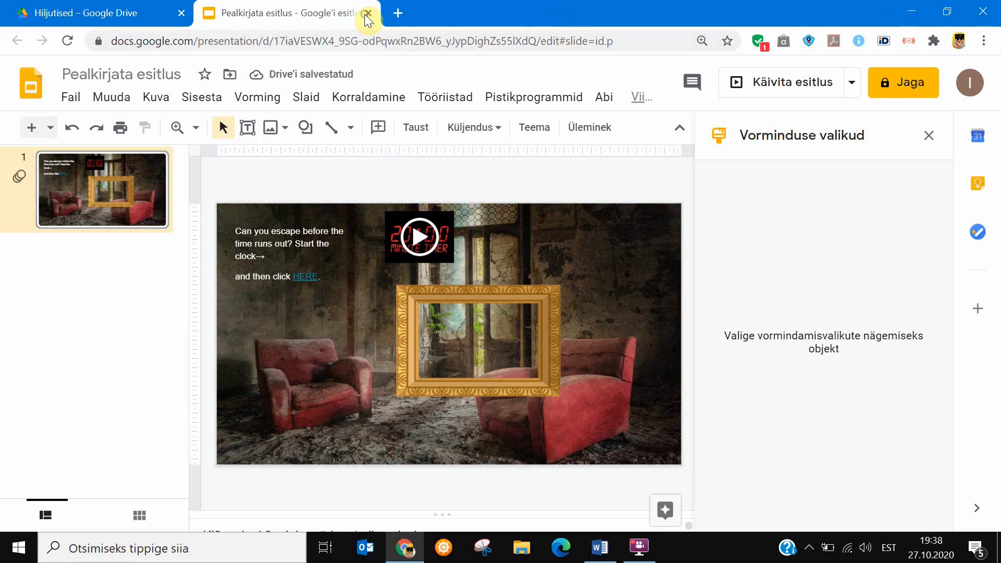
pyautogui.click(758, 86)
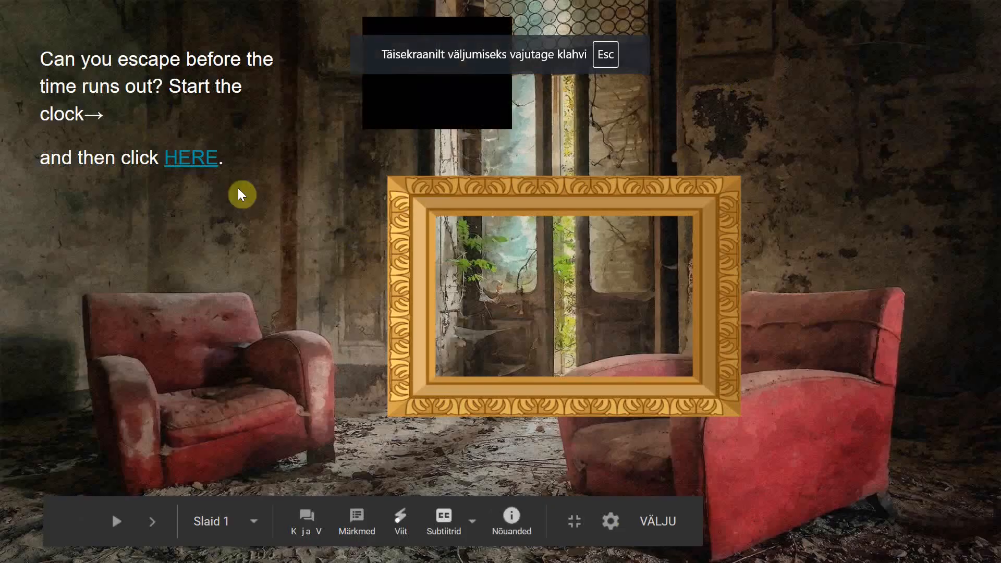
pyautogui.click(192, 165)
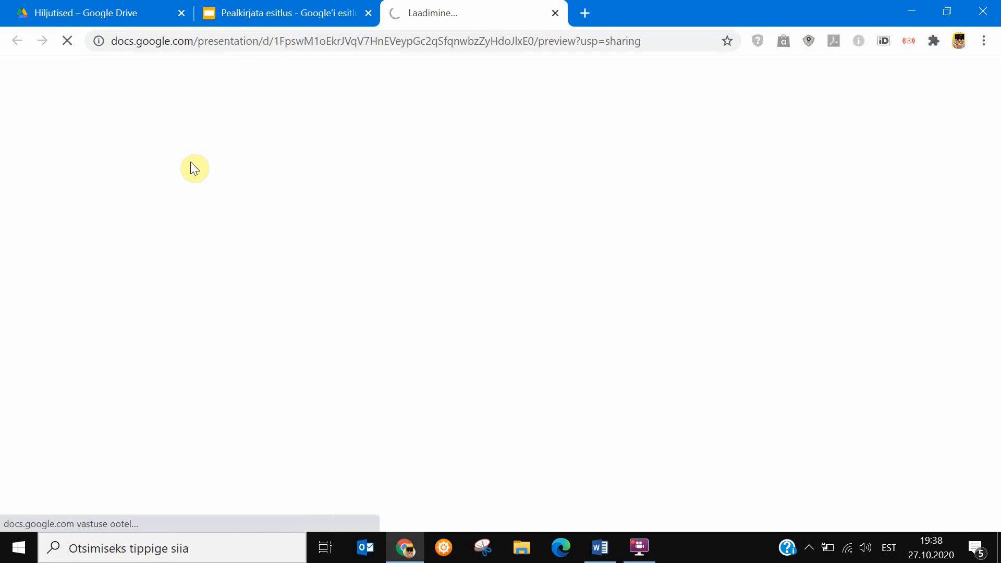
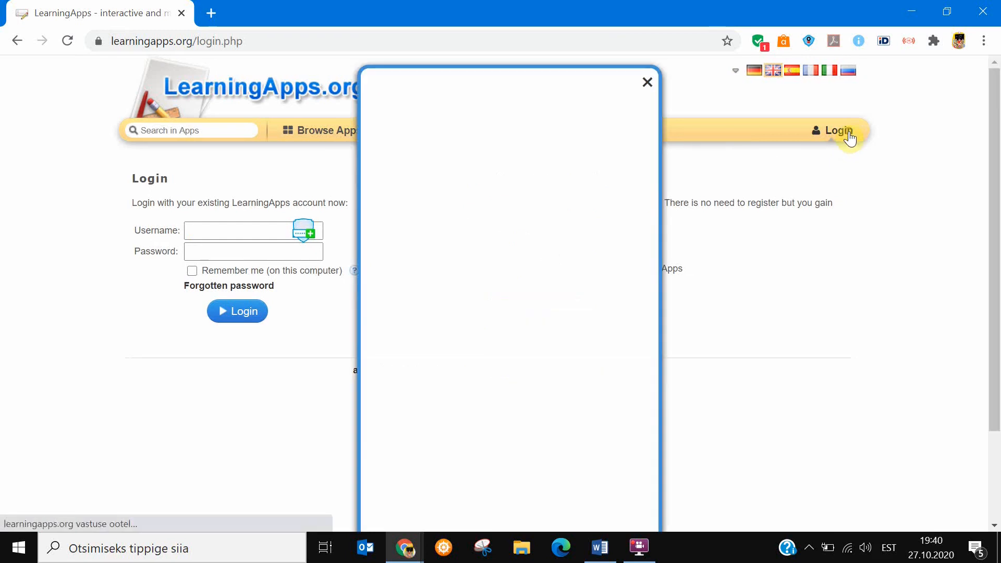
# Log in to LearningApps with the account's e-mail and password.
pyautogui.click(471, 341)
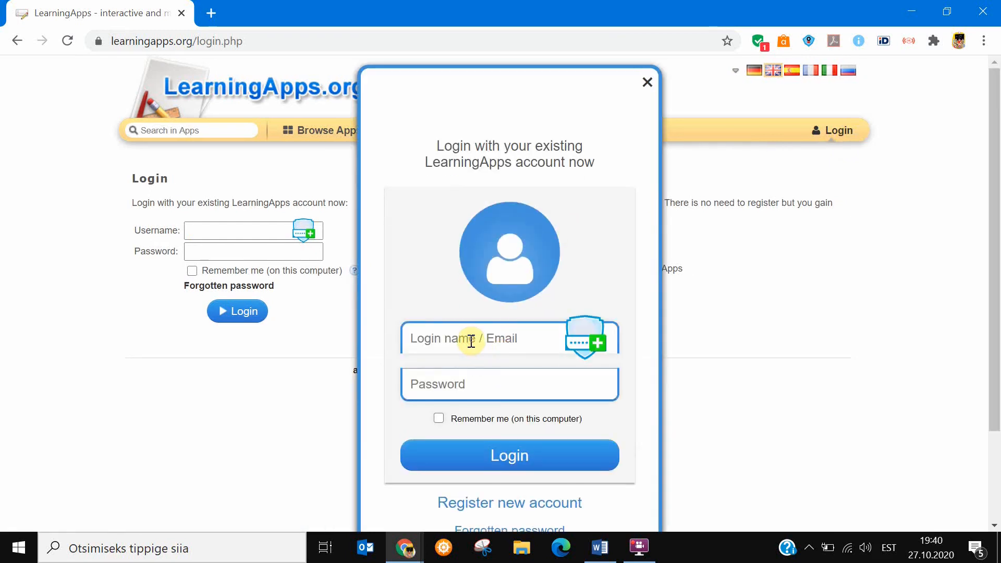
pyautogui.press('Tab')
pyautogui.write('k')
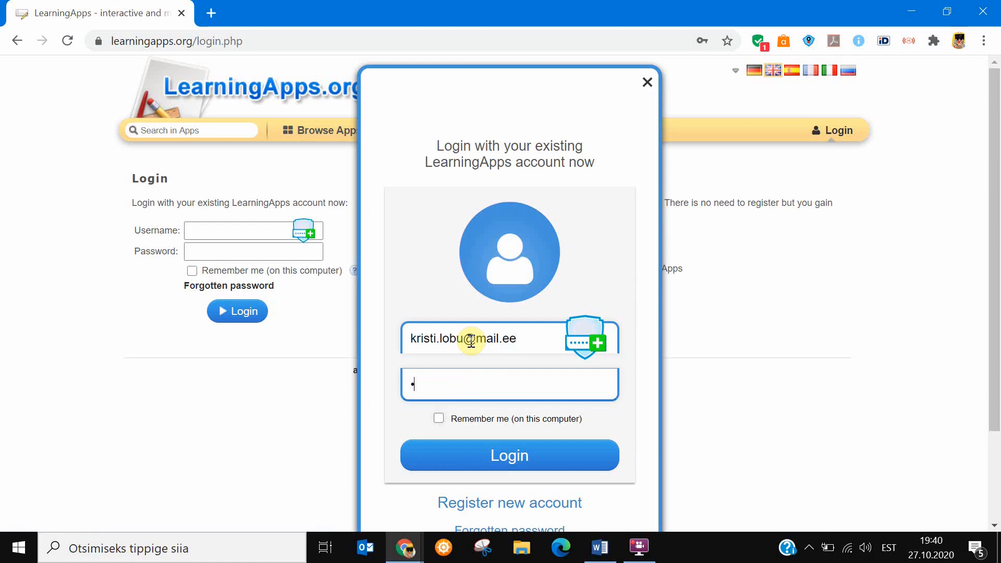
pyautogui.press('Return')
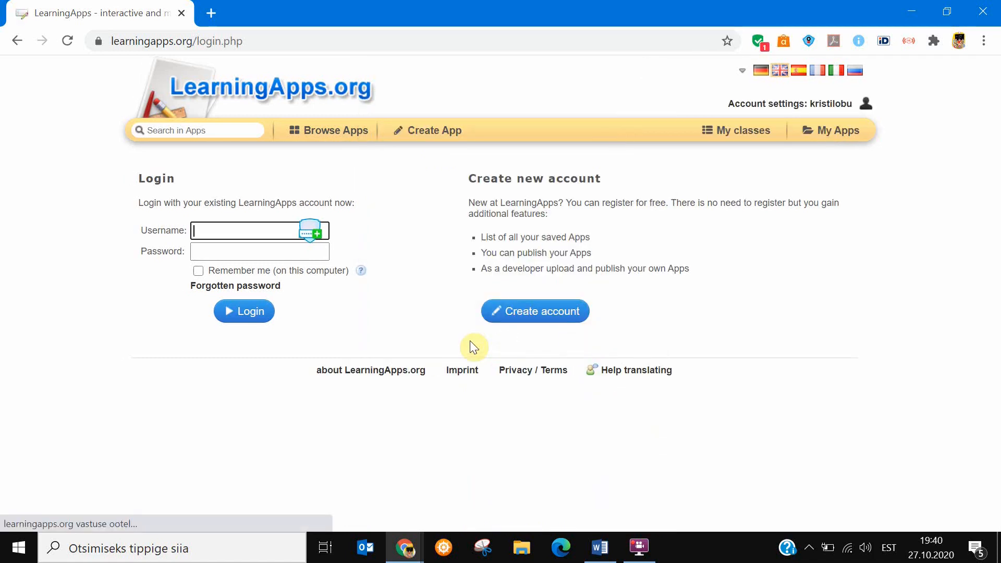
# Open the saved Halloween matching pairs app from the account's own apps and copy its fullscreen link.
pyautogui.click(830, 134)
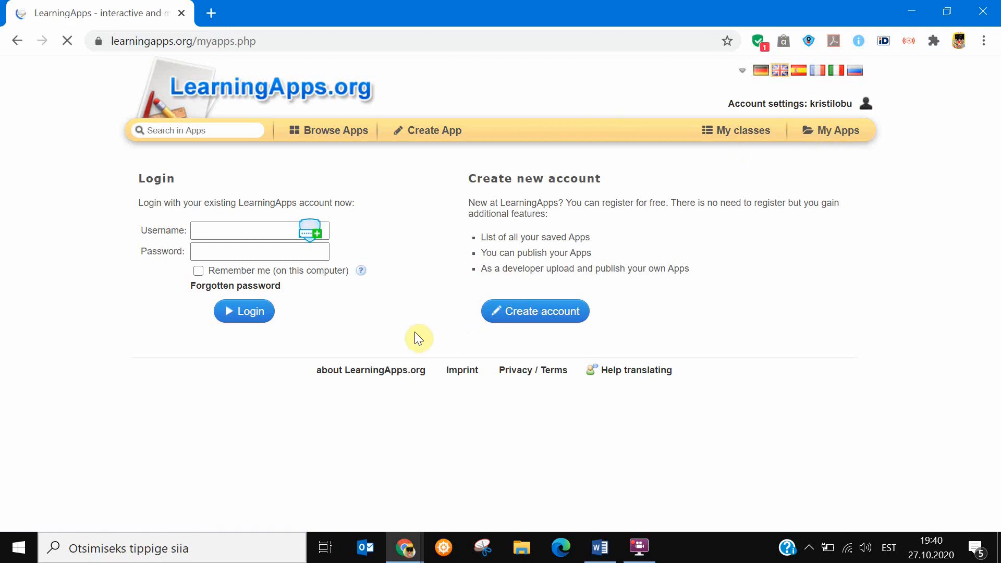
pyautogui.moveTo(355, 382)
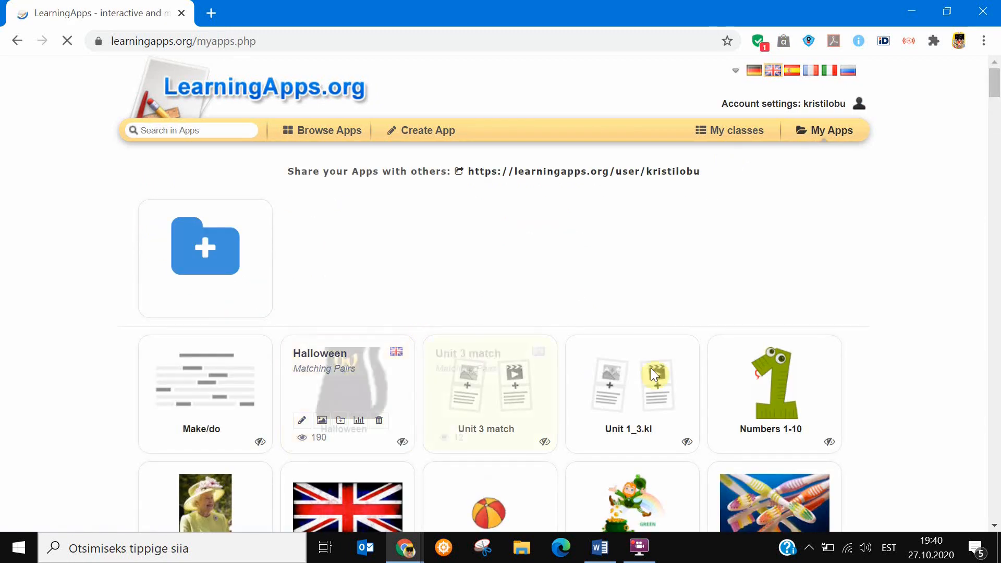
pyautogui.moveTo(654, 374)
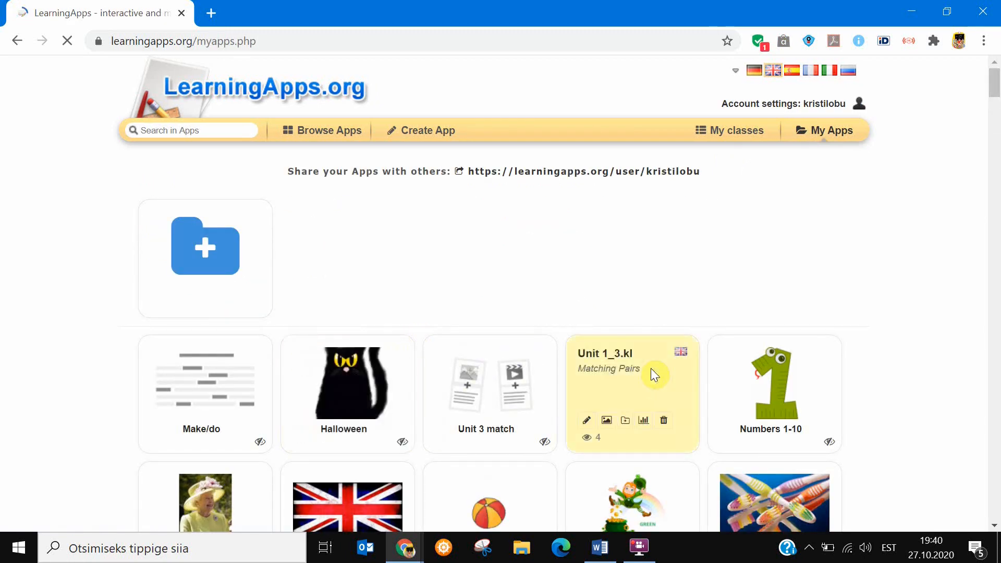
pyautogui.click(355, 387)
pyautogui.moveTo(995, 130); pyautogui.dragTo(994, 303)
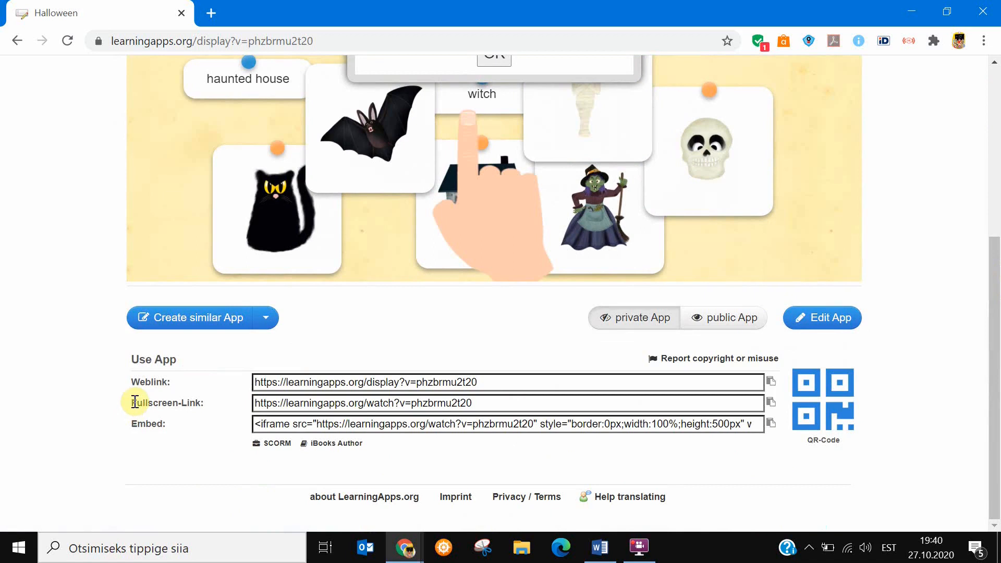
pyautogui.click(334, 403)
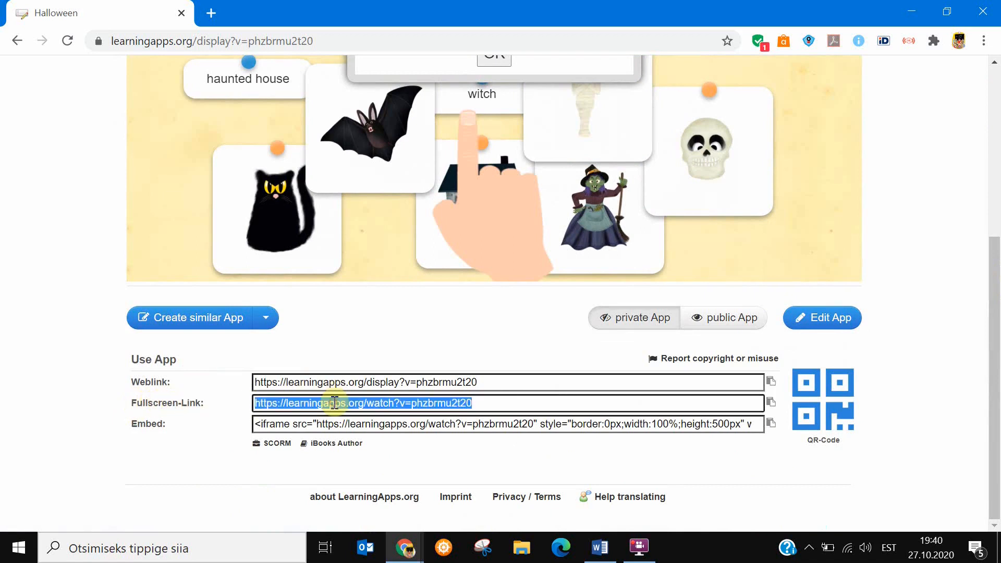
# Switch to the escape room presentation in Google Slides and link the pumpkin image to the copied LearningApps fullscreen address.
pyautogui.click(405, 547)
pyautogui.click(327, 487)
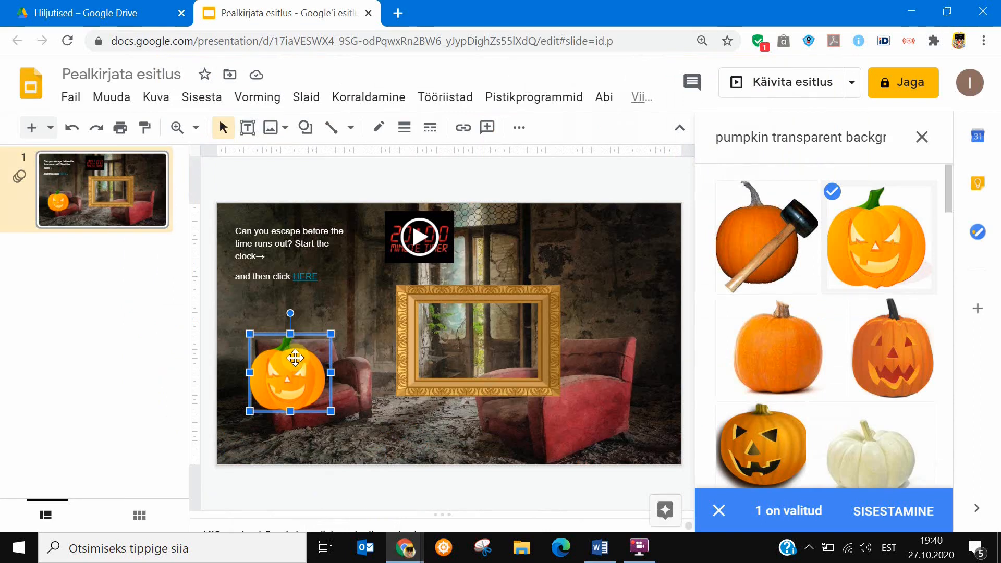
pyautogui.click(206, 100)
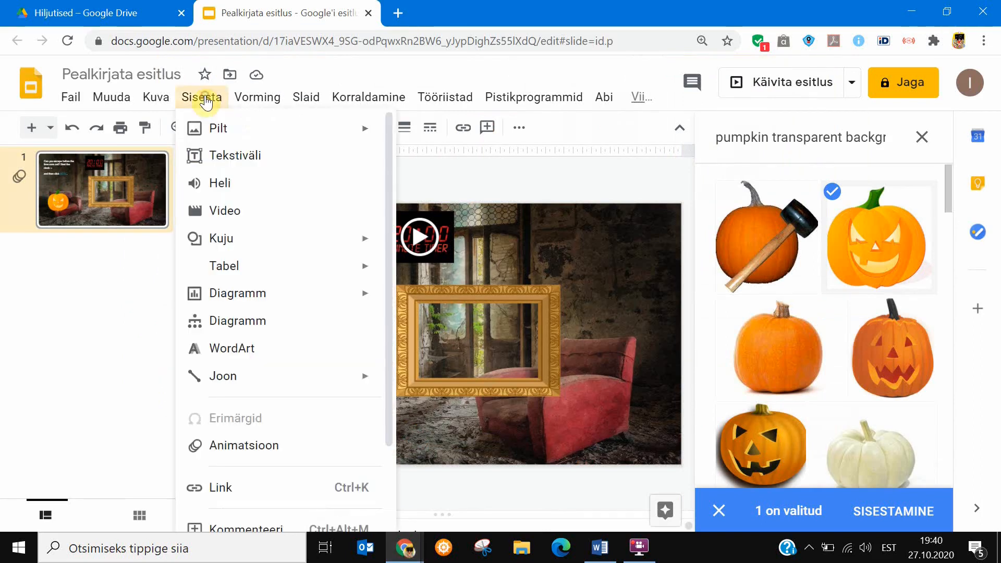
pyautogui.click(230, 487)
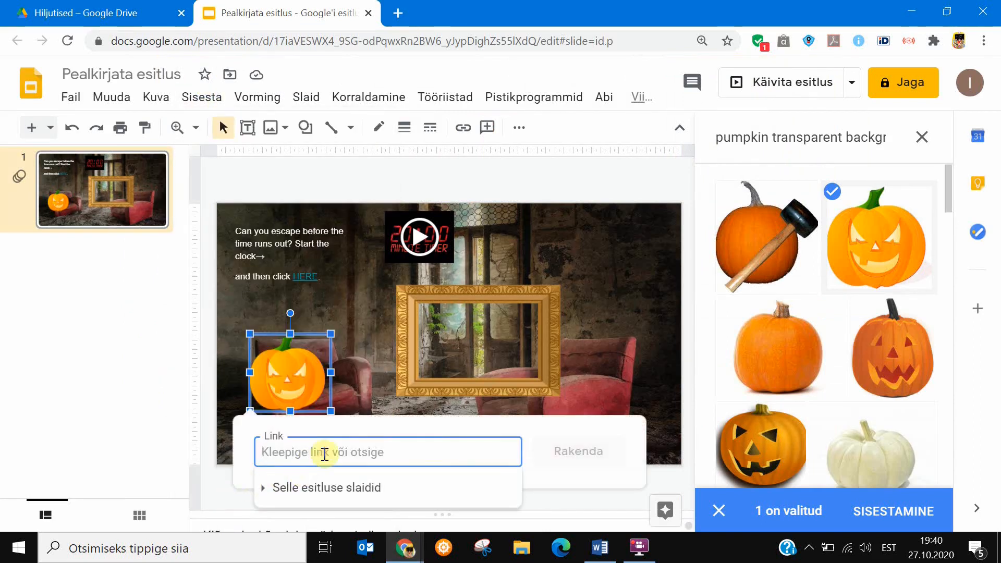
pyautogui.hotkey('ctrl', 'v')
pyautogui.click(577, 451)
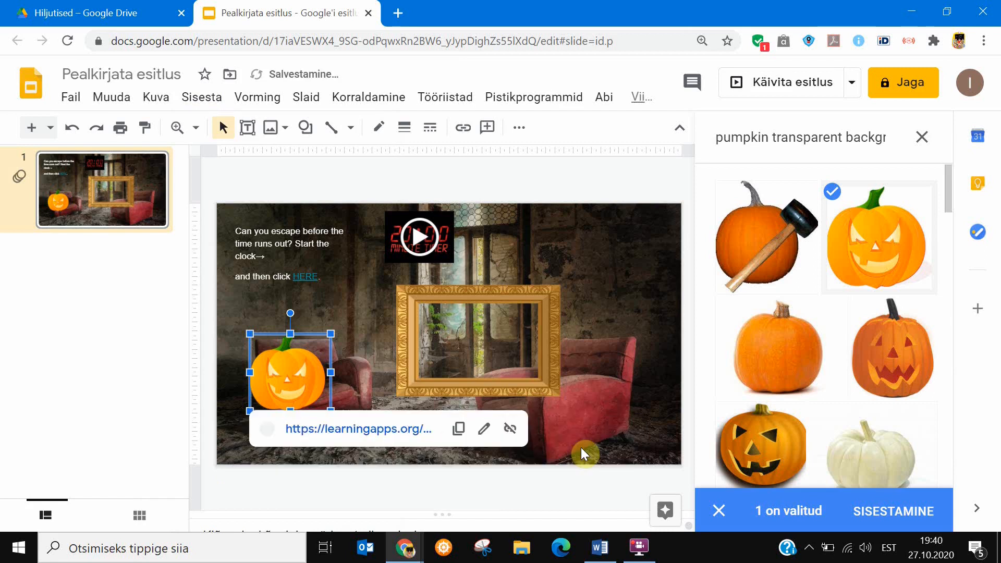
pyautogui.click(603, 391)
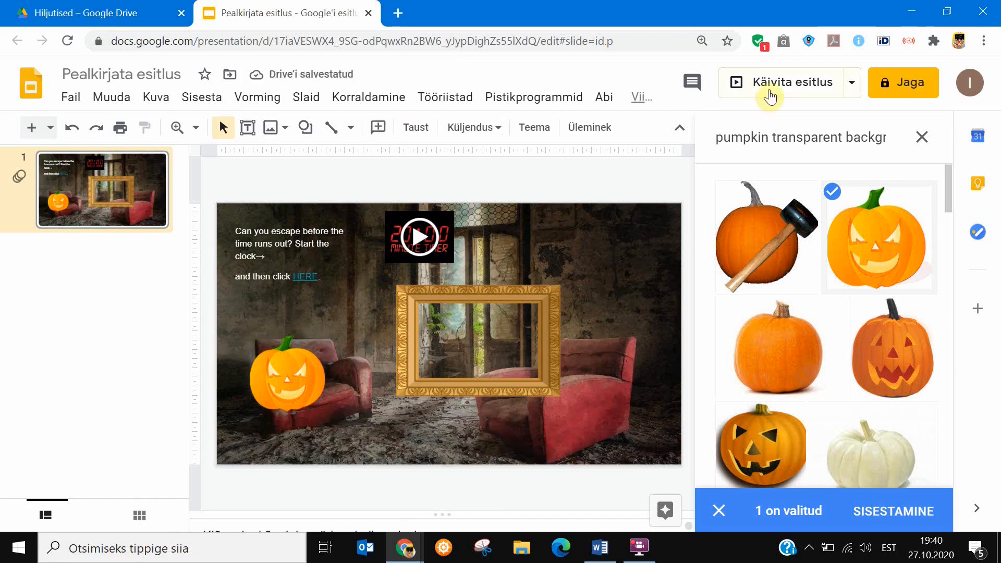
# Start the slideshow, test the pumpkin's link to the matching game, close the game and exit the slideshow.
pyautogui.click(770, 93)
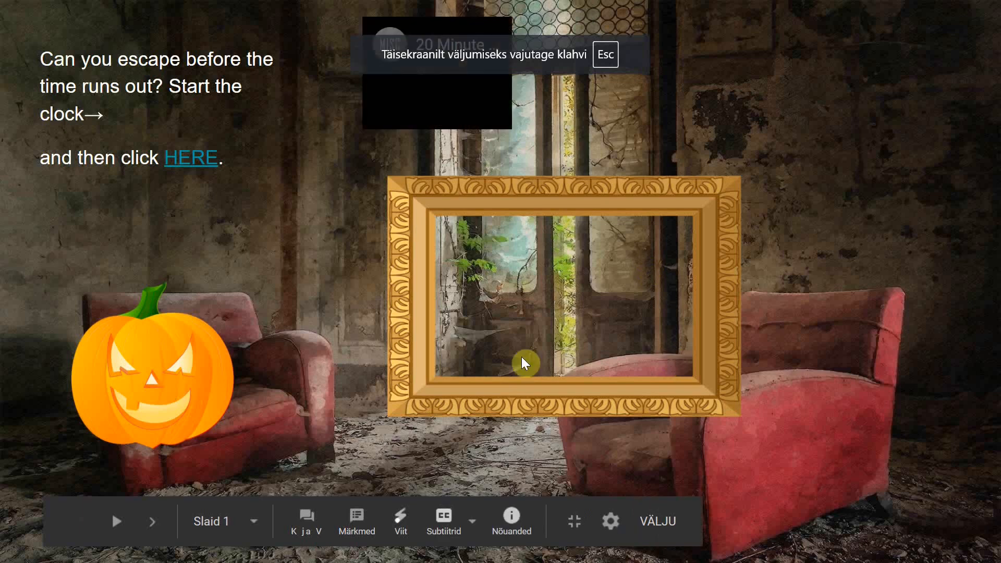
pyautogui.click(159, 372)
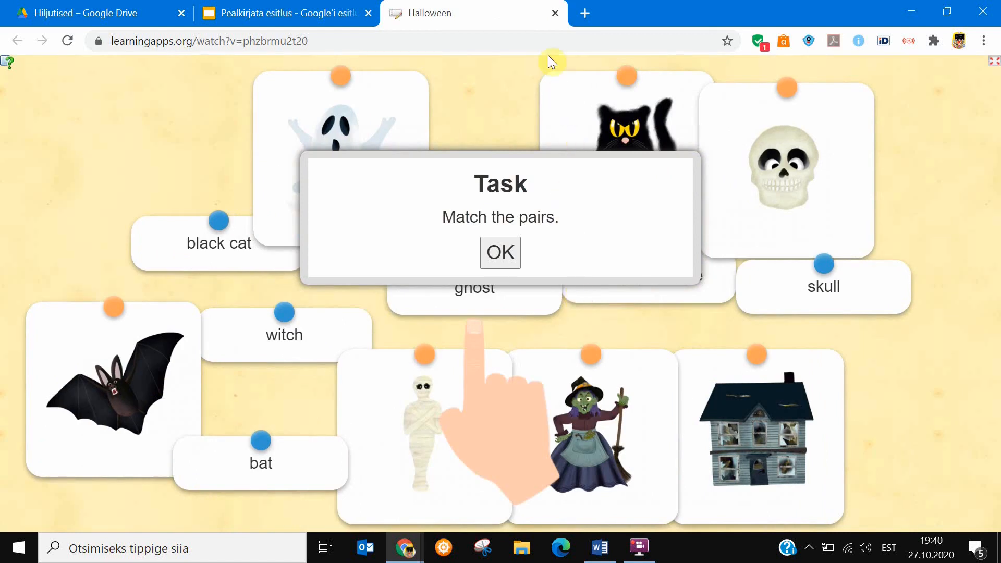
pyautogui.click(554, 13)
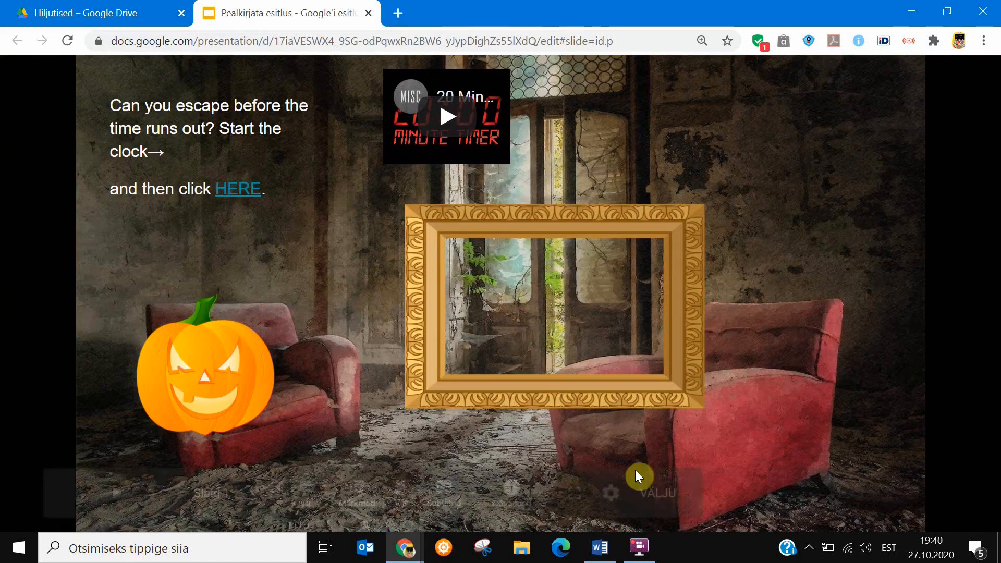
pyautogui.click(659, 495)
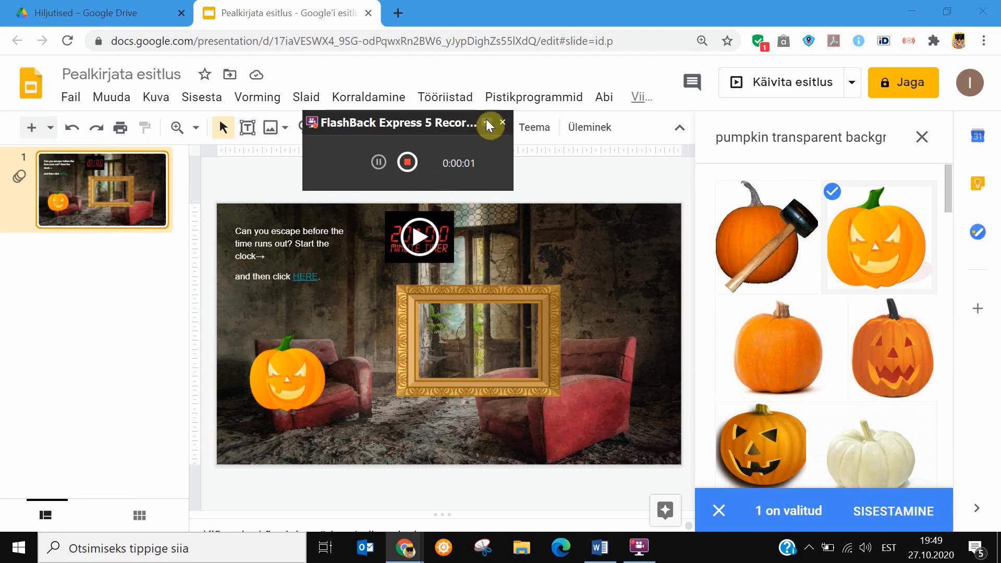
# Create a new blank Google Form from Google Drive and decline the introductory tour.
pyautogui.click(486, 123)
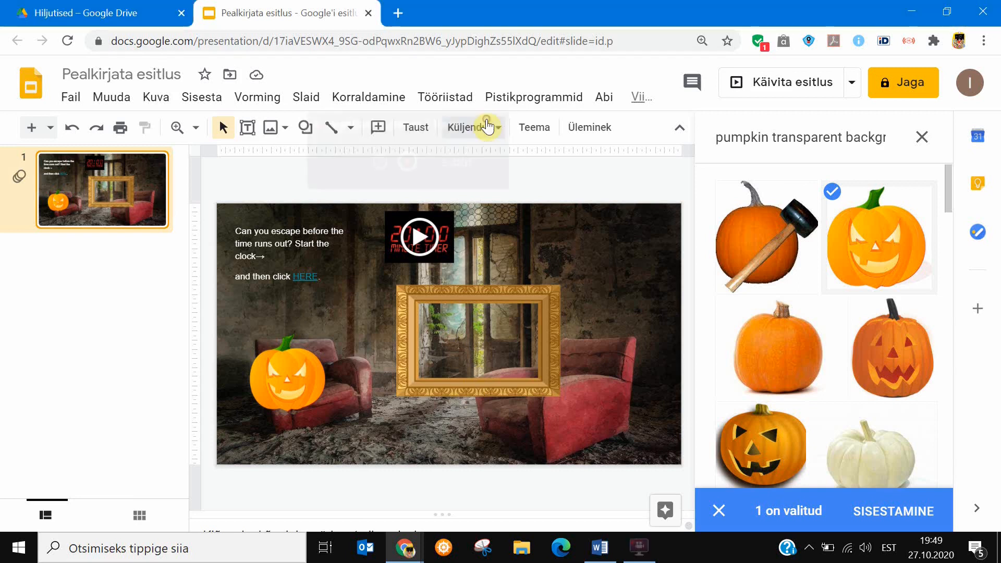
pyautogui.click(116, 16)
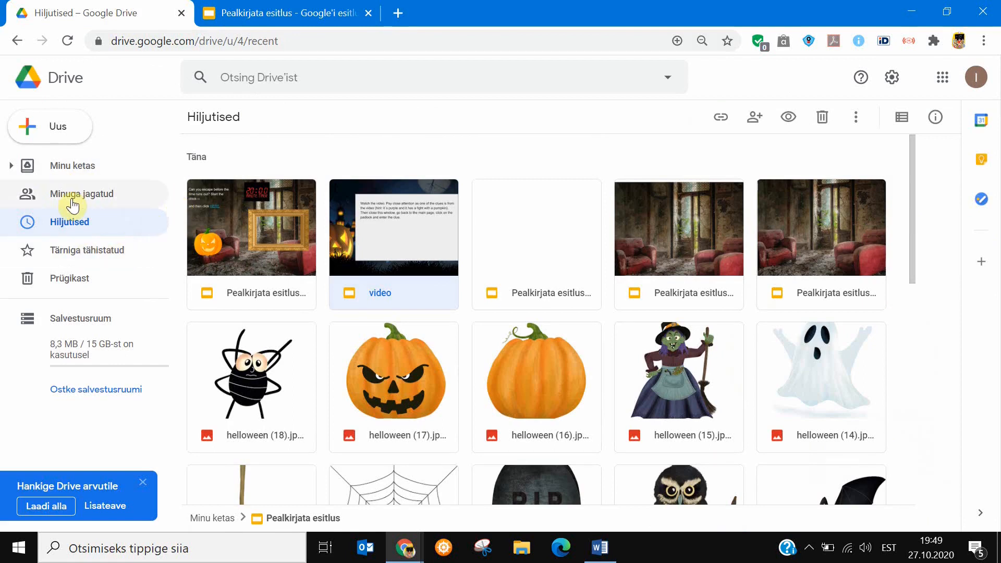
pyautogui.click(69, 129)
pyautogui.click(96, 290)
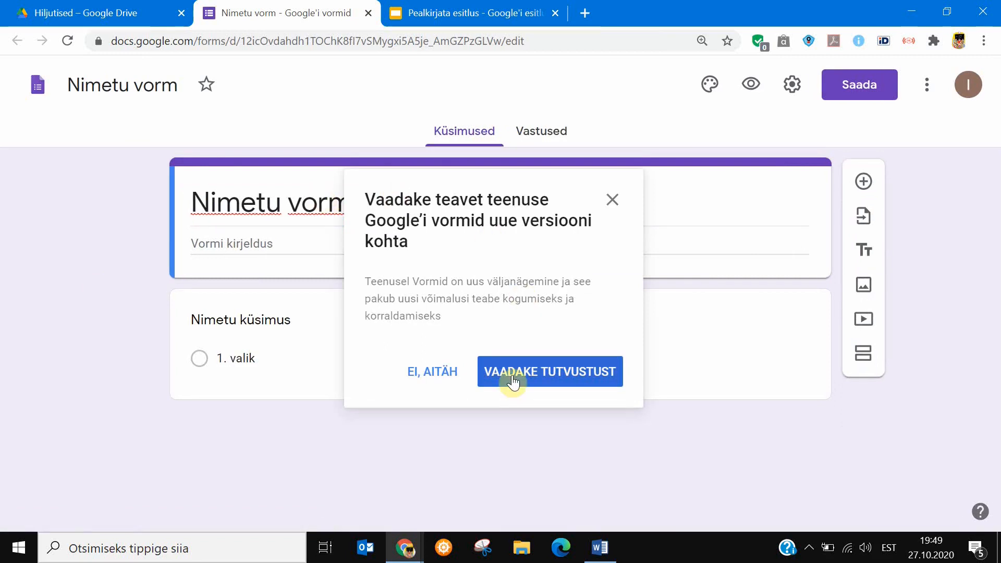
pyautogui.click(455, 370)
# Title the form "Halloween Escape Room".
pyautogui.click(357, 204)
pyautogui.write('H')
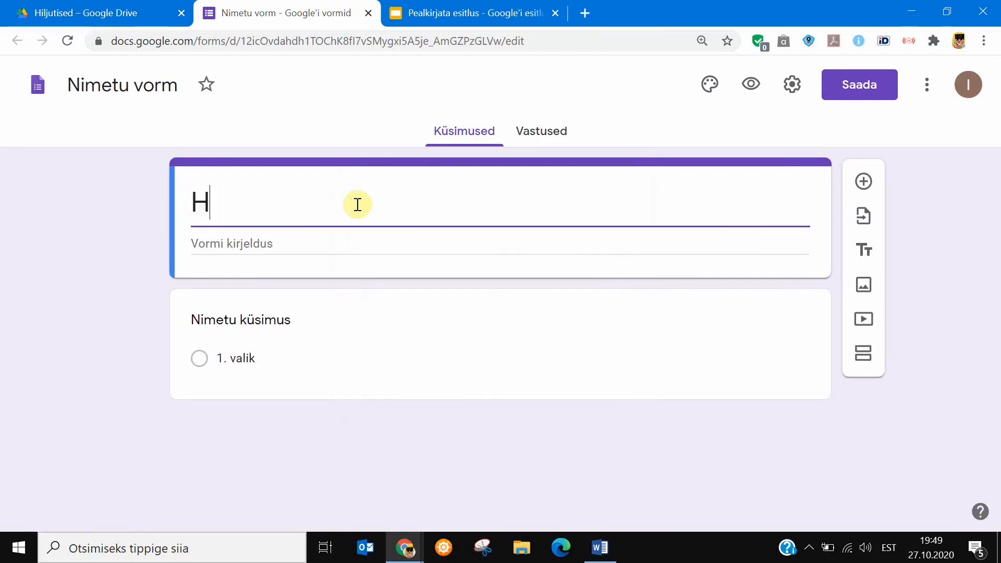
pyautogui.write('allowen')
pyautogui.press('BackSpace')
pyautogui.press('BackSpace')
pyautogui.write('en Escap')
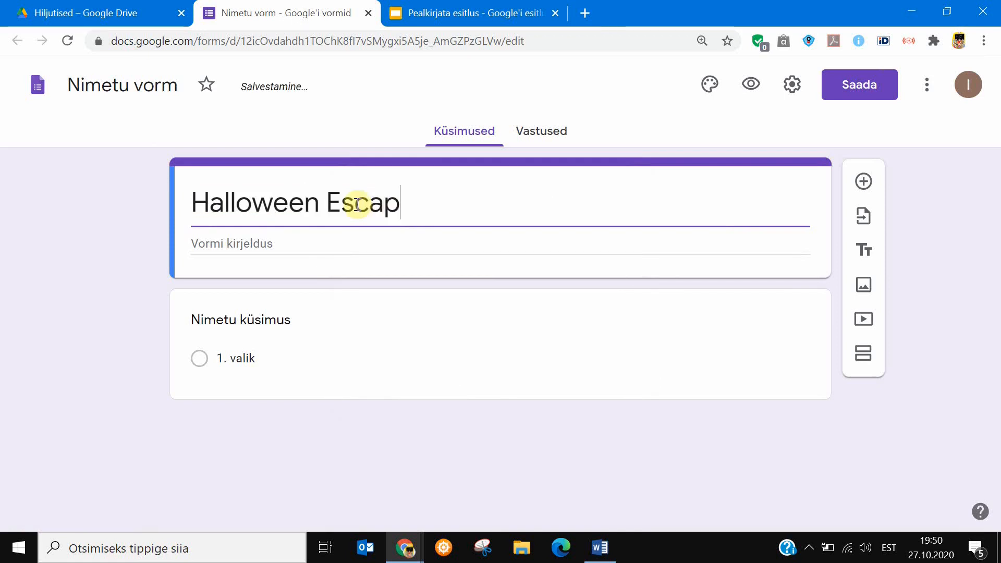
pyautogui.write('e Room')
pyautogui.click(256, 248)
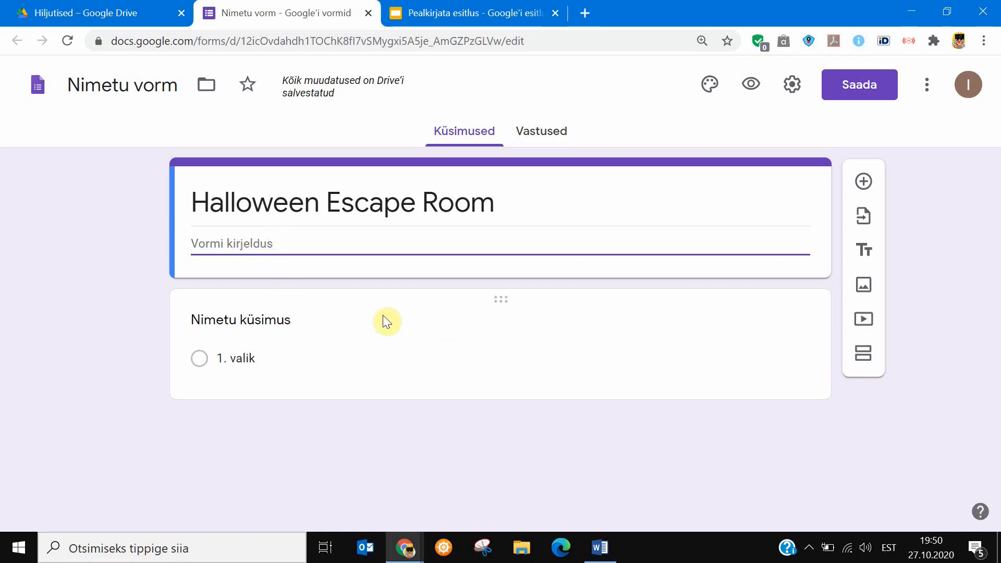
# Change the form's first question from multiple choice to a short answer question.
pyautogui.click(685, 320)
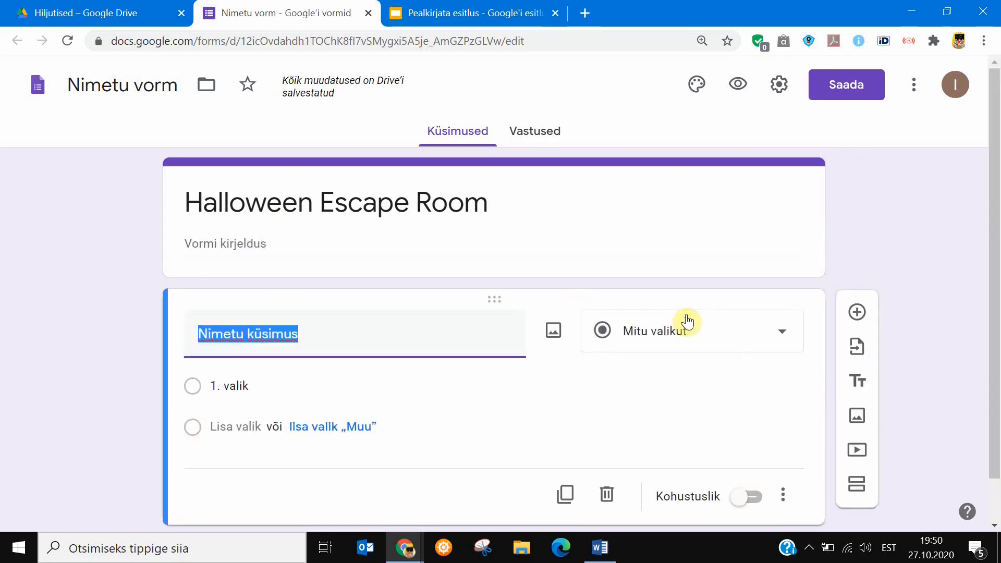
pyautogui.click(705, 338)
pyautogui.click(673, 107)
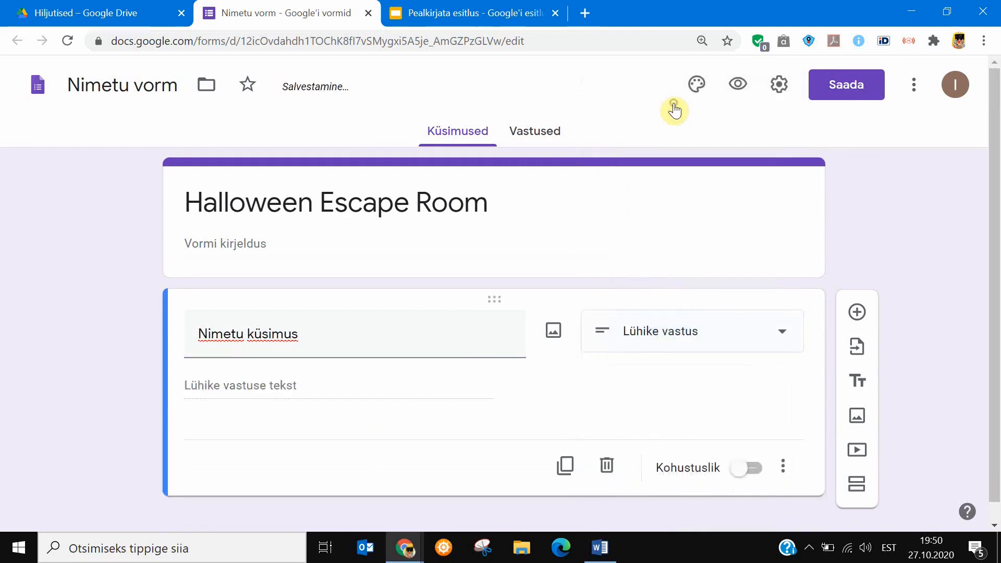
# Name the short answer question "LOCK #1" and make it required.
pyautogui.scroll(-1, 994, 197)
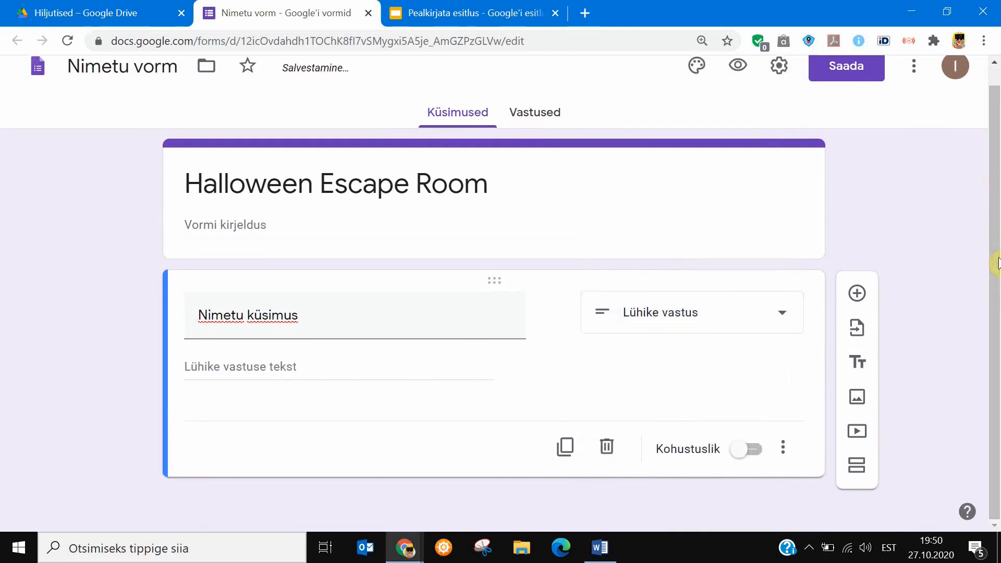
pyautogui.click(308, 324)
pyautogui.write('LOCK 1')
pyautogui.press('BackSpace')
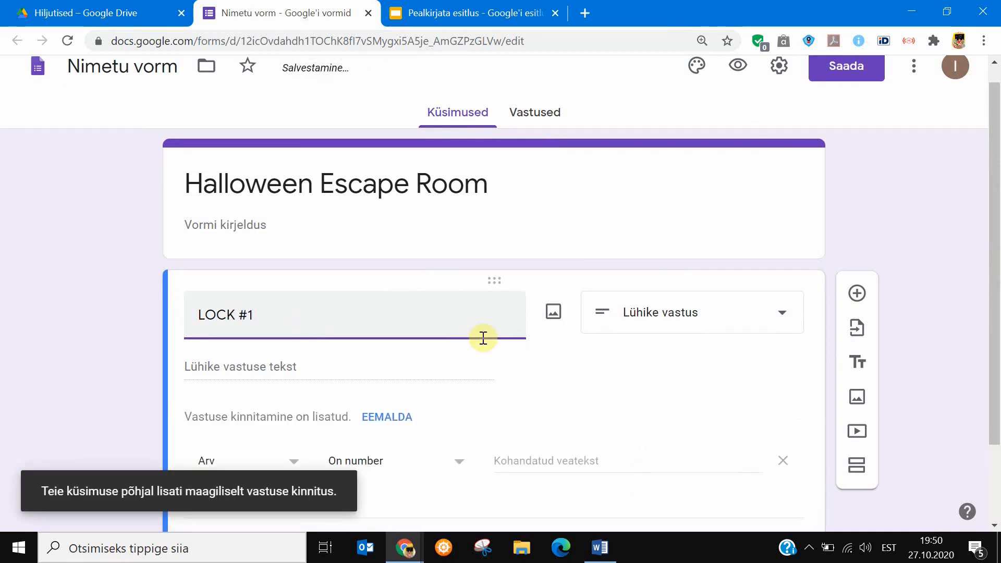
pyautogui.scroll(-2, 473, 319)
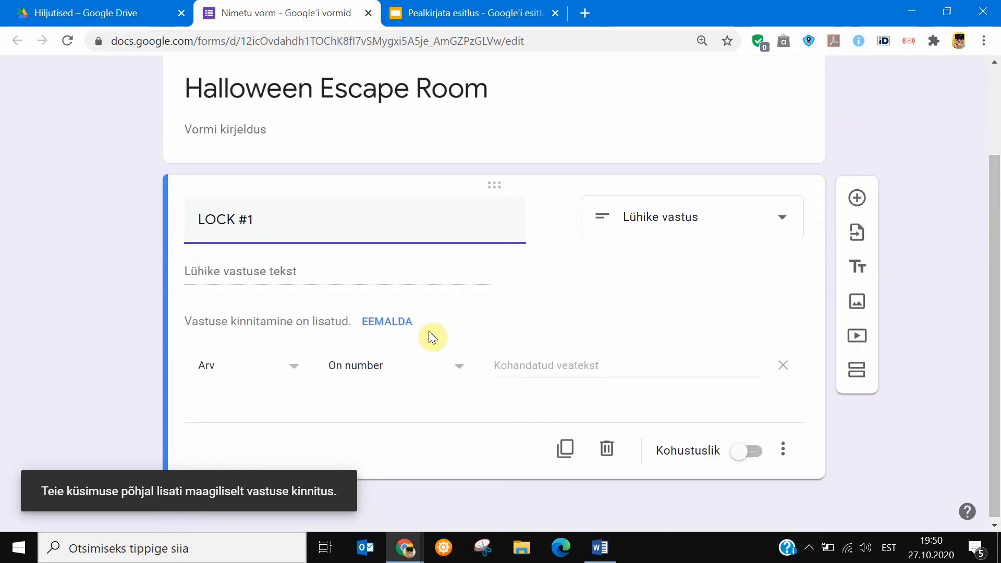
pyautogui.click(754, 451)
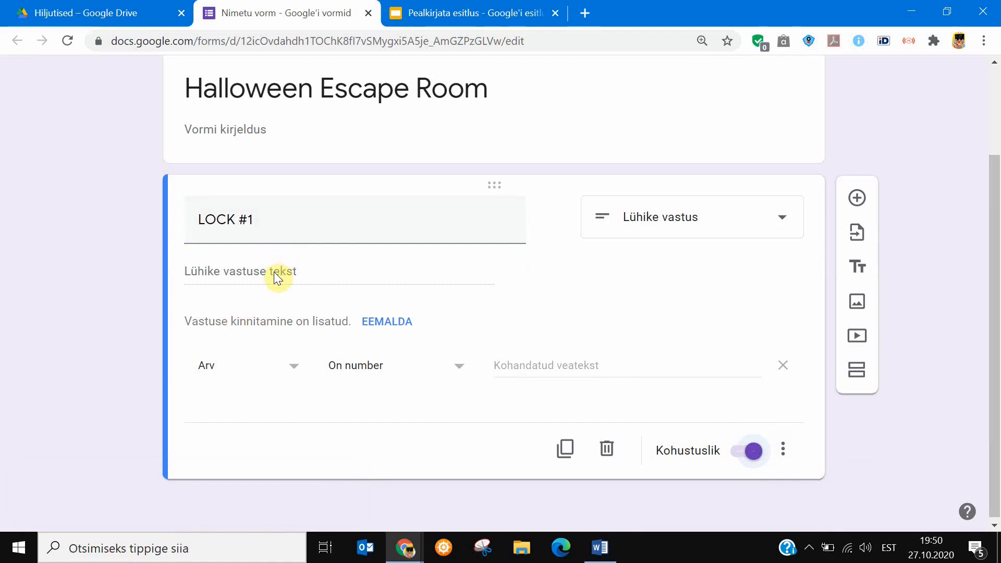
# Set LOCK #1's response validation to text that contains "SKELETON", with the custom error text "No! Try again!".
pyautogui.click(291, 371)
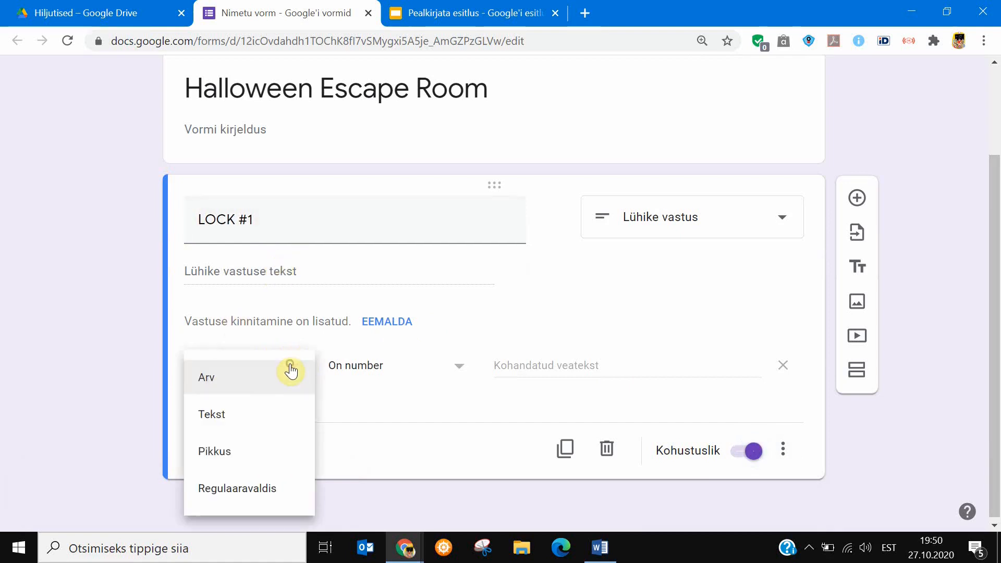
pyautogui.click(219, 417)
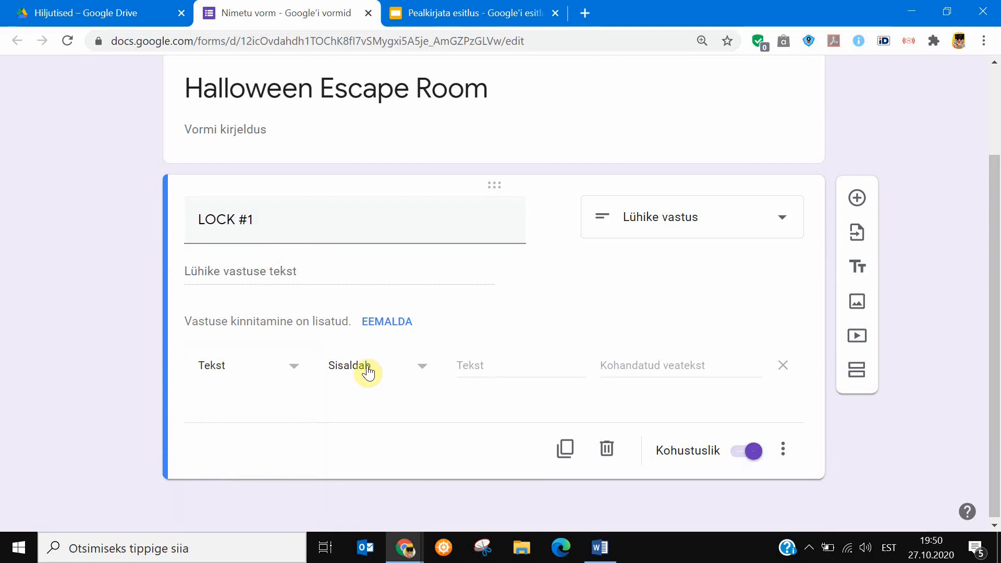
pyautogui.click(492, 371)
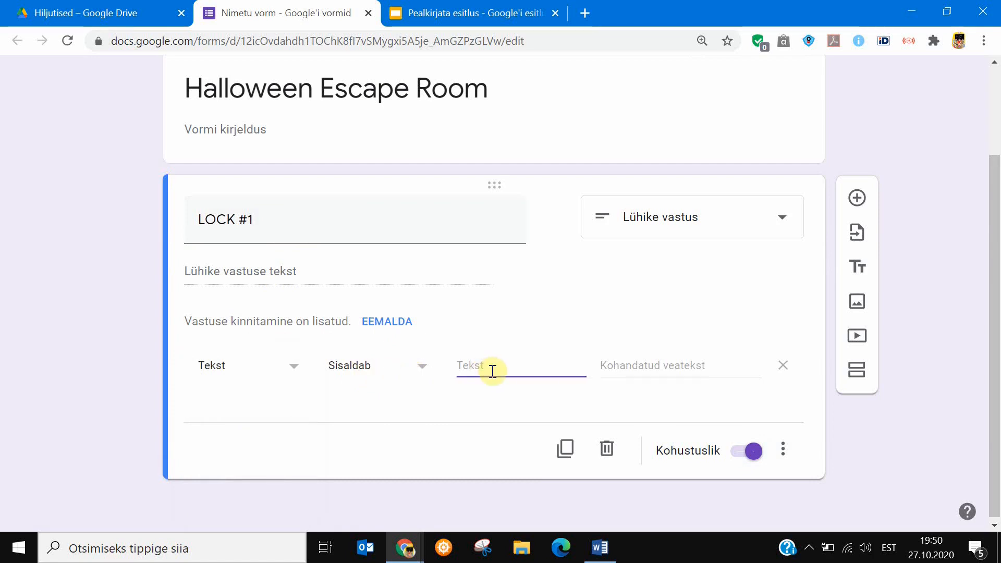
pyautogui.write('SKELETON')
pyautogui.click(637, 371)
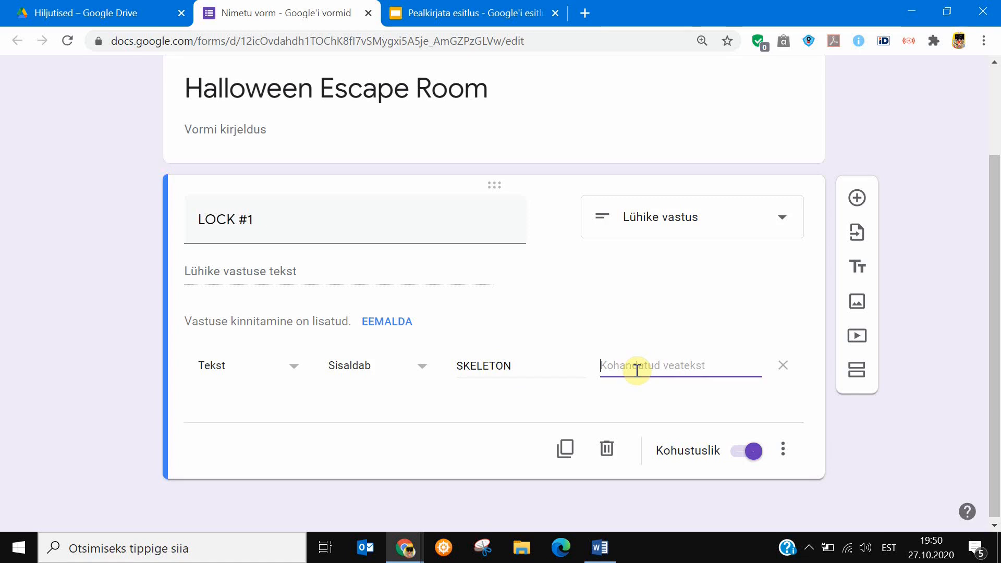
pyautogui.write('No! Try again!')
# Add a description to LOCK #1 reading "8-letter word (all CAPS)".
pyautogui.click(780, 447)
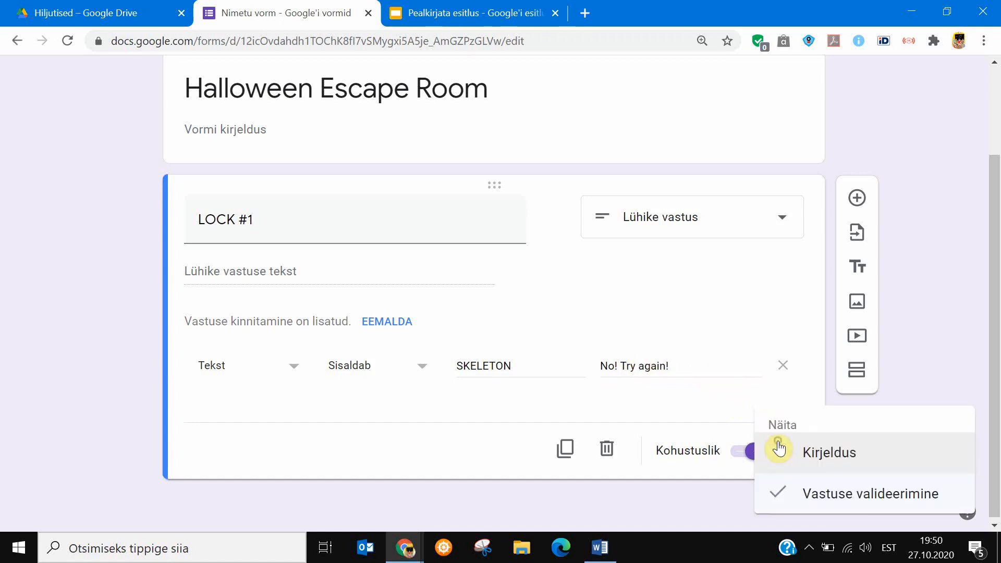
pyautogui.click(827, 452)
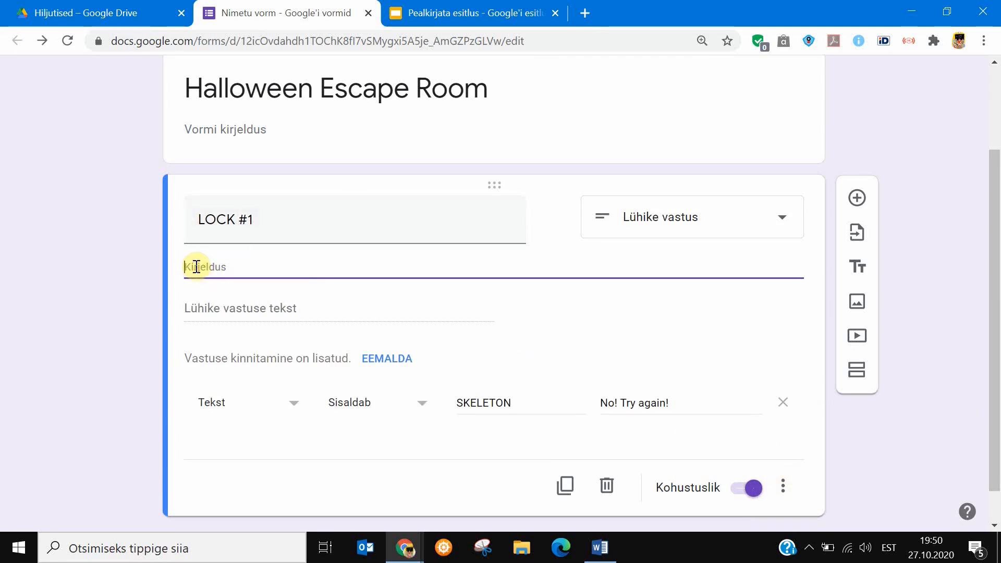
pyautogui.write('7')
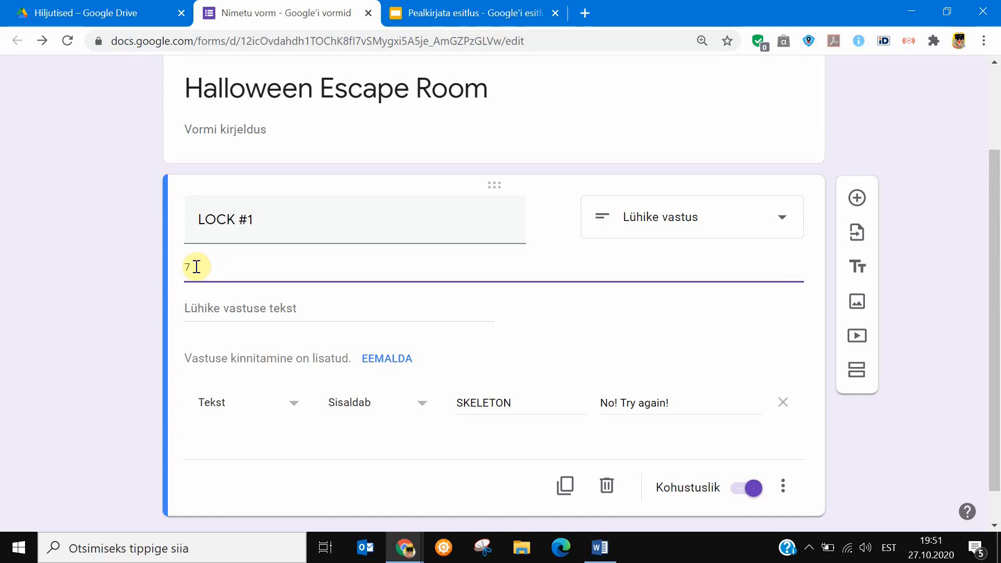
pyautogui.press('BackSpace')
pyautogui.write('8-word (alletter word (all')
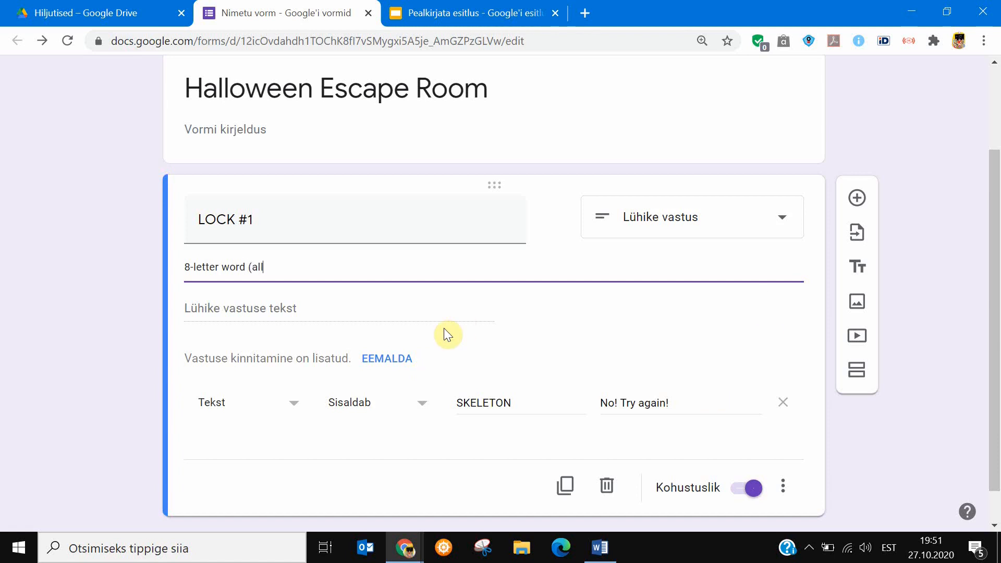
pyautogui.write('CAPS)')
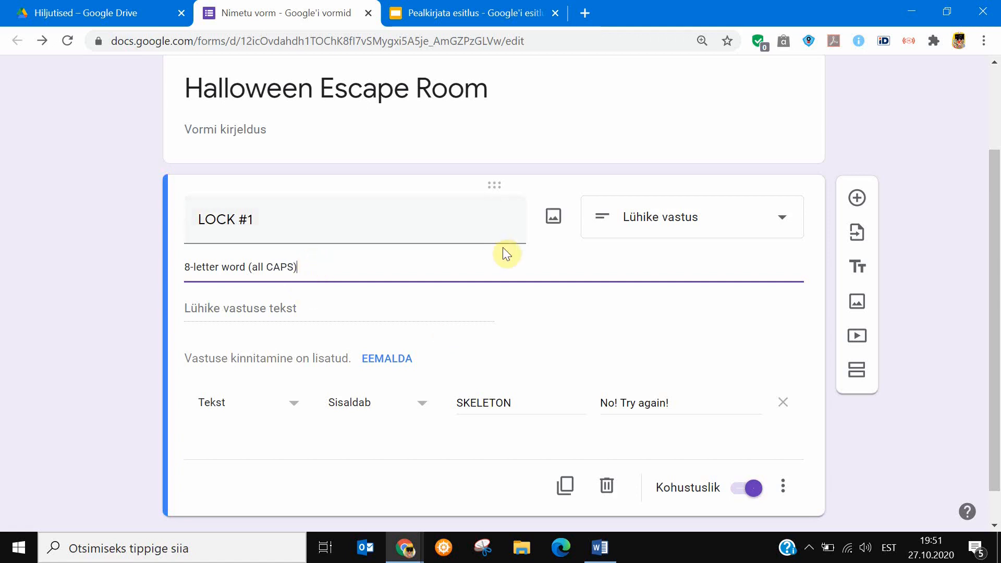
pyautogui.moveTo(682, 398); pyautogui.dragTo(598, 402)
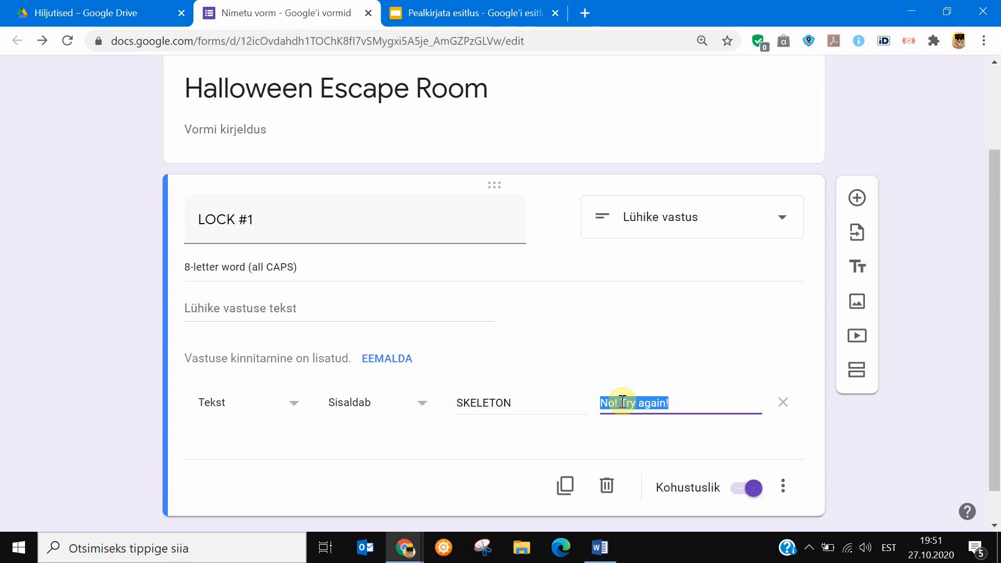
pyautogui.click(680, 405)
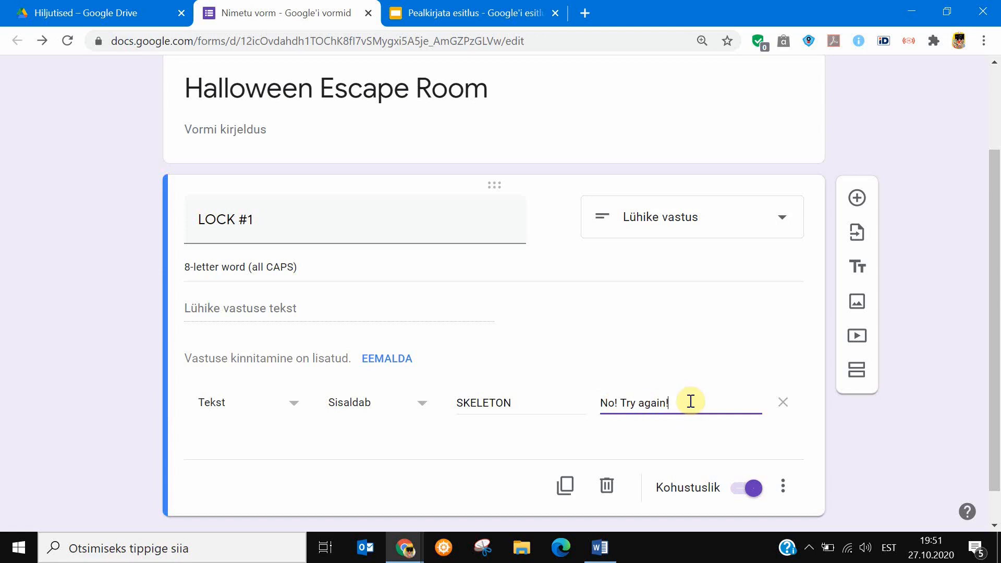
# Add a new section after LOCK #1 and title it "Well done!".
pyautogui.scroll(-1, 576, 286)
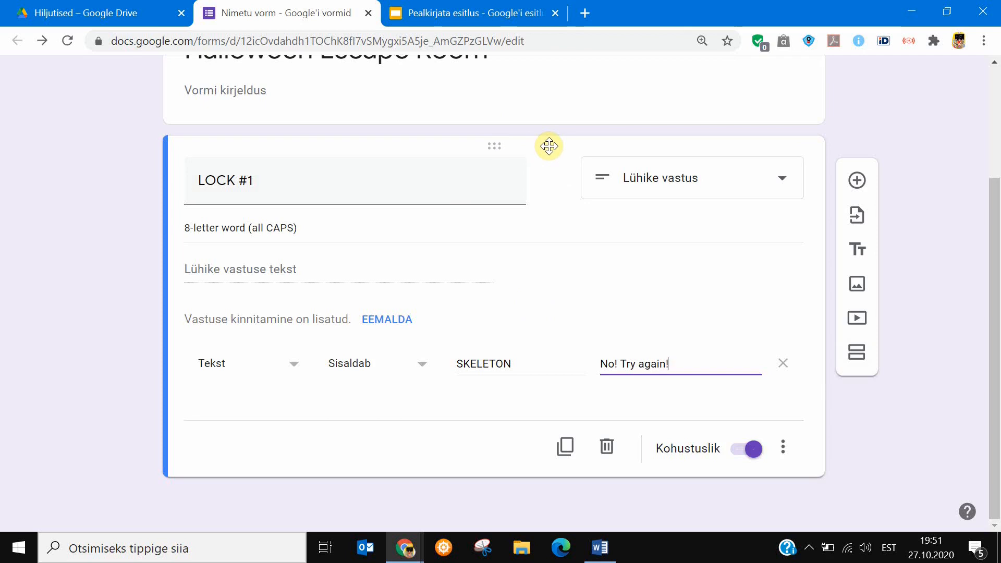
pyautogui.click(857, 352)
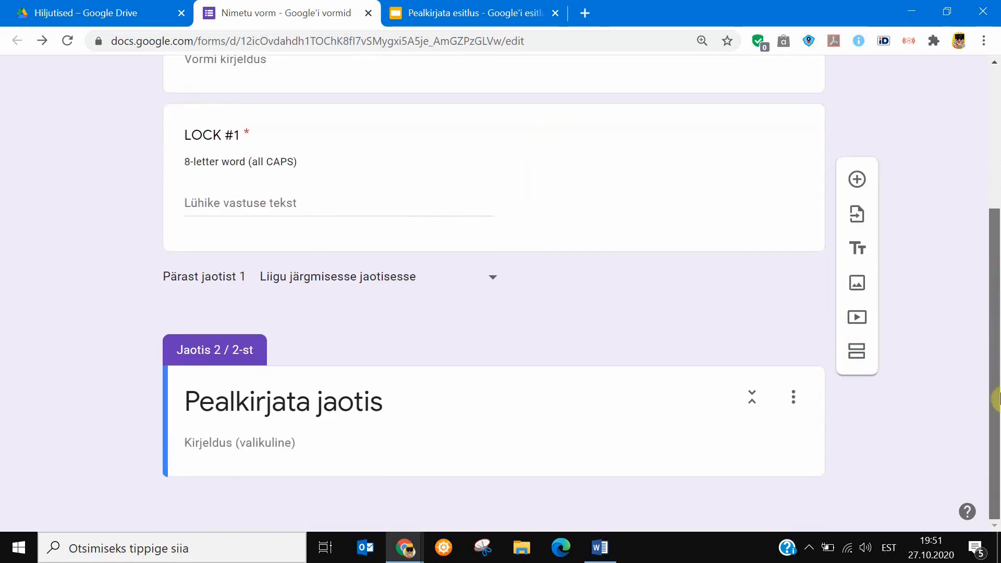
pyautogui.click(364, 401)
pyautogui.write('Well don')
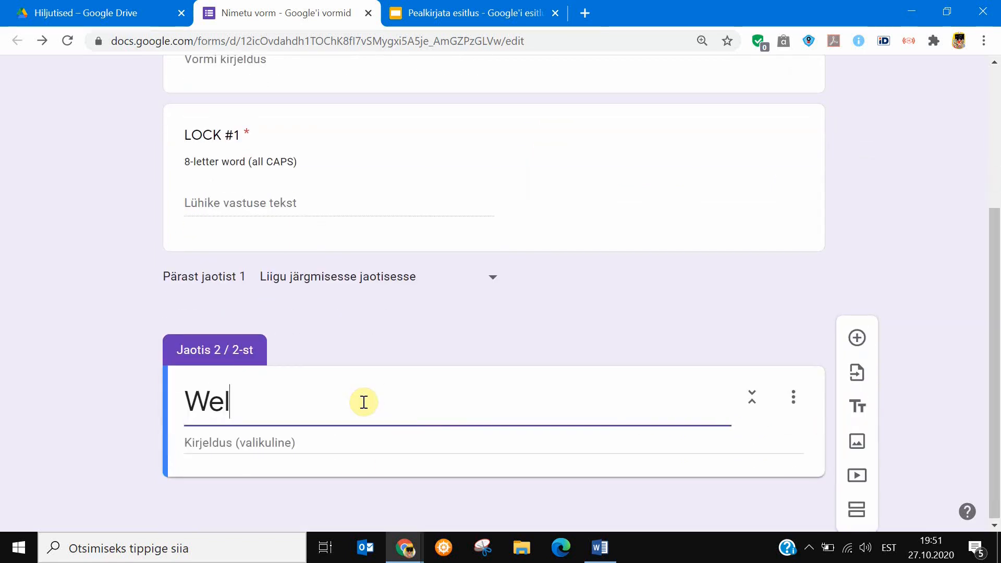
pyautogui.write('!')
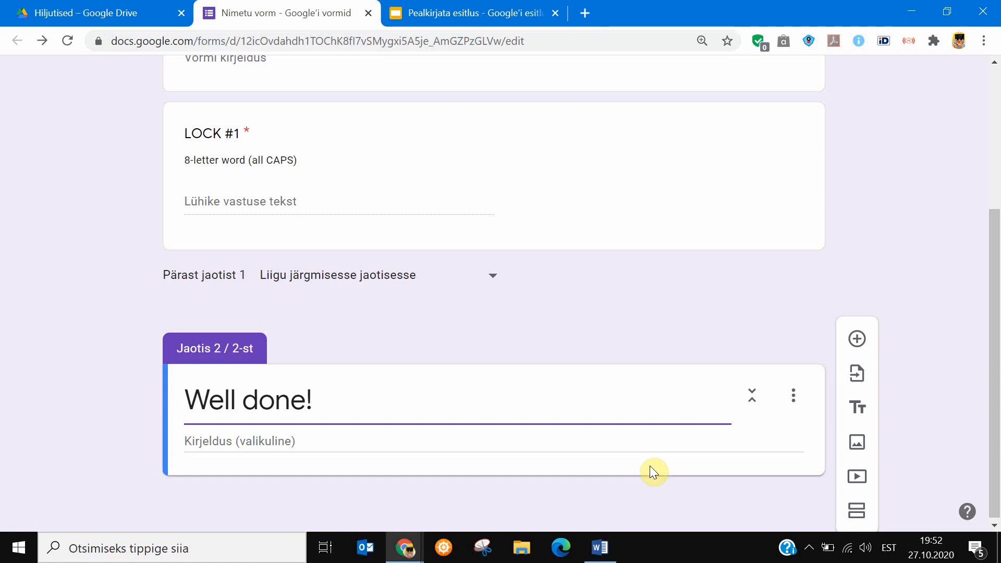
# Add a short answer question named "LOCK #2" to the "Well done!" section.
pyautogui.click(857, 340)
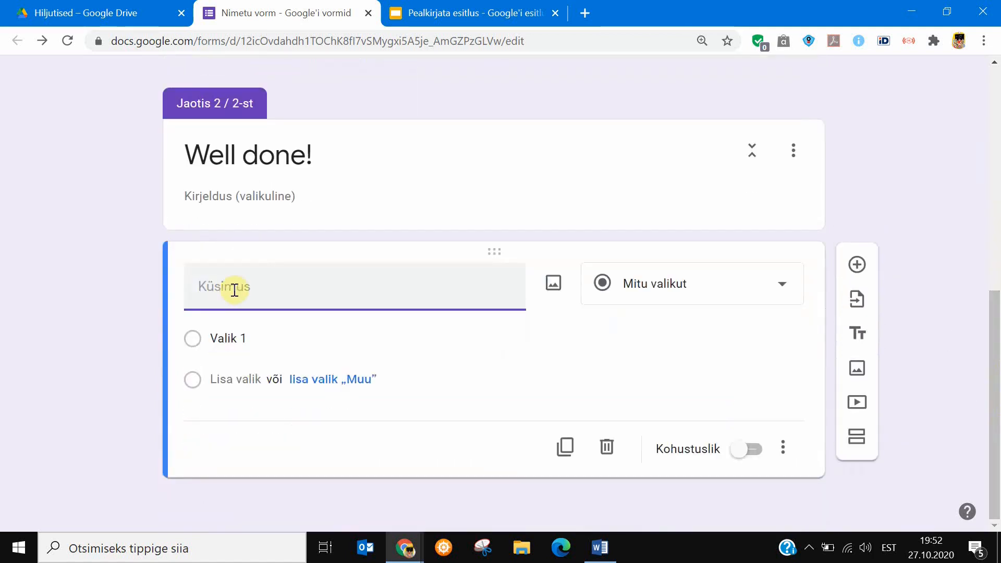
pyautogui.click(713, 288)
pyautogui.click(671, 111)
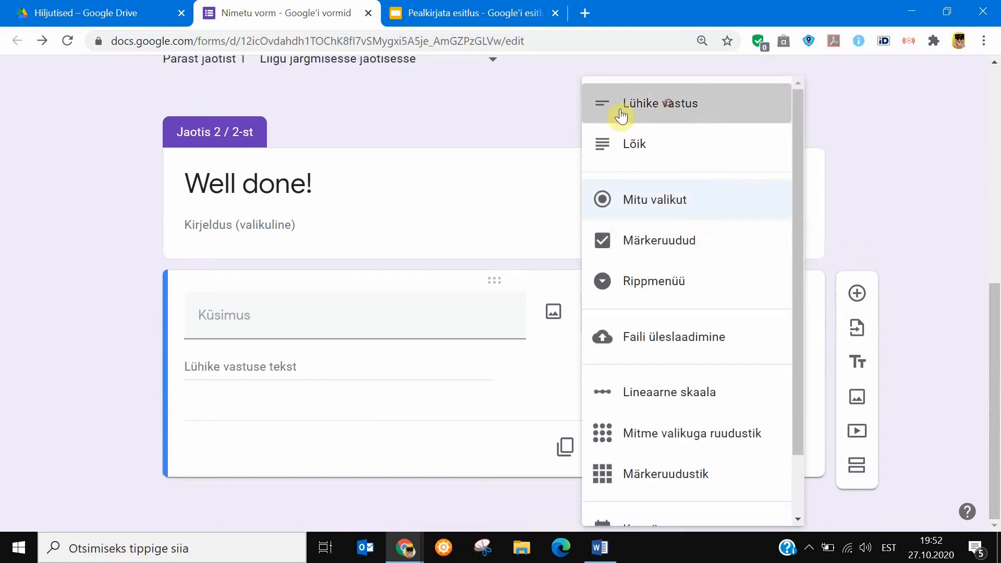
pyautogui.click(215, 314)
pyautogui.write('LOKK')
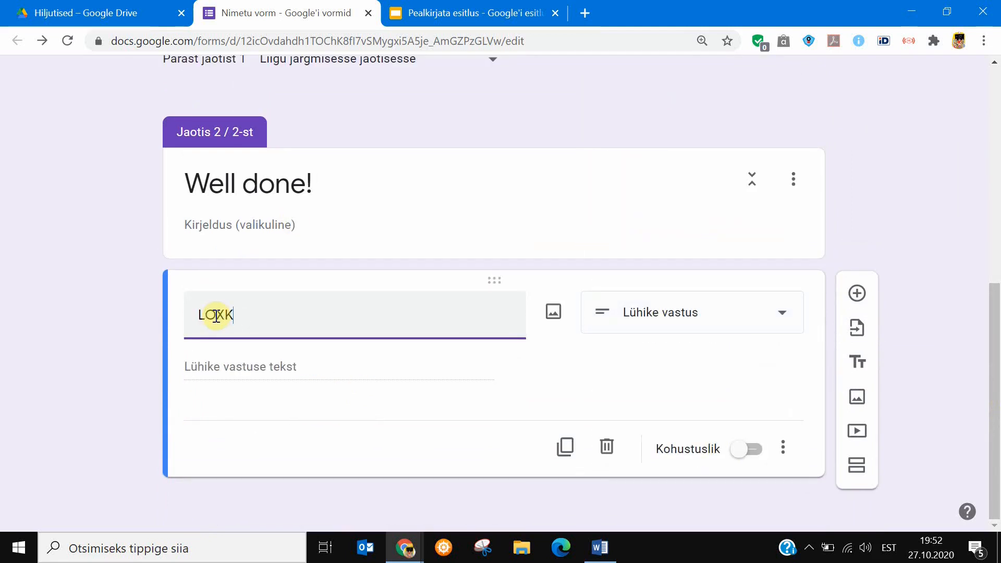
pyautogui.press('BackSpace')
pyautogui.press('BackSpace')
pyautogui.write('CK')
pyautogui.write(' "')
pyautogui.press('BackSpace')
pyautogui.write('#2')
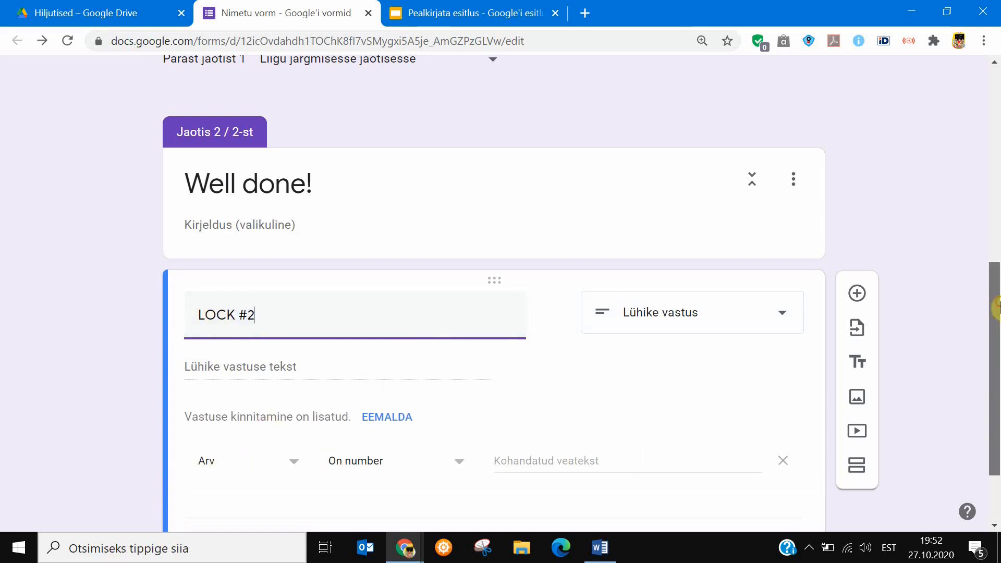
# Try validating LOCK #2 with the number rule "is number" and 25825 as the custom error text.
pyautogui.scroll(-1, 996, 308)
pyautogui.click(284, 399)
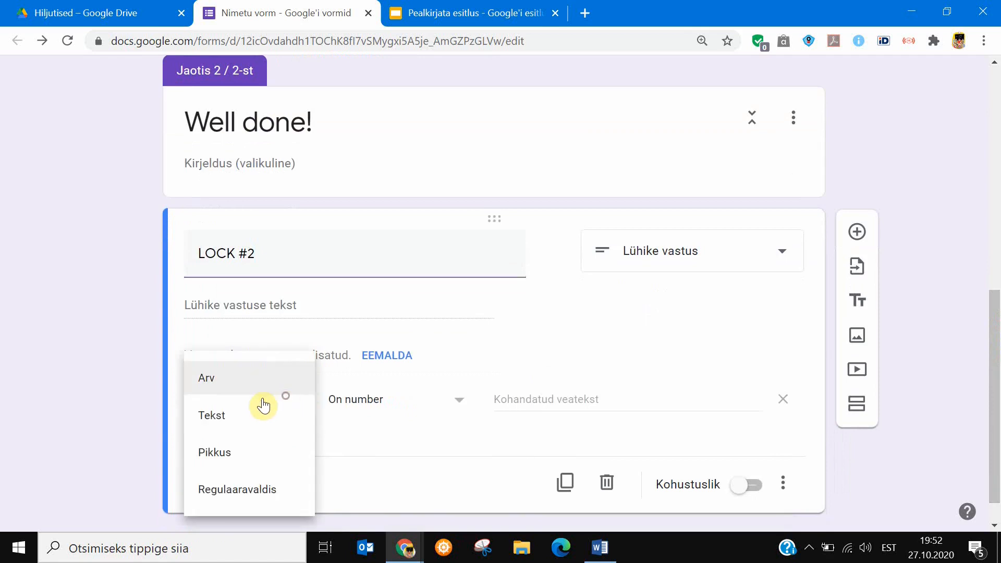
pyautogui.click(221, 386)
pyautogui.click(407, 413)
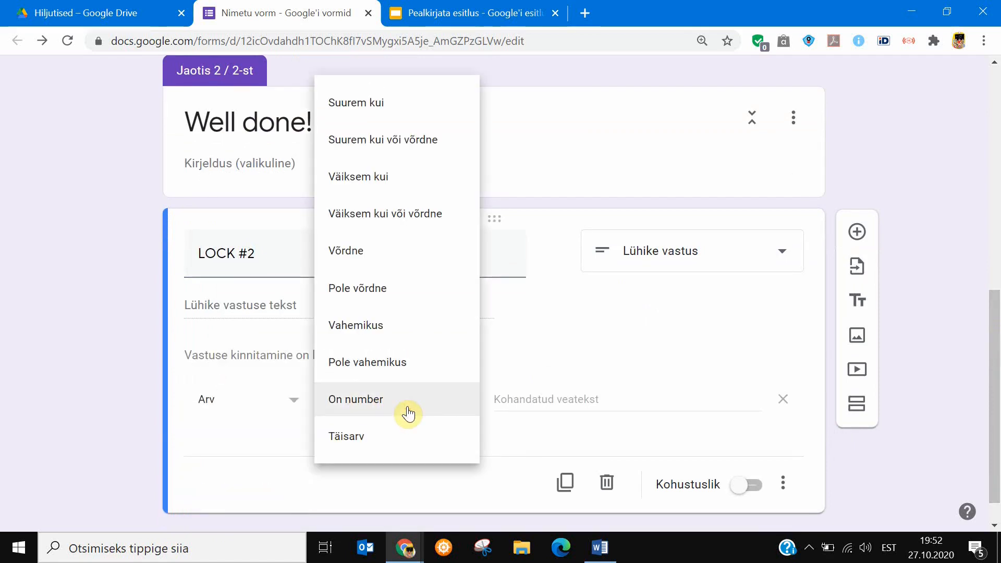
pyautogui.click(409, 413)
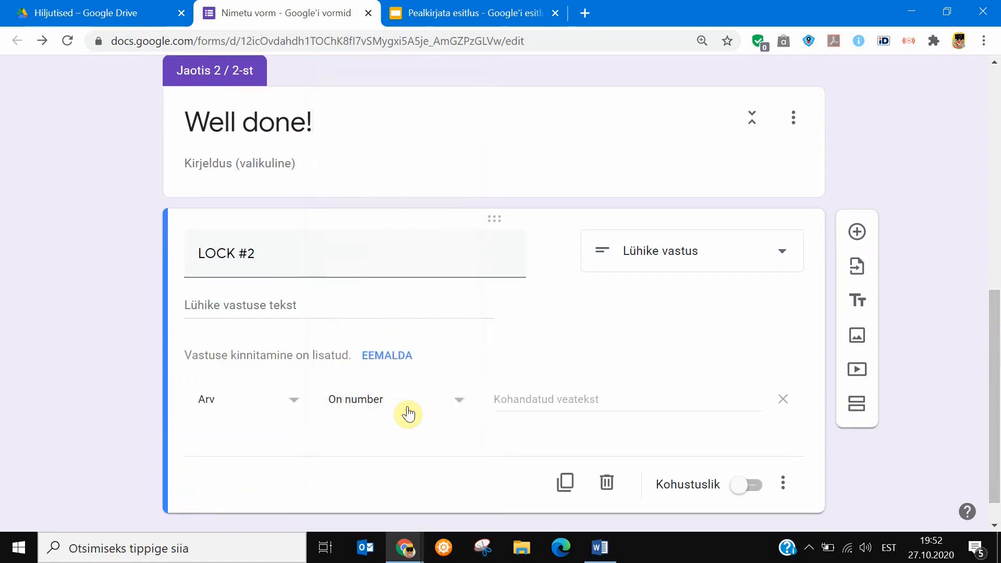
pyautogui.click(582, 399)
pyautogui.write('252')
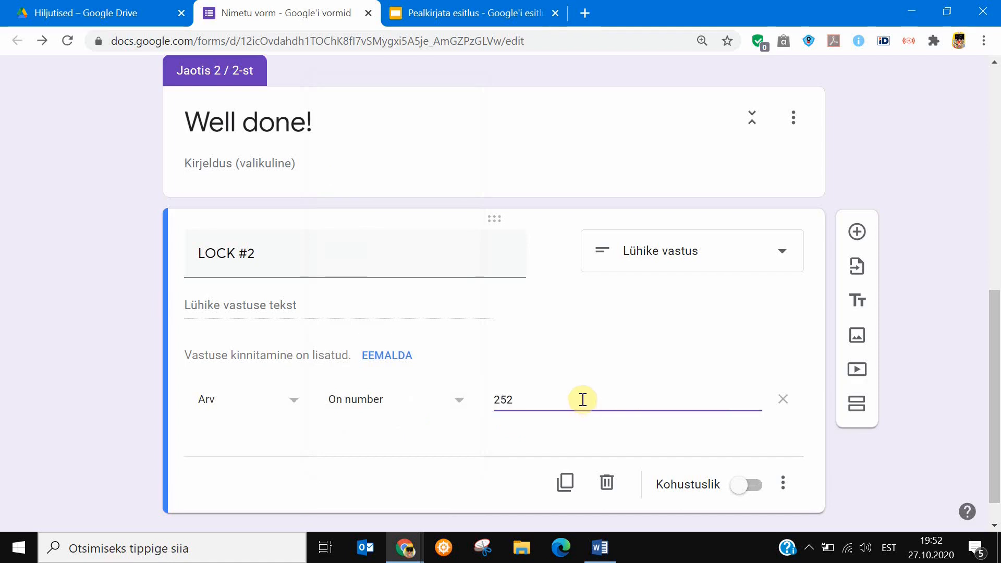
pyautogui.write('25')
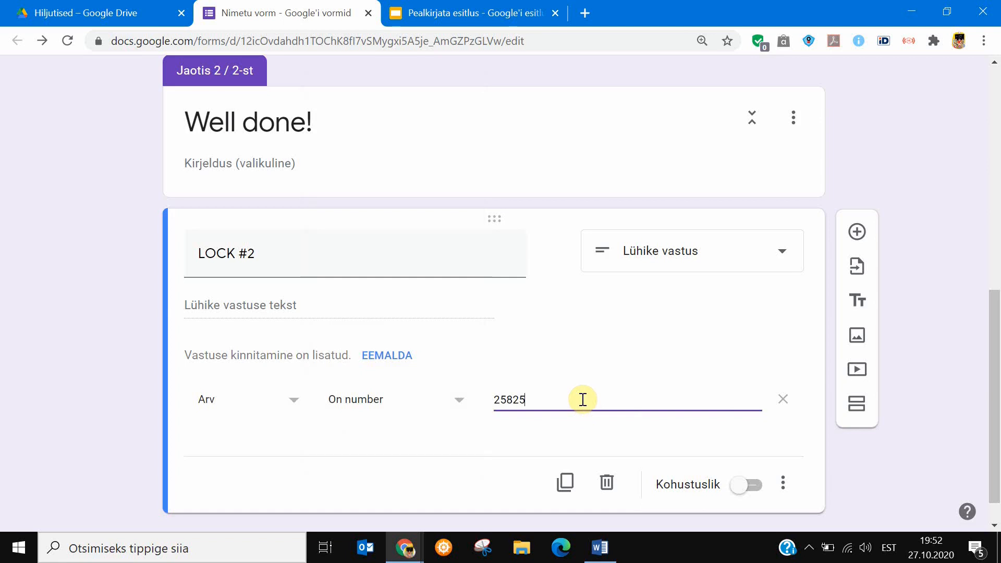
# Make LOCK #2 required and give it the description "5 numbers".
pyautogui.click(757, 487)
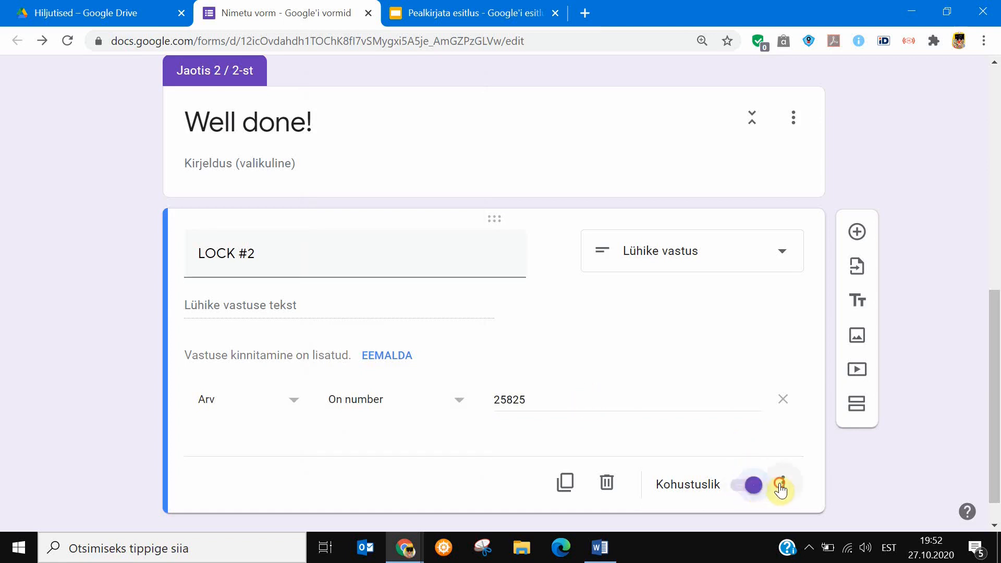
pyautogui.click(783, 483)
pyautogui.click(790, 453)
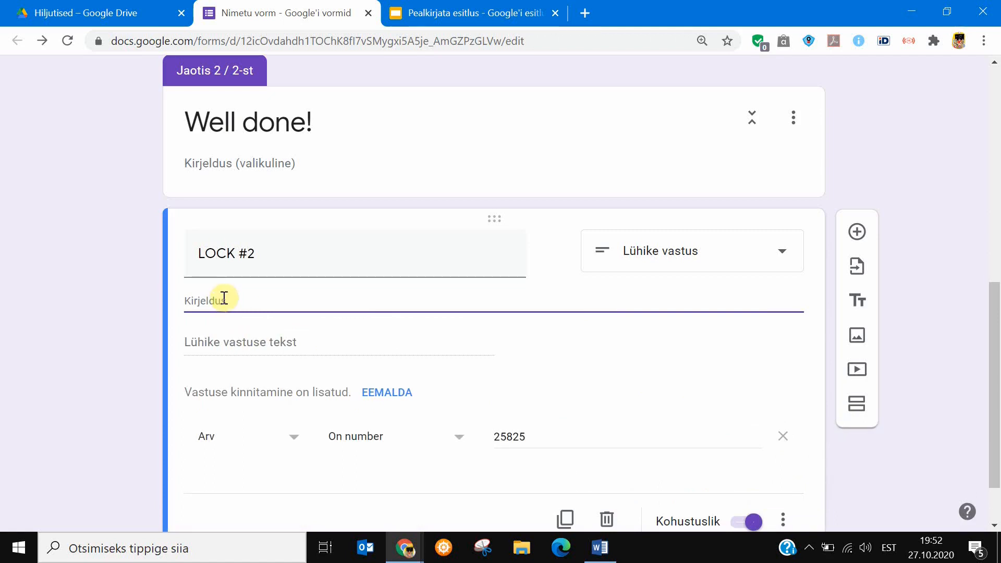
pyautogui.write('5 numbers')
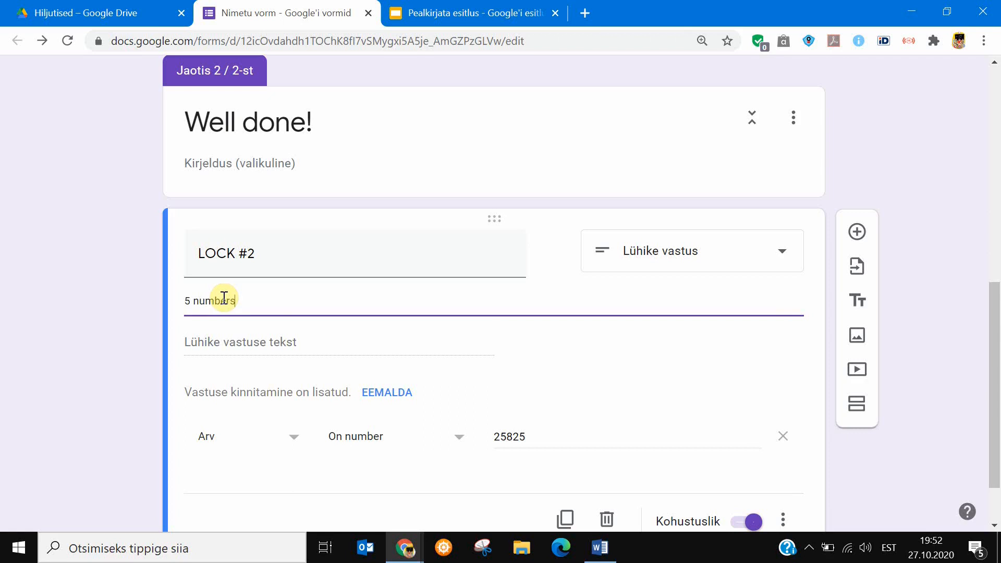
# Remove the response validation from LOCK #2.
pyautogui.scroll(-2, 421, 348)
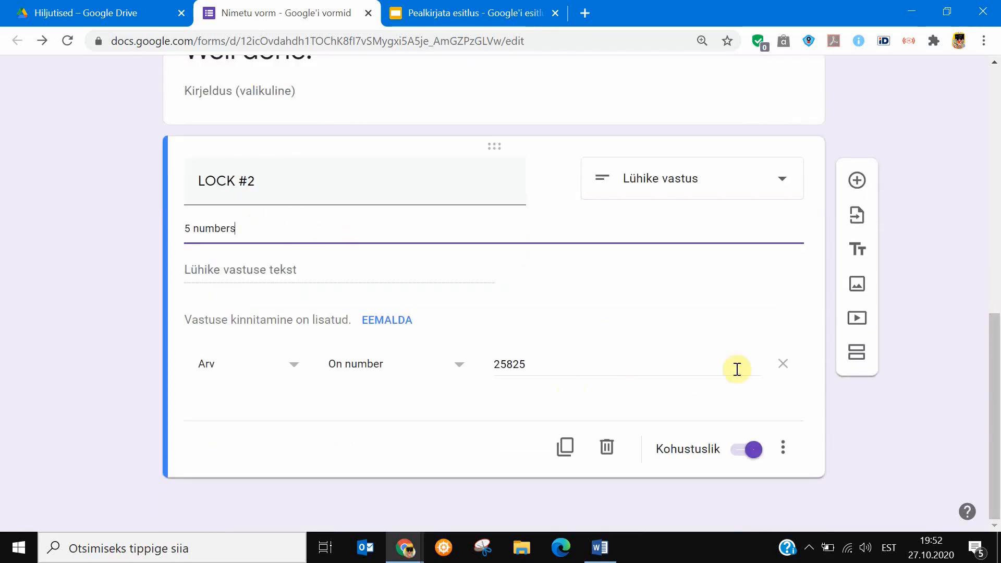
pyautogui.click(783, 447)
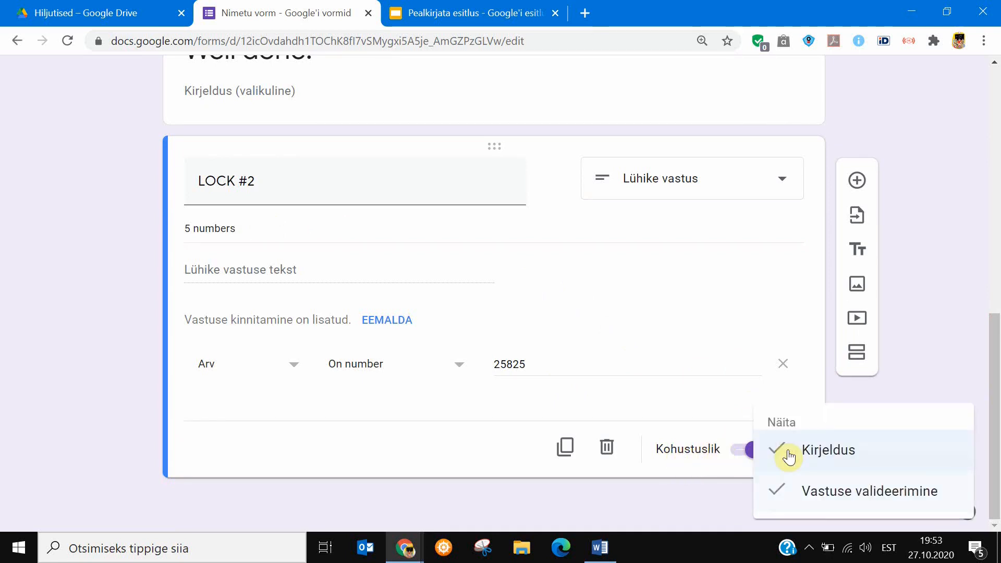
pyautogui.click(809, 502)
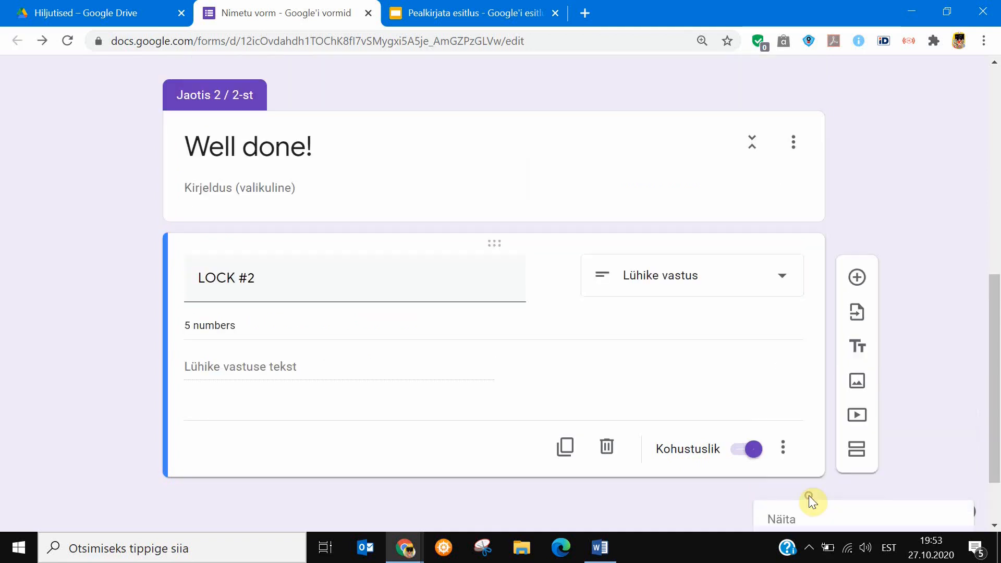
# Set LOCK #2's response validation to a number equal to 25825, with the custom error text "Sorry!".
pyautogui.click(783, 449)
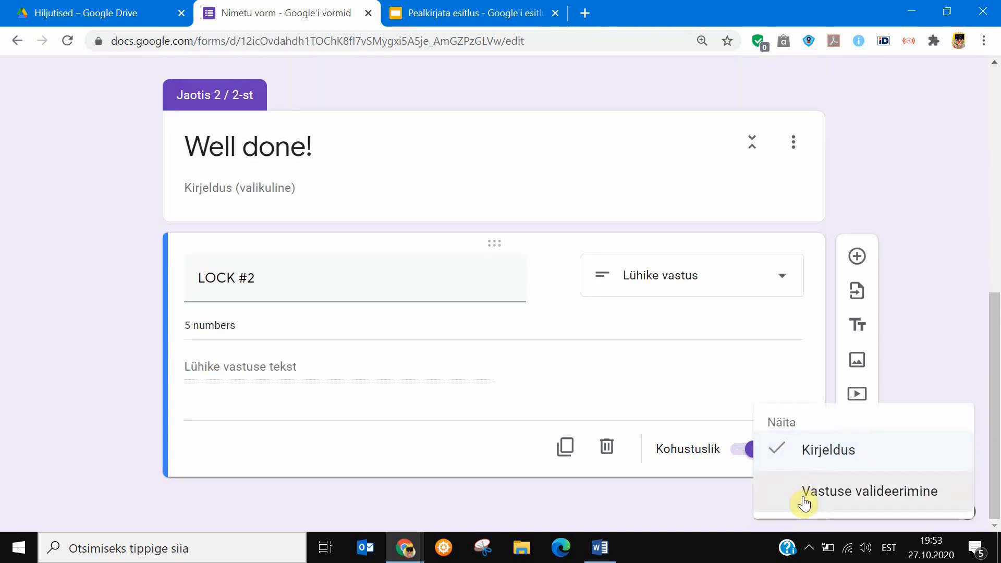
pyautogui.click(805, 504)
pyautogui.click(381, 421)
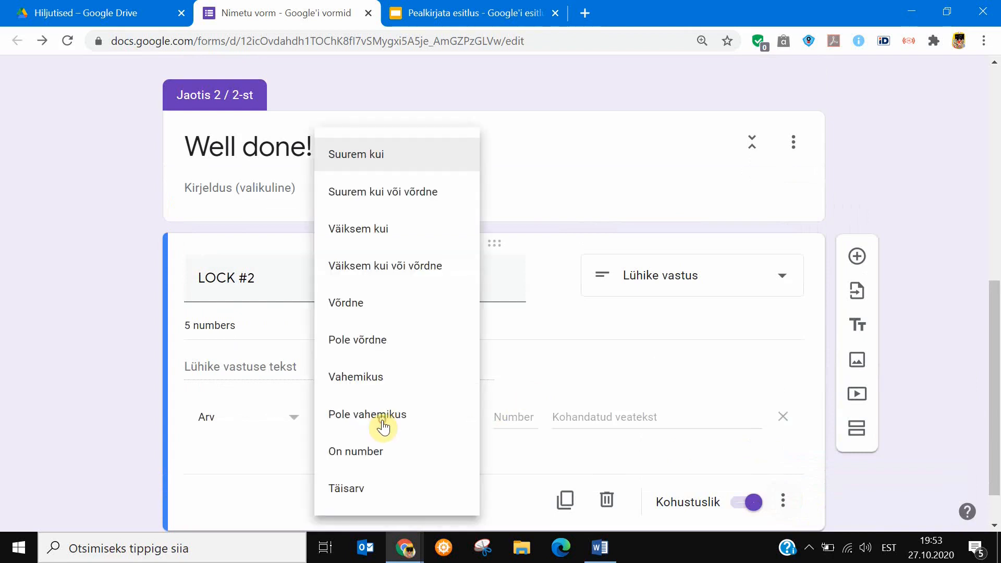
pyautogui.click(357, 304)
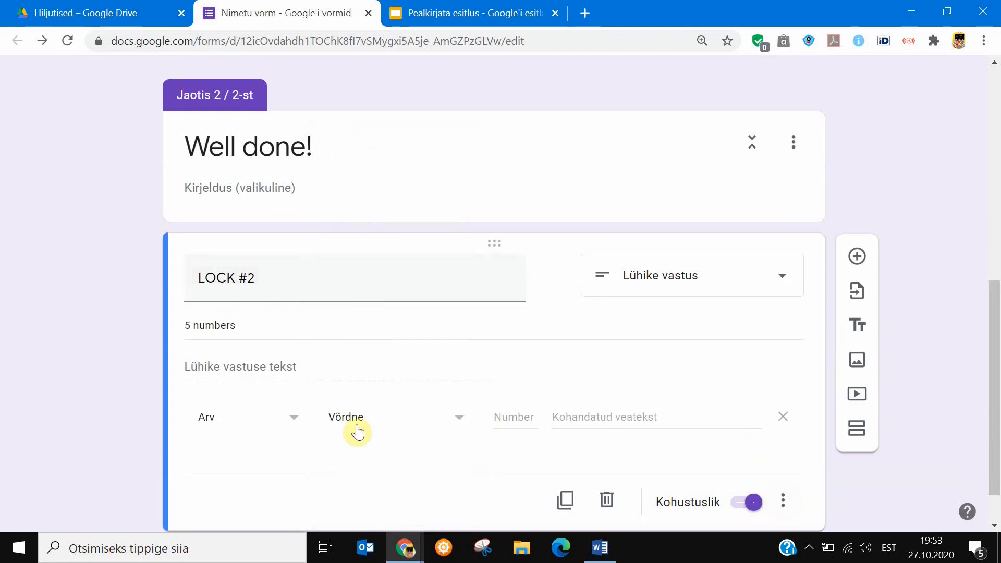
pyautogui.click(503, 419)
pyautogui.write('25825')
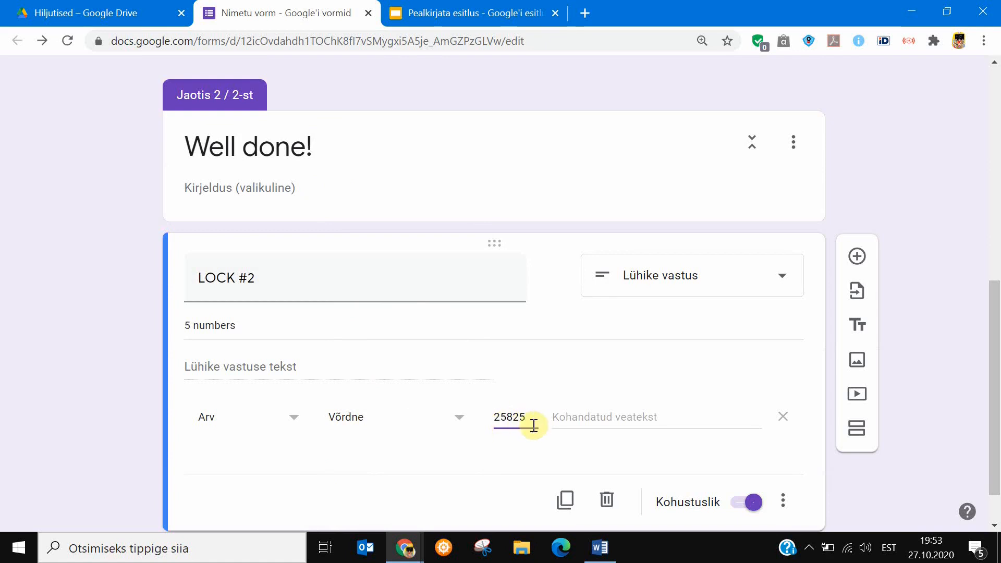
pyautogui.click(580, 418)
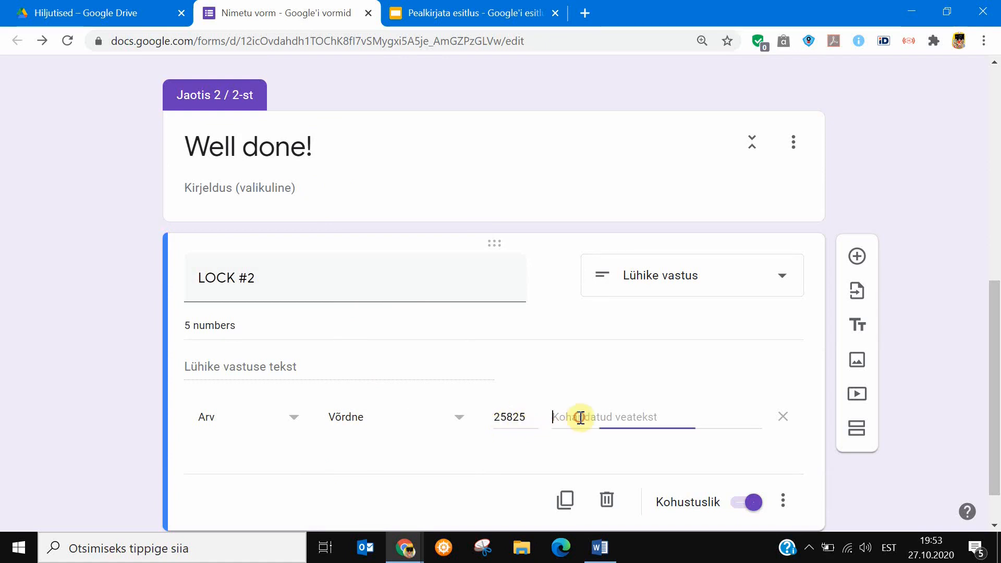
pyautogui.write('Sor')
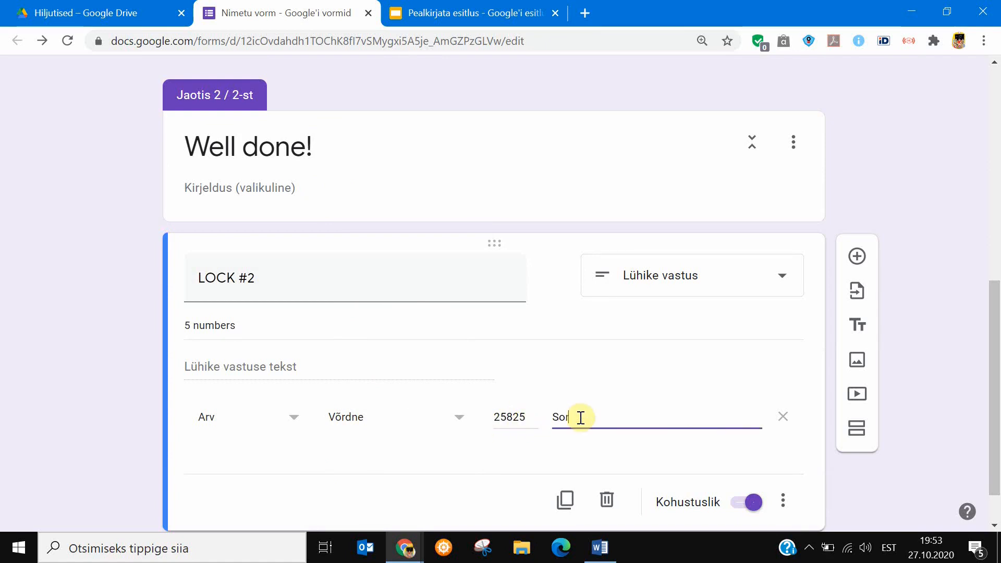
pyautogui.write('ry!')
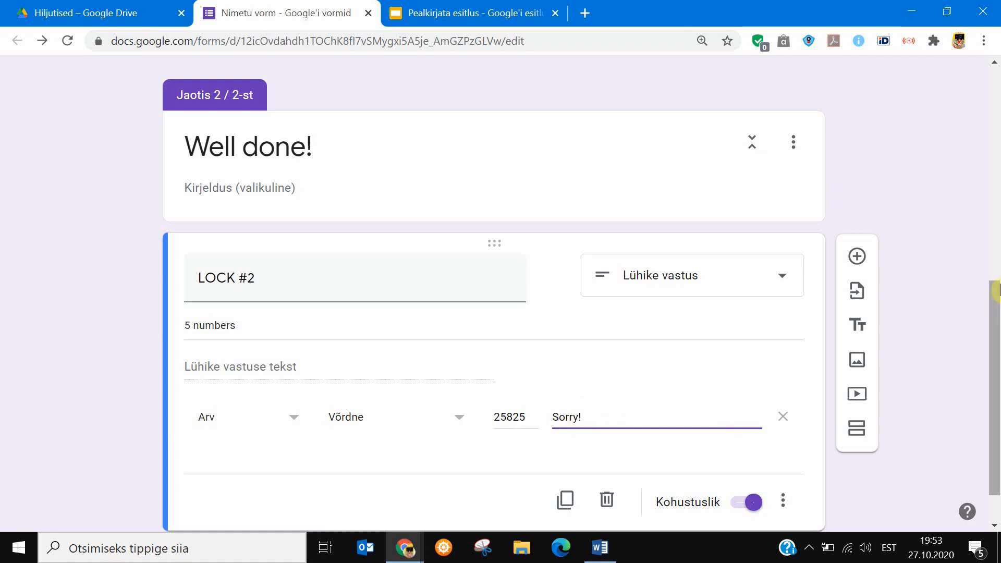
# Add a third section to the form after LOCK #2.
pyautogui.scroll(-2, 997, 337)
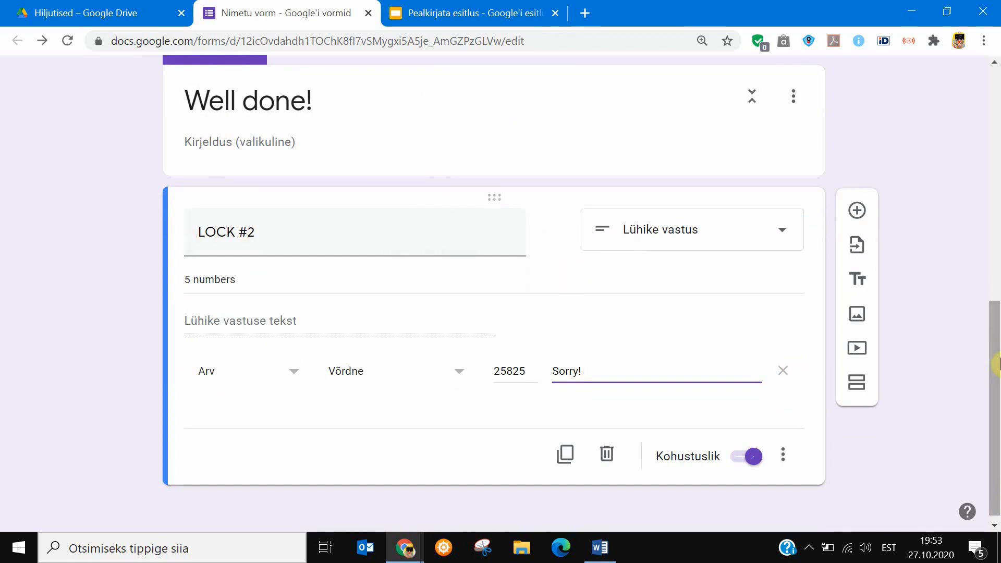
pyautogui.scroll(-1, 996, 395)
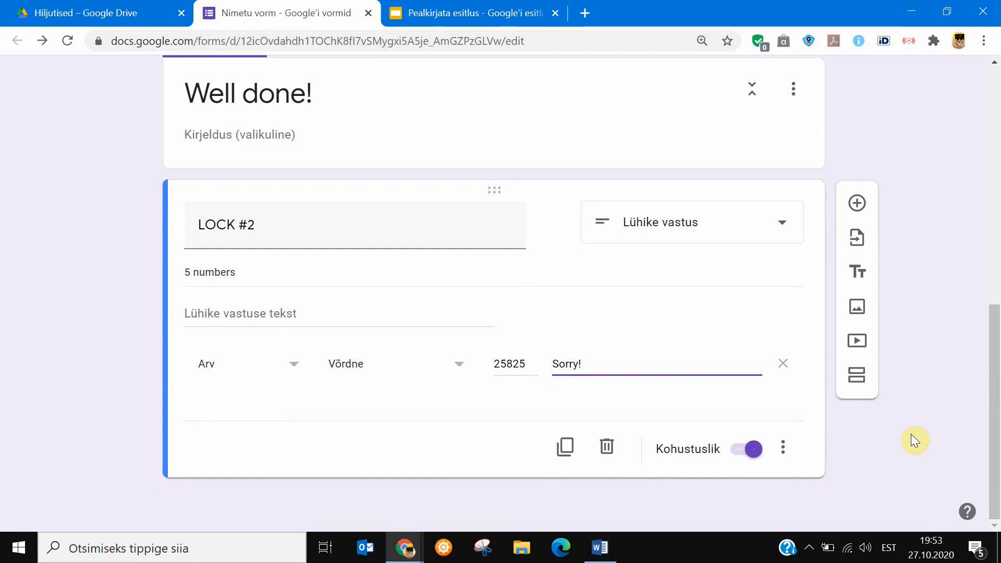
pyautogui.click(857, 377)
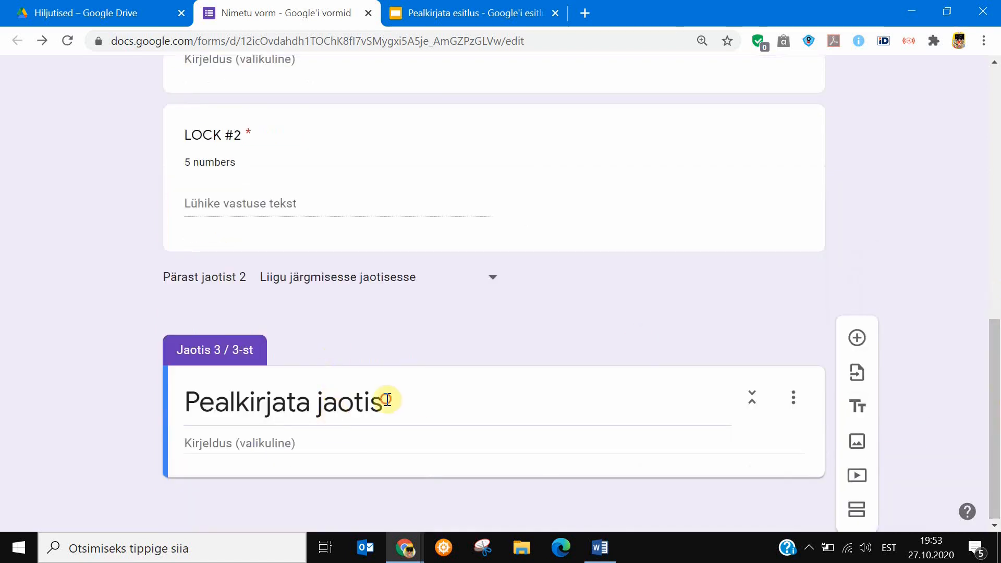
pyautogui.click(386, 400)
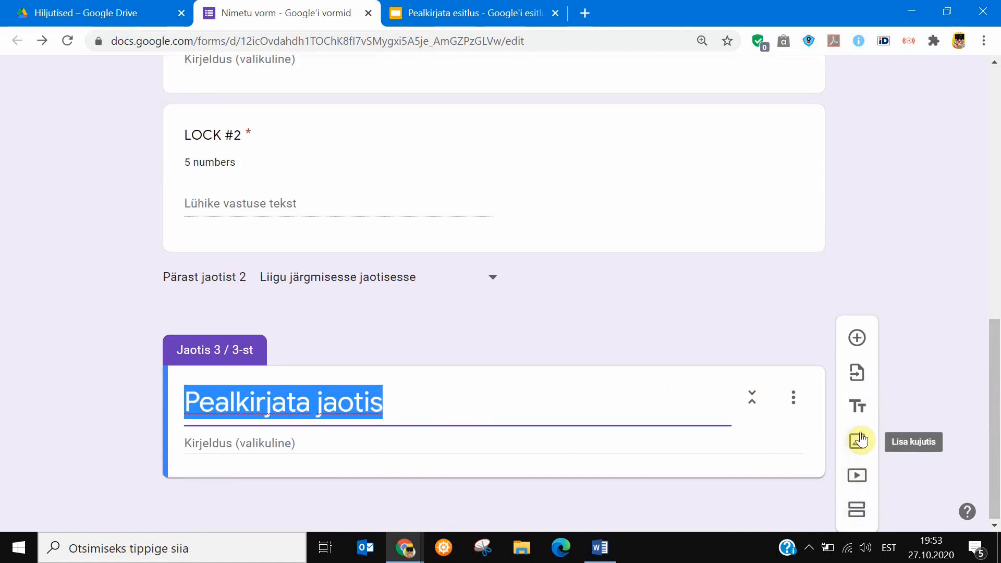
pyautogui.click(859, 440)
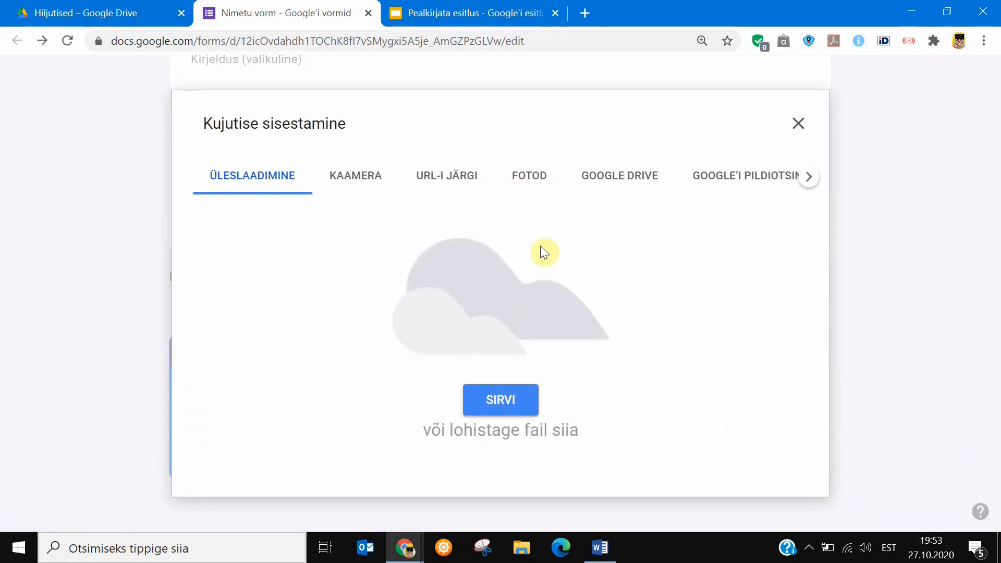
pyautogui.click(798, 123)
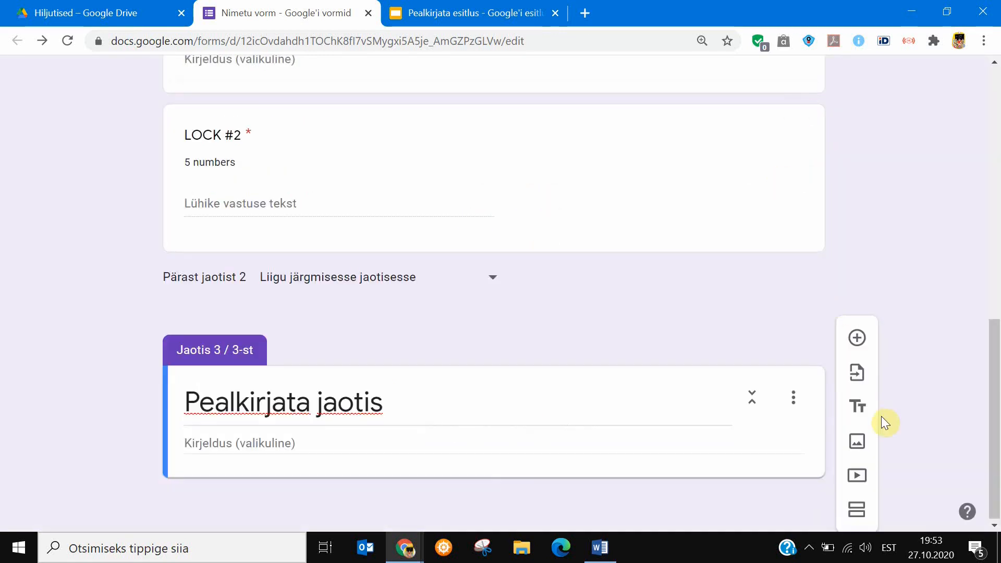